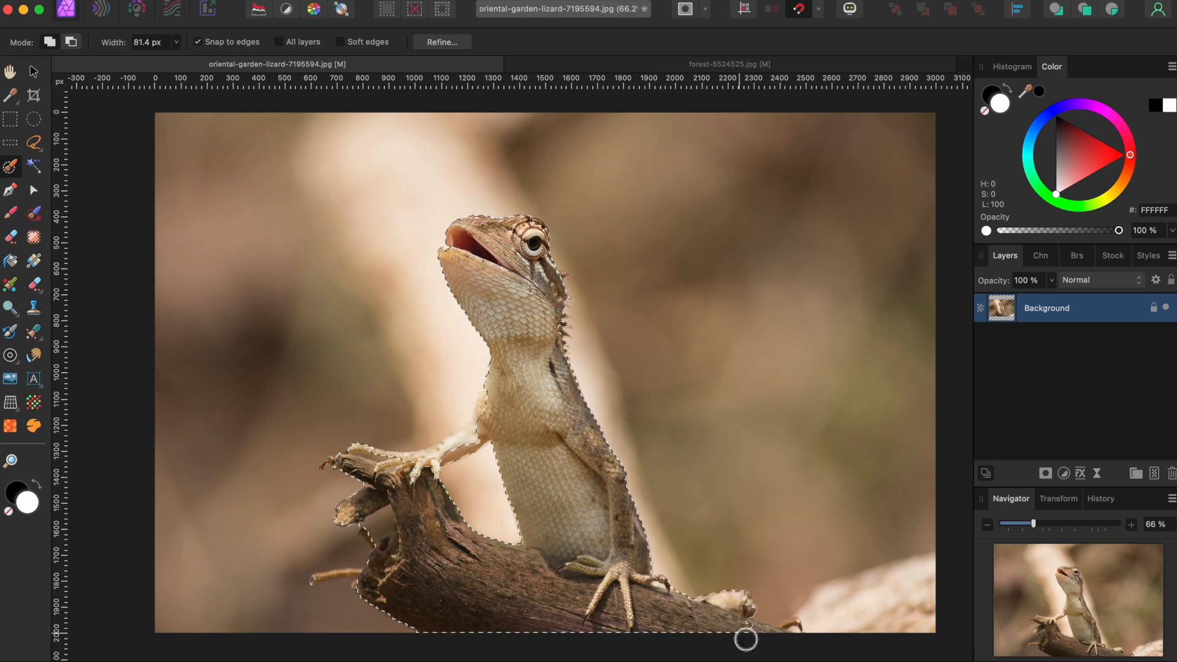
- Add the spines along the back of the lizard's neck to the selection using a 16 px selection brush
{"action": "scroll", "coordinate": [540, 404], "scroll_direction": "down", "scroll_amount": 3}
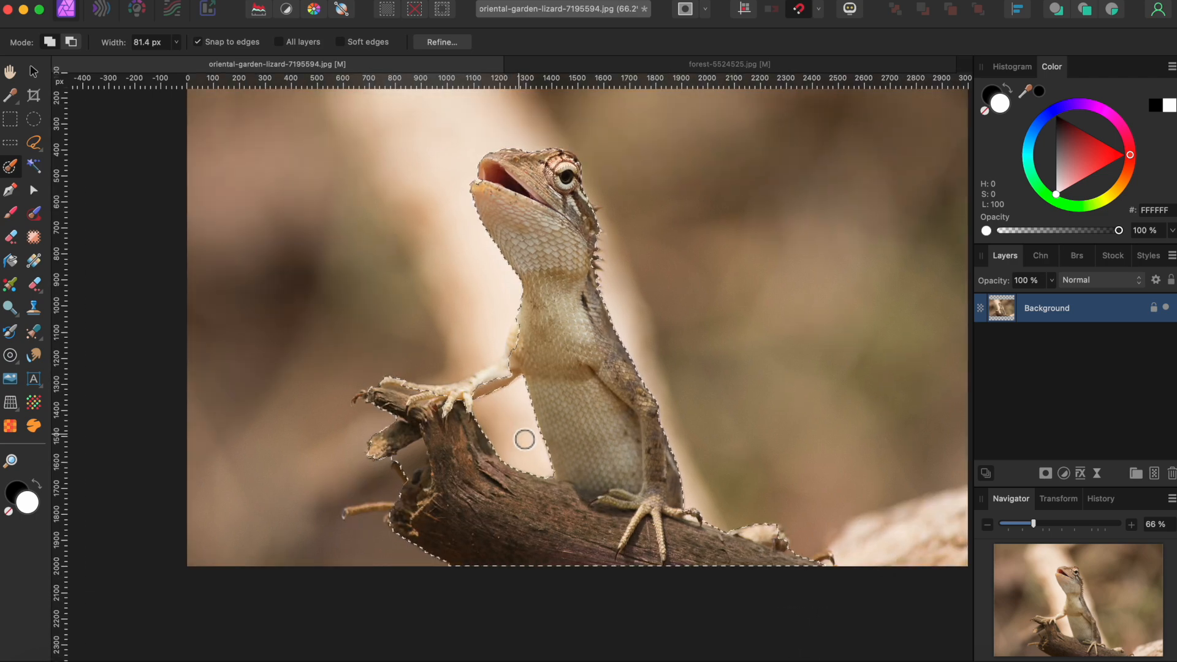
{"action": "scroll", "coordinate": [520, 436], "scroll_direction": "up", "scroll_amount": 8}
{"action": "mouse_move", "coordinate": [397, 337]}
{"action": "left_mouse_down"}
{"action": "mouse_move", "coordinate": [545, 332]}
{"action": "mouse_move", "coordinate": [669, 284]}
{"action": "mouse_move", "coordinate": [628, 288]}
{"action": "mouse_move", "coordinate": [715, 242]}
{"action": "left_mouse_up"}
{"action": "scroll", "coordinate": [675, 252], "scroll_direction": "up", "scroll_amount": 3}
{"action": "scroll", "coordinate": [675, 251], "scroll_direction": "right", "scroll_amount": 3}
{"action": "scroll", "coordinate": [685, 264], "scroll_direction": "up", "scroll_amount": 10}
{"action": "scroll", "coordinate": [685, 264], "scroll_direction": "right", "scroll_amount": 3}
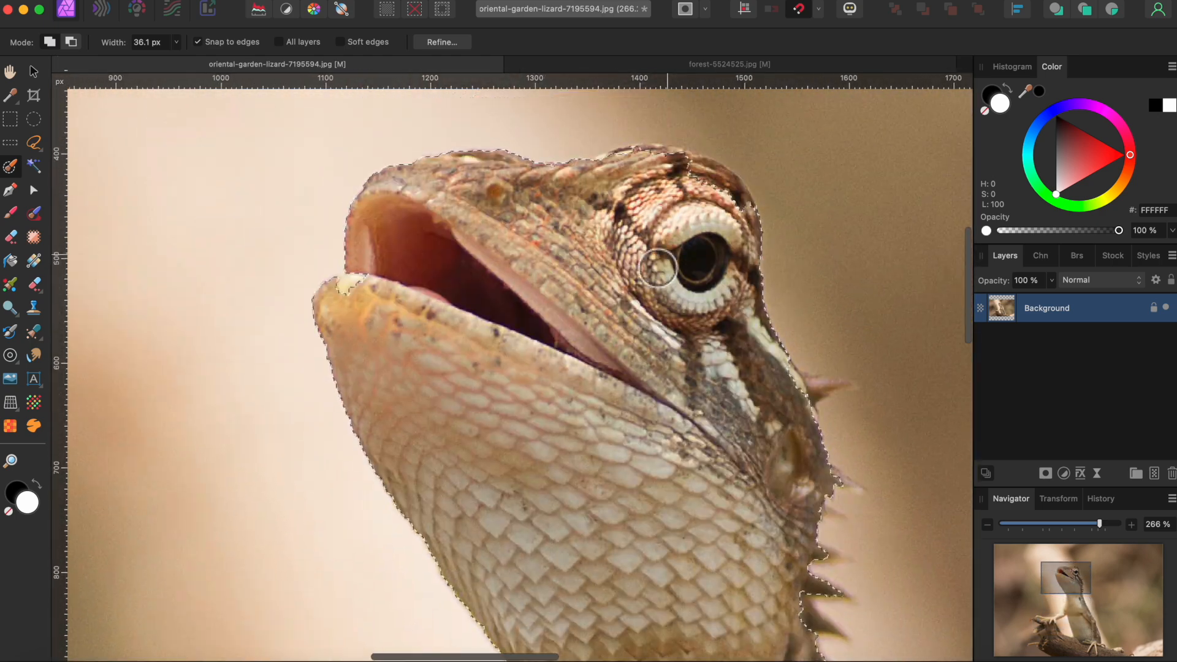
{"action": "scroll", "coordinate": [698, 286], "scroll_direction": "right", "scroll_amount": 2}
{"action": "scroll", "coordinate": [698, 285], "scroll_direction": "down", "scroll_amount": 1}
{"action": "scroll", "coordinate": [697, 285], "scroll_direction": "right", "scroll_amount": 5}
{"action": "key", "text": "bracketleft"}
{"action": "key", "text": "bracketleft"}
{"action": "key", "text": "bracketleft"}
{"action": "key", "text": "bracketleft"}
{"action": "mouse_move", "coordinate": [435, 337]}
{"action": "left_mouse_down"}
{"action": "mouse_move", "coordinate": [433, 403]}
{"action": "mouse_move", "coordinate": [461, 421]}
{"action": "mouse_move", "coordinate": [449, 448]}
{"action": "left_mouse_up"}
- Refine the selection edge around the toes of the lizard's rear-side foot resting on the log
{"action": "scroll", "coordinate": [420, 513], "scroll_direction": "down", "scroll_amount": 15}
{"action": "scroll", "coordinate": [421, 512], "scroll_direction": "right", "scroll_amount": 2}
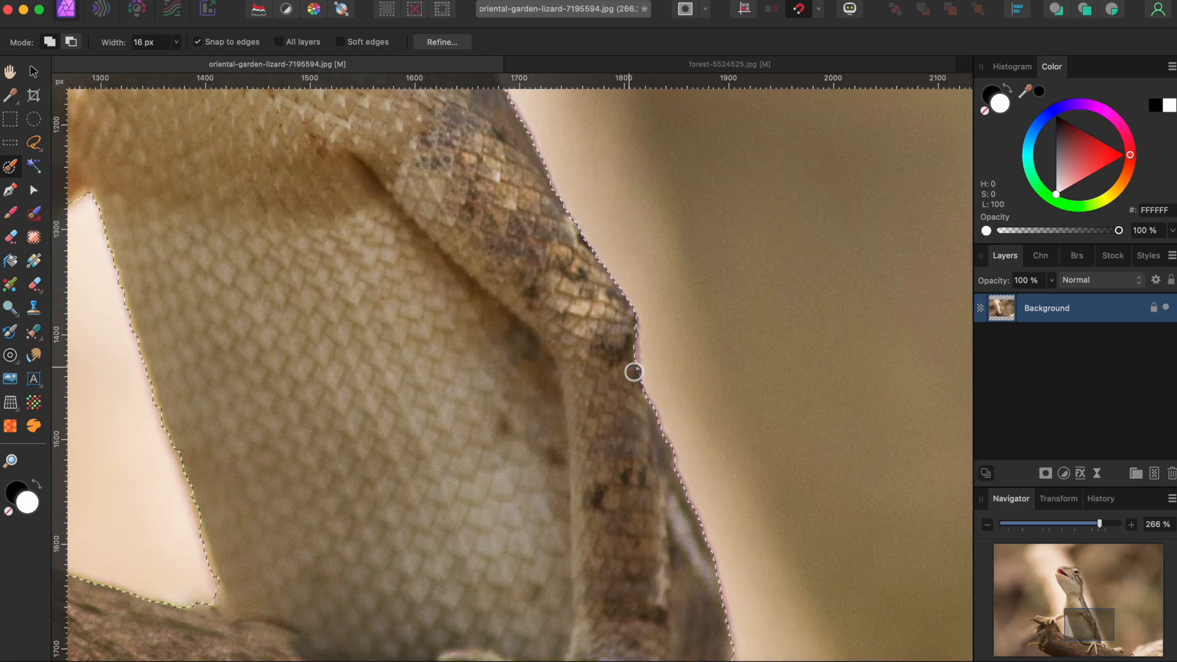
{"action": "scroll", "coordinate": [633, 372], "scroll_direction": "down", "scroll_amount": 8}
{"action": "scroll", "coordinate": [633, 372], "scroll_direction": "right", "scroll_amount": 1}
{"action": "mouse_move", "coordinate": [730, 445]}
{"action": "left_mouse_down"}
{"action": "mouse_move", "coordinate": [757, 455]}
{"action": "mouse_move", "coordinate": [747, 486]}
{"action": "mouse_move", "coordinate": [763, 494]}
{"action": "left_mouse_up"}
- Add the thin twig at the log's end to the selection and remove the background gap below the broken branch stub
{"action": "scroll", "coordinate": [775, 455], "scroll_direction": "left", "scroll_amount": 16}
{"action": "scroll", "coordinate": [775, 454], "scroll_direction": "up", "scroll_amount": 2}
{"action": "mouse_move", "coordinate": [526, 507]}
{"action": "left_mouse_down"}
{"action": "mouse_move", "coordinate": [388, 518]}
{"action": "mouse_move", "coordinate": [333, 534]}
{"action": "left_mouse_up"}
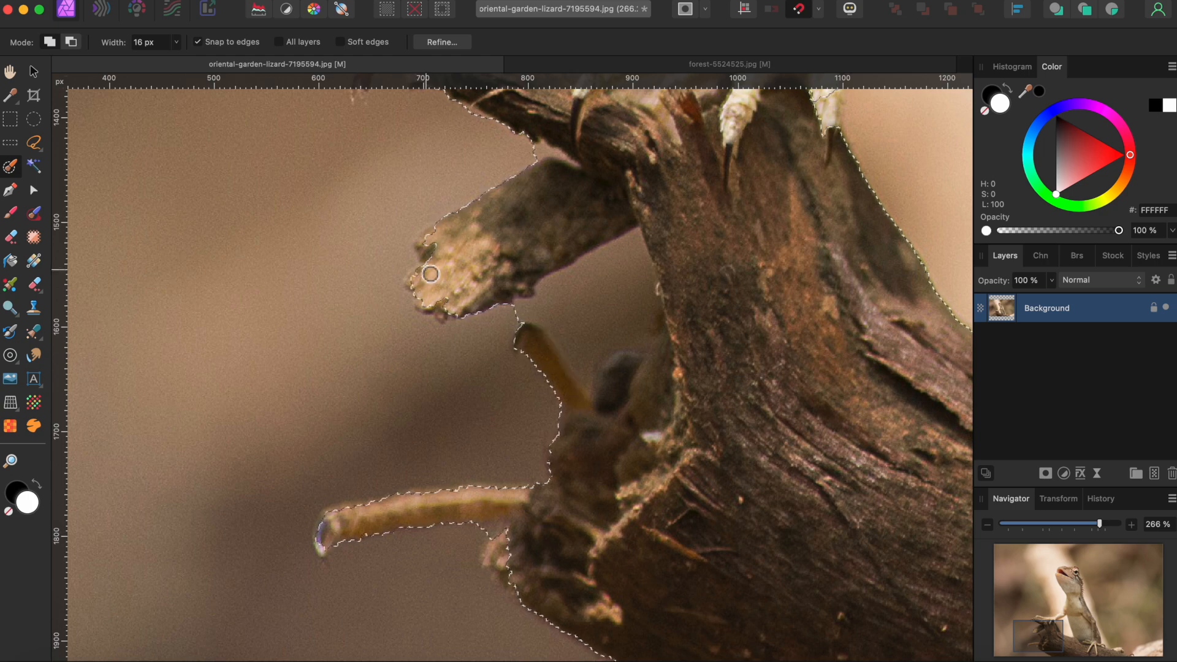
{"action": "mouse_move", "coordinate": [633, 305]}
{"action": "left_mouse_down"}
{"action": "mouse_move", "coordinate": [568, 298]}
{"action": "mouse_move", "coordinate": [631, 281]}
{"action": "mouse_move", "coordinate": [621, 332]}
{"action": "mouse_move", "coordinate": [450, 304]}
{"action": "mouse_move", "coordinate": [414, 245]}
{"action": "mouse_move", "coordinate": [609, 223]}
{"action": "mouse_move", "coordinate": [570, 344]}
{"action": "left_mouse_up"}
{"action": "scroll", "coordinate": [621, 332], "scroll_direction": "up", "scroll_amount": 6}
{"action": "scroll", "coordinate": [621, 332], "scroll_direction": "left", "scroll_amount": 1}
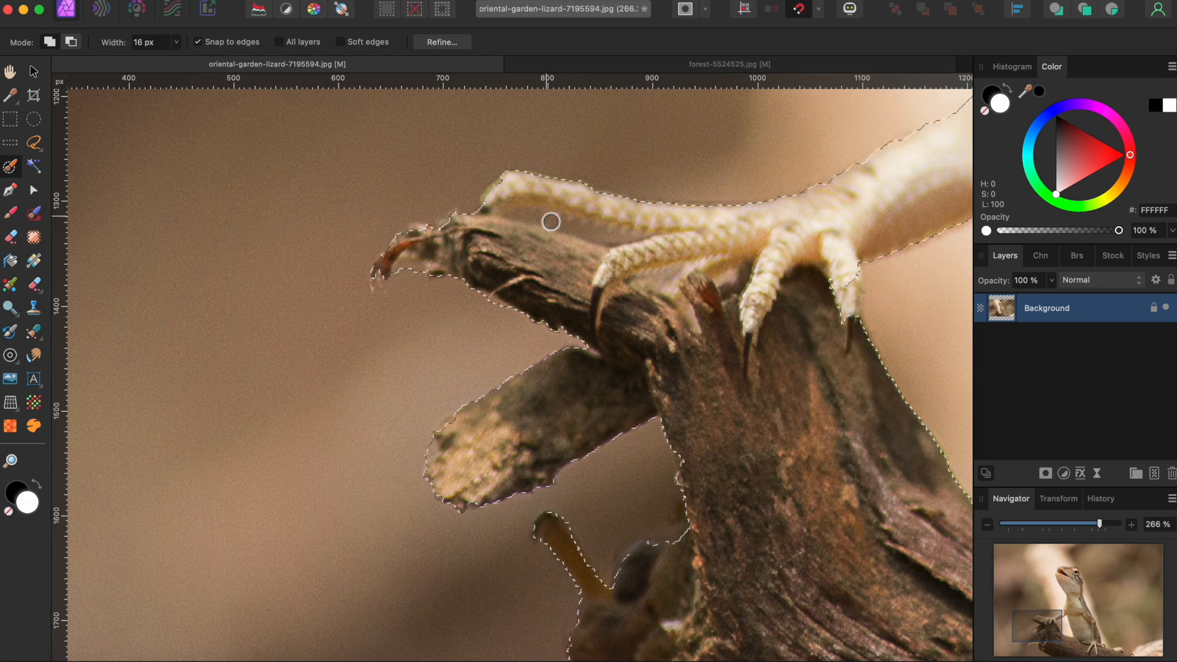
- Remove the background gap beneath the lizard's longest front toe from the selection using an 8.4 px brush
{"action": "scroll", "coordinate": [547, 215], "scroll_direction": "up", "scroll_amount": 5}
{"action": "left_click_drag", "start_coordinate": [604, 250], "coordinate": [655, 252]}
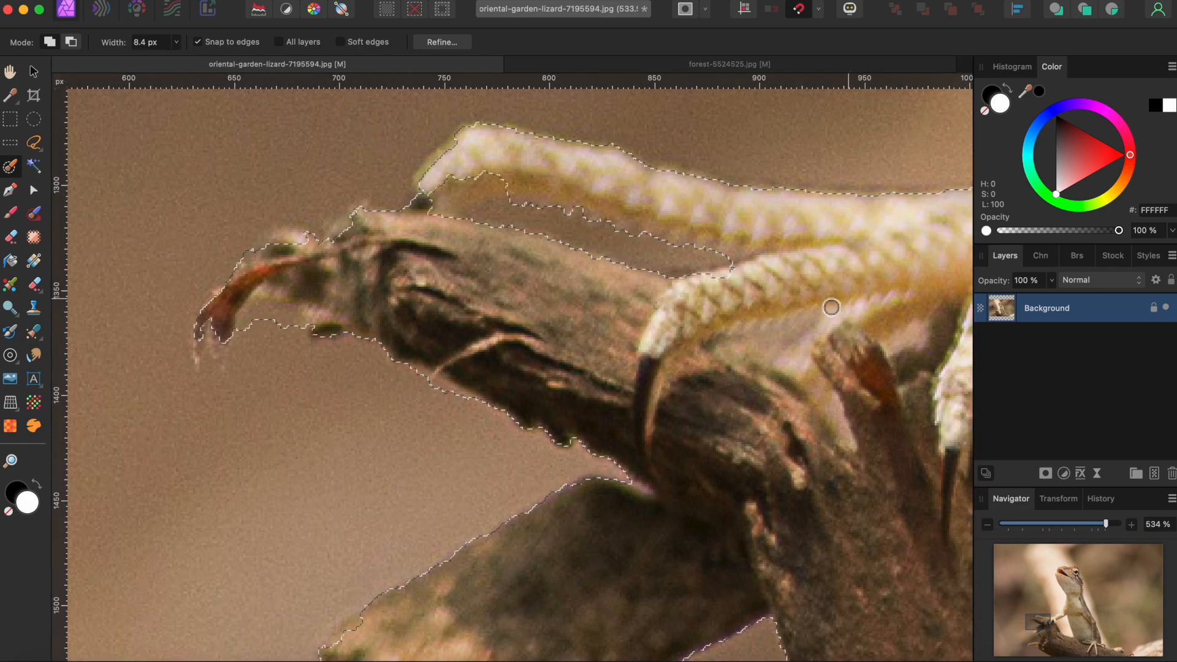
{"action": "scroll", "coordinate": [463, 184], "scroll_direction": "down", "scroll_amount": 5}
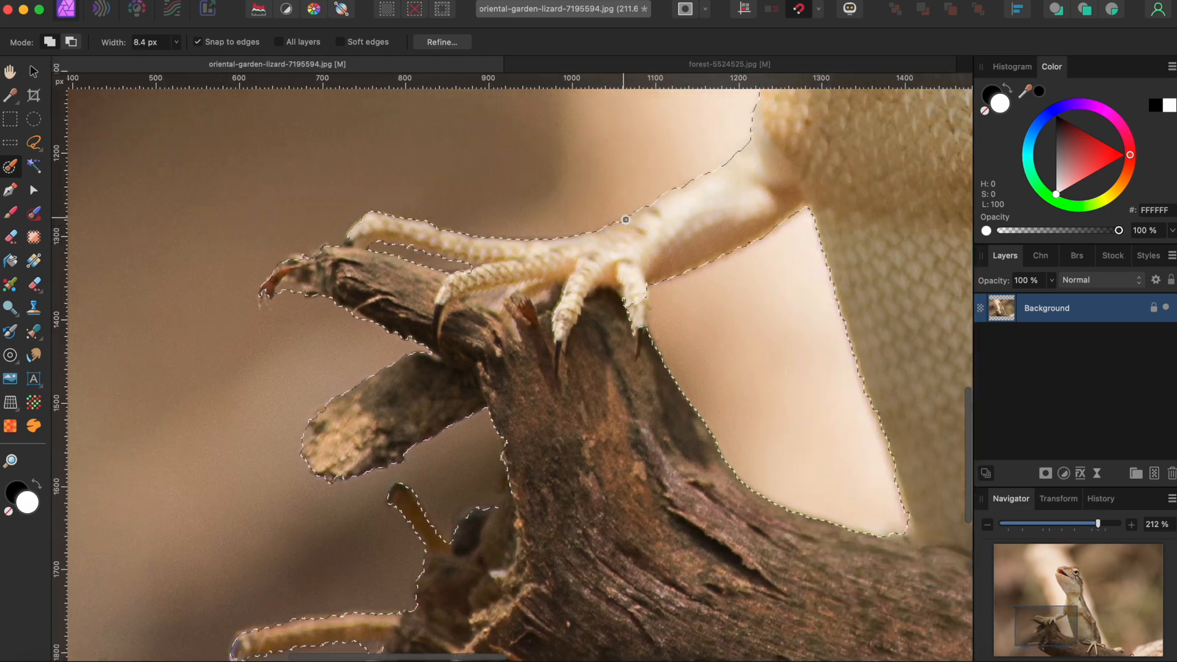
{"action": "scroll", "coordinate": [625, 220], "scroll_direction": "down", "scroll_amount": 6}
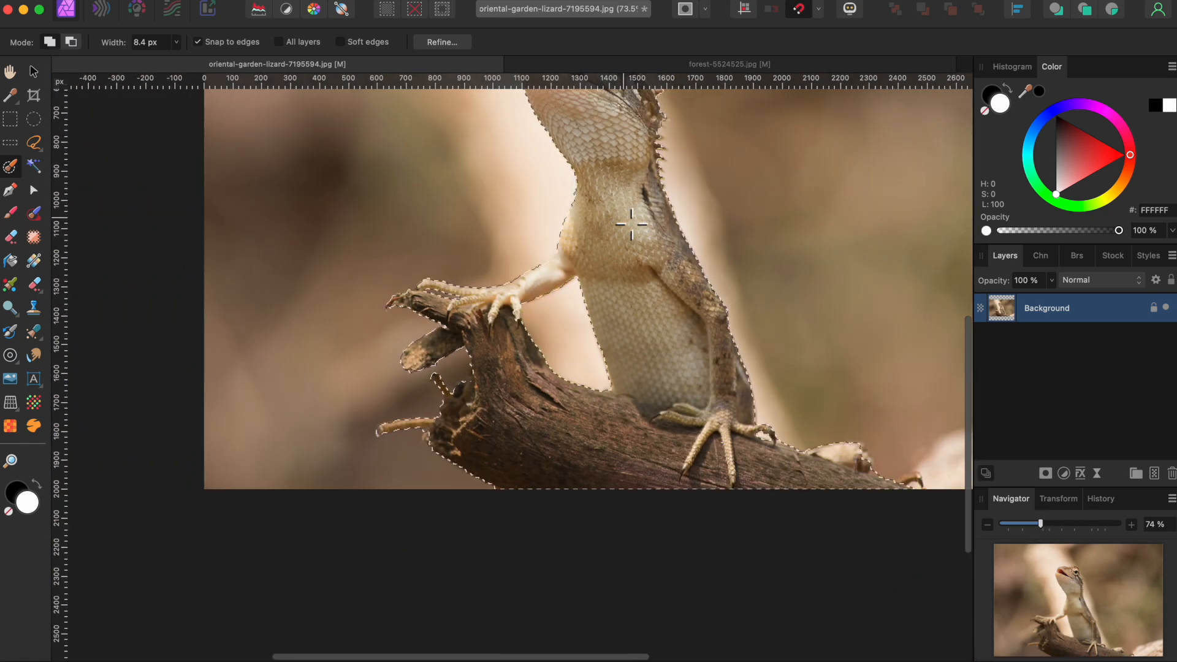
- Start refining the selection and paint with the Matte adjustment brush at 50 px along the neck spines
{"action": "scroll", "coordinate": [631, 222], "scroll_direction": "up", "scroll_amount": 5}
{"action": "scroll", "coordinate": [632, 222], "scroll_direction": "right", "scroll_amount": 4}
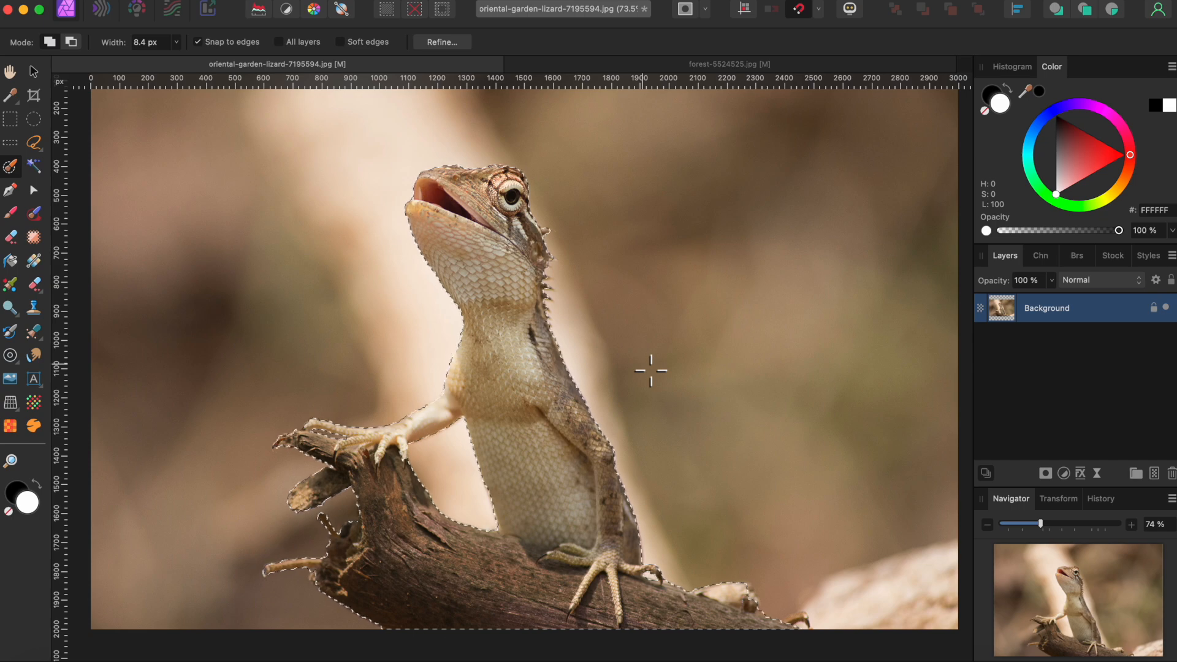
{"action": "key", "text": "super+0"}
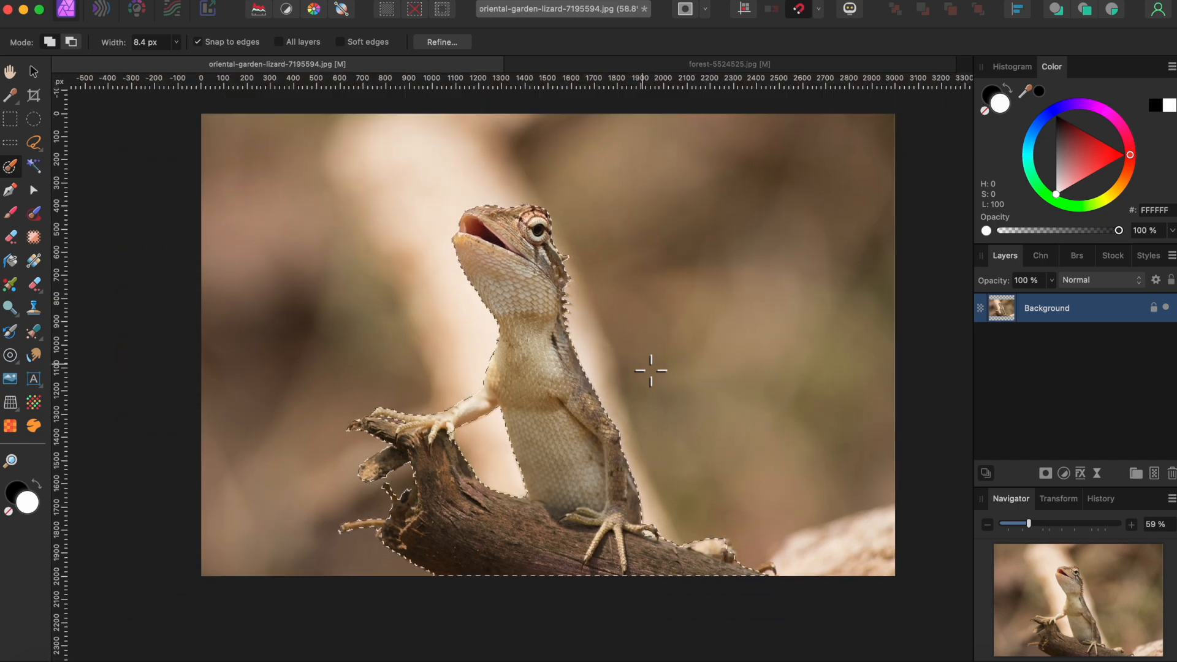
{"action": "left_click", "coordinate": [442, 42]}
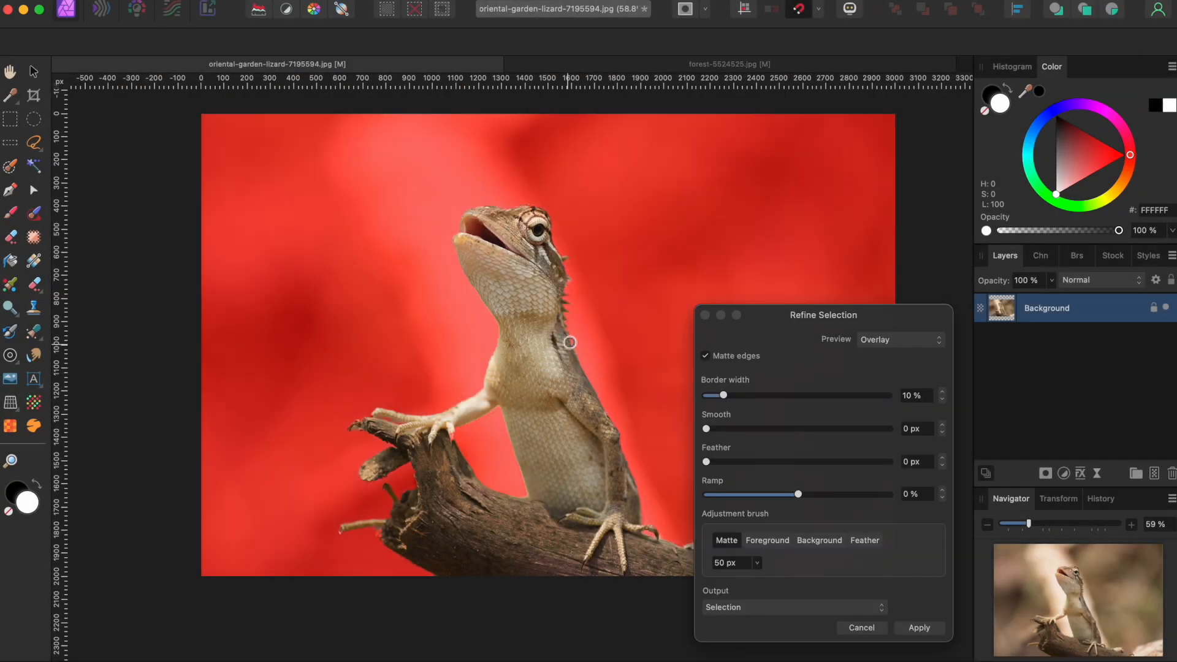
{"action": "scroll", "coordinate": [567, 334], "scroll_direction": "up", "scroll_amount": 10}
{"action": "mouse_move", "coordinate": [609, 270]}
{"action": "left_mouse_down"}
{"action": "mouse_move", "coordinate": [596, 146]}
{"action": "mouse_move", "coordinate": [586, 236]}
{"action": "mouse_move", "coordinate": [604, 336]}
{"action": "mouse_move", "coordinate": [601, 123]}
{"action": "left_mouse_up"}
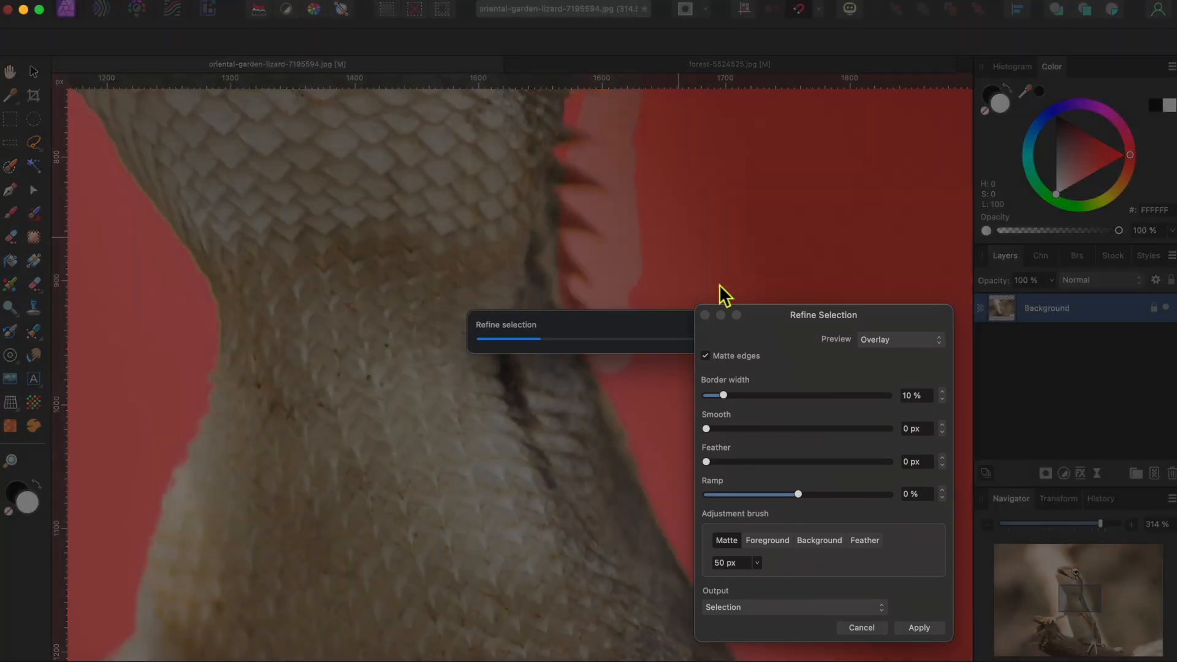
- Restore the top edge of the lizard's head using the Foreground adjustment brush
{"action": "scroll", "coordinate": [570, 327], "scroll_direction": "down", "scroll_amount": 3}
{"action": "scroll", "coordinate": [559, 337], "scroll_direction": "up", "scroll_amount": 5}
{"action": "scroll", "coordinate": [476, 220], "scroll_direction": "up", "scroll_amount": 4}
{"action": "scroll", "coordinate": [476, 219], "scroll_direction": "right", "scroll_amount": 1}
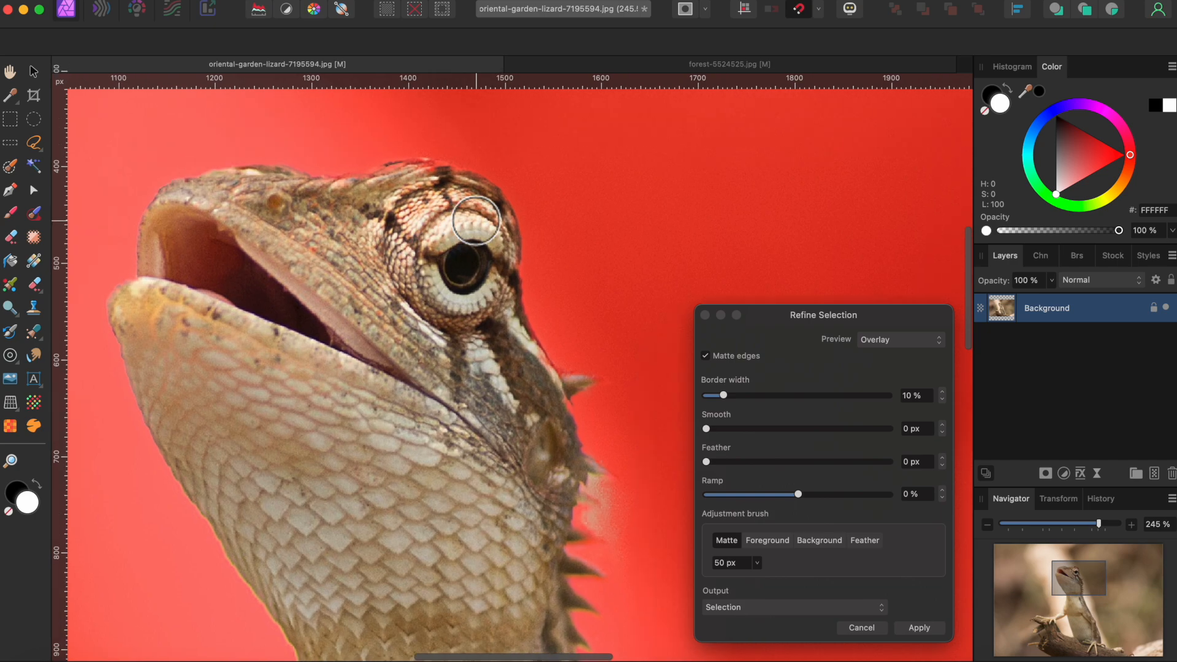
{"action": "left_click", "coordinate": [769, 541]}
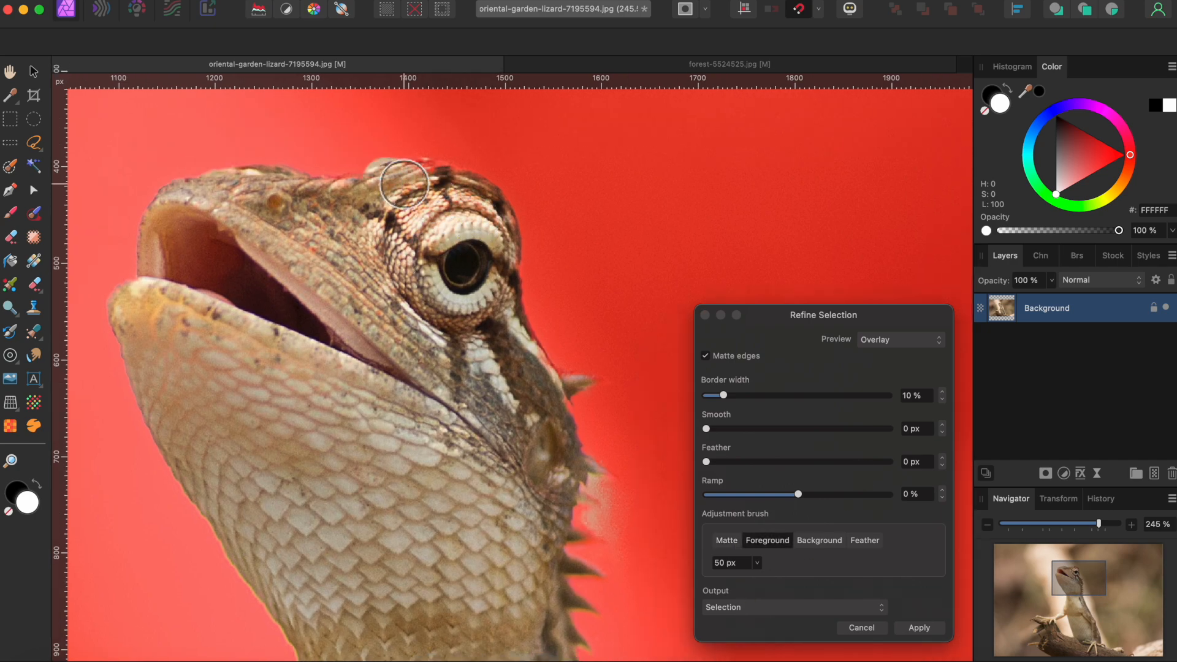
{"action": "scroll", "coordinate": [374, 208], "scroll_direction": "down", "scroll_amount": 10}
{"action": "scroll", "coordinate": [374, 208], "scroll_direction": "right", "scroll_amount": 3}
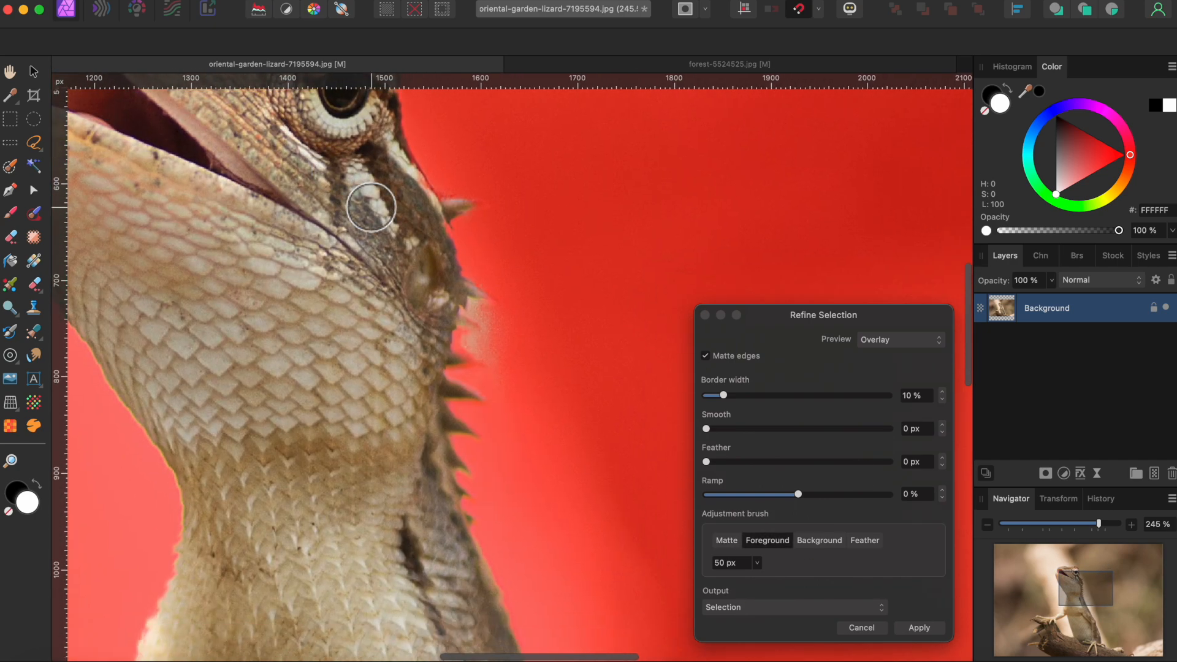
{"action": "scroll", "coordinate": [372, 207], "scroll_direction": "down", "scroll_amount": 6}
{"action": "scroll", "coordinate": [471, 184], "scroll_direction": "down", "scroll_amount": 3}
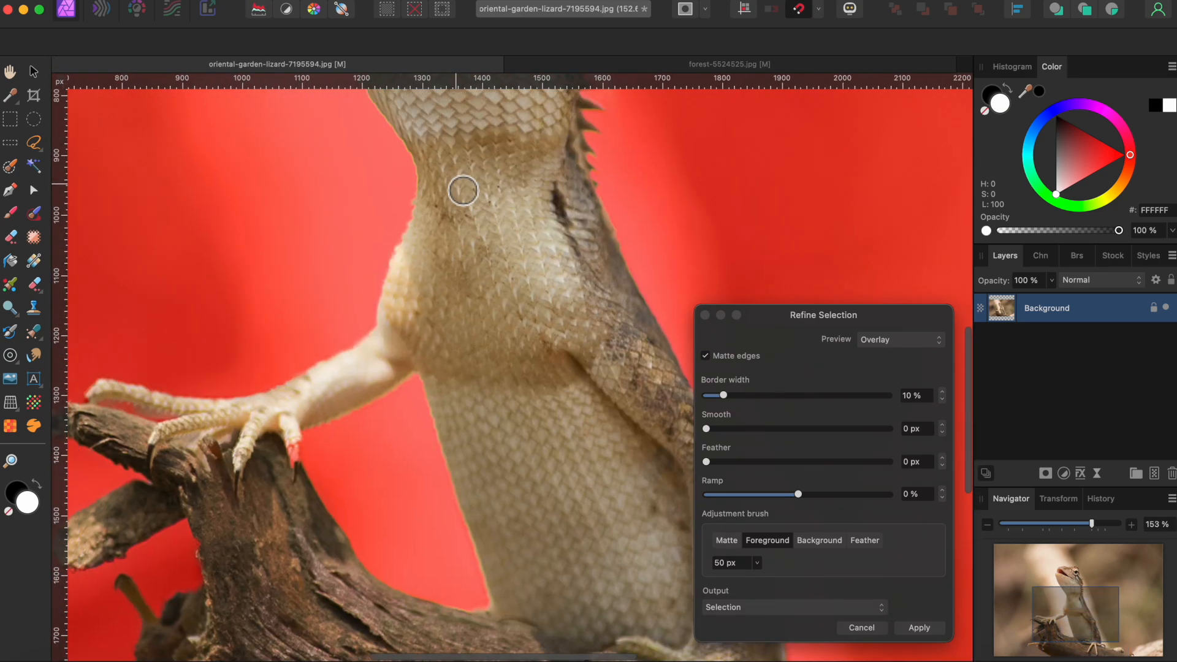
- Paint out the leftover background patch beside the neck spines using the Background adjustment brush at 19 px
{"action": "scroll", "coordinate": [460, 190], "scroll_direction": "up", "scroll_amount": 8}
{"action": "left_click", "coordinate": [819, 540]}
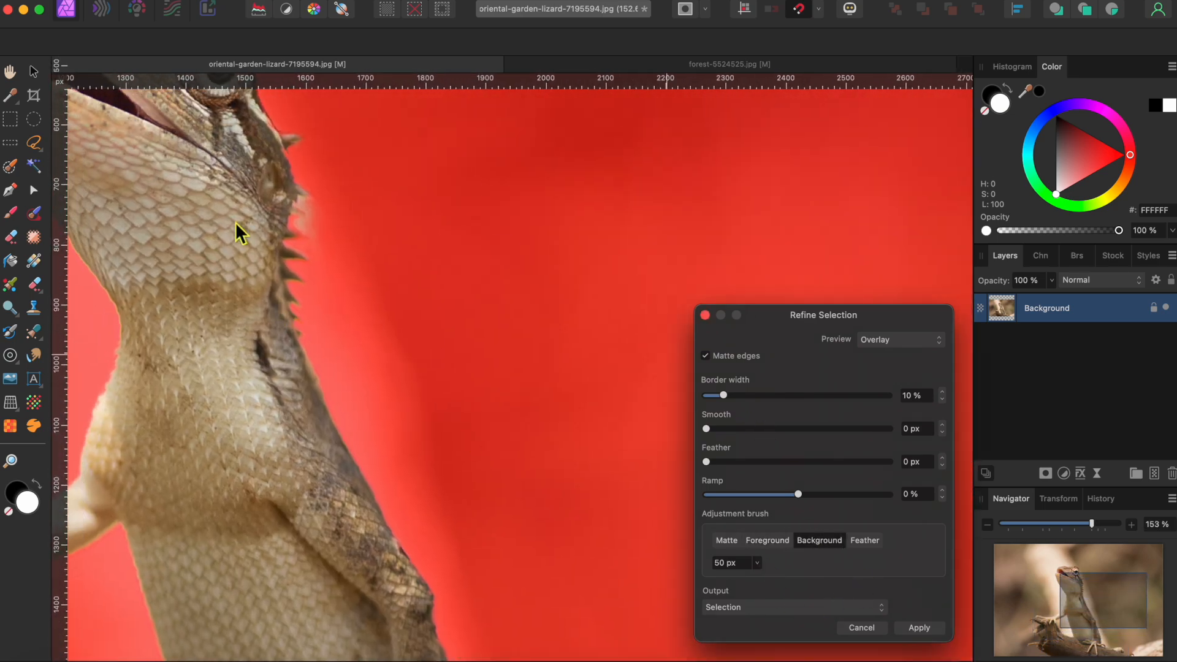
{"action": "scroll", "coordinate": [307, 228], "scroll_direction": "up", "scroll_amount": 5}
{"action": "left_click", "coordinate": [383, 231]}
{"action": "key", "text": "bracketleft"}
{"action": "key", "text": "bracketleft"}
{"action": "key", "text": "bracketleft"}
{"action": "key", "text": "bracketleft"}
{"action": "key", "text": "bracketleft"}
{"action": "key", "text": "bracketleft"}
{"action": "key", "text": "bracketleft"}
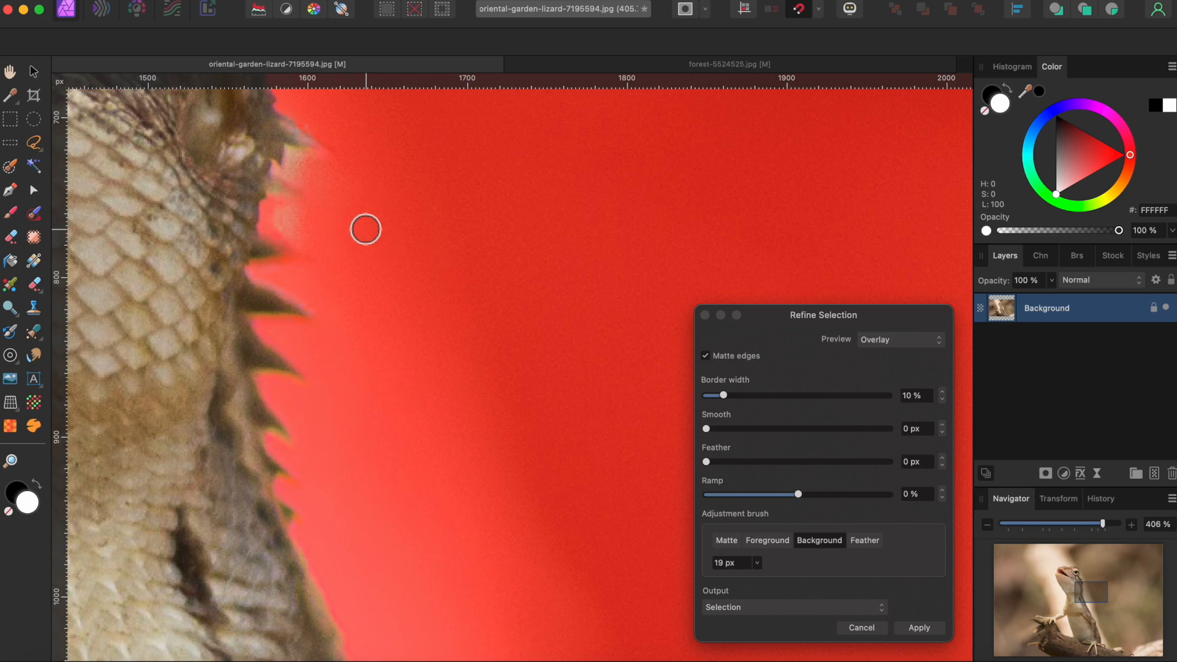
{"action": "mouse_move", "coordinate": [295, 229]}
{"action": "left_mouse_down"}
{"action": "mouse_move", "coordinate": [325, 223]}
{"action": "mouse_move", "coordinate": [299, 176]}
{"action": "mouse_move", "coordinate": [344, 176]}
{"action": "mouse_move", "coordinate": [351, 251]}
{"action": "left_mouse_up"}
- Output the refined selection as a new layer and apply the refinement
{"action": "scroll", "coordinate": [437, 292], "scroll_direction": "down", "scroll_amount": 10}
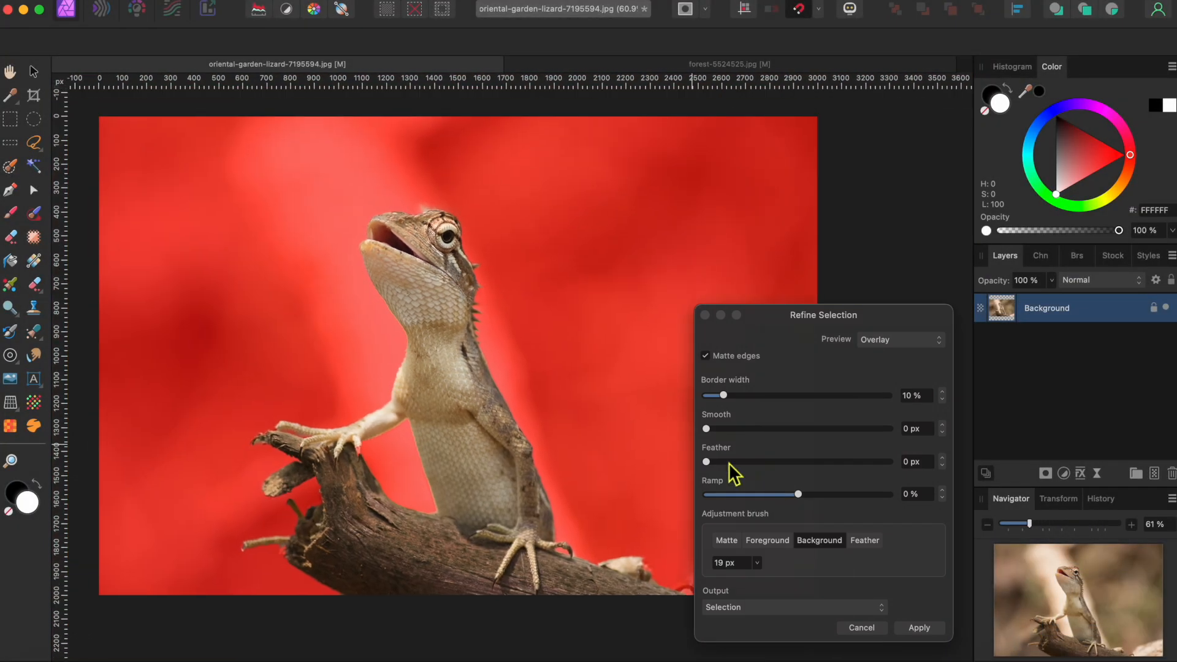
{"action": "left_click", "coordinate": [759, 612]}
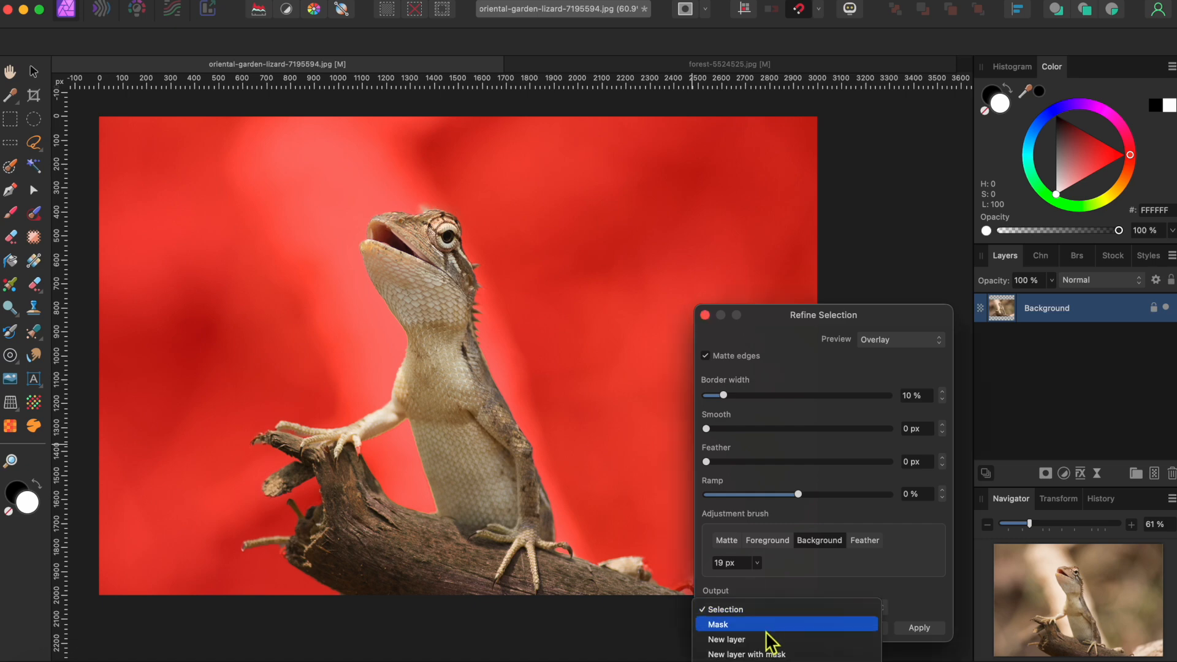
{"action": "left_click", "coordinate": [774, 641]}
{"action": "left_click", "coordinate": [923, 629]}
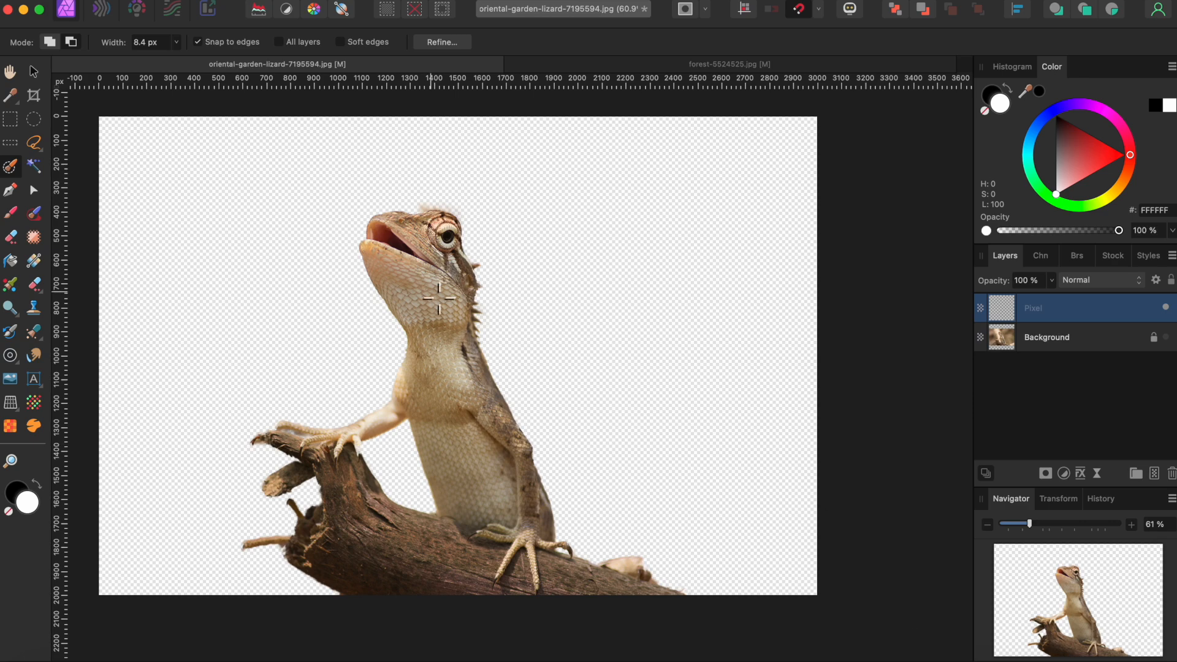
- Copy the cut-out lizard layer and paste it into the forest-5524525.jpg document
{"action": "scroll", "coordinate": [427, 236], "scroll_direction": "left", "scroll_amount": 5}
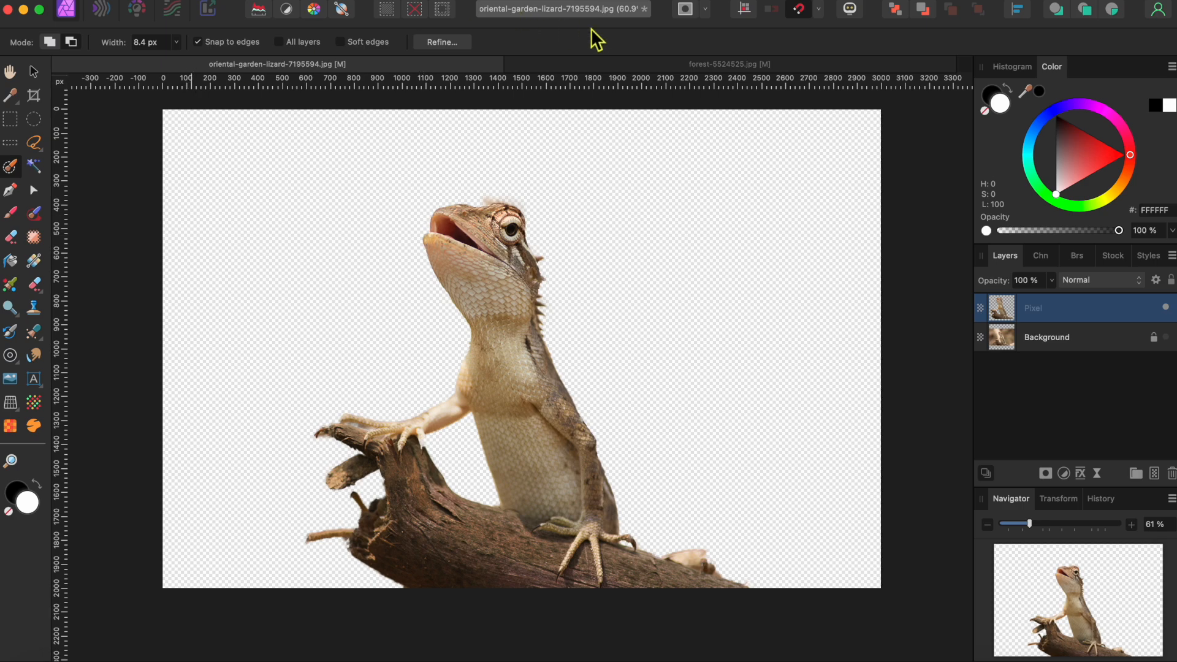
{"action": "left_click", "coordinate": [607, 65]}
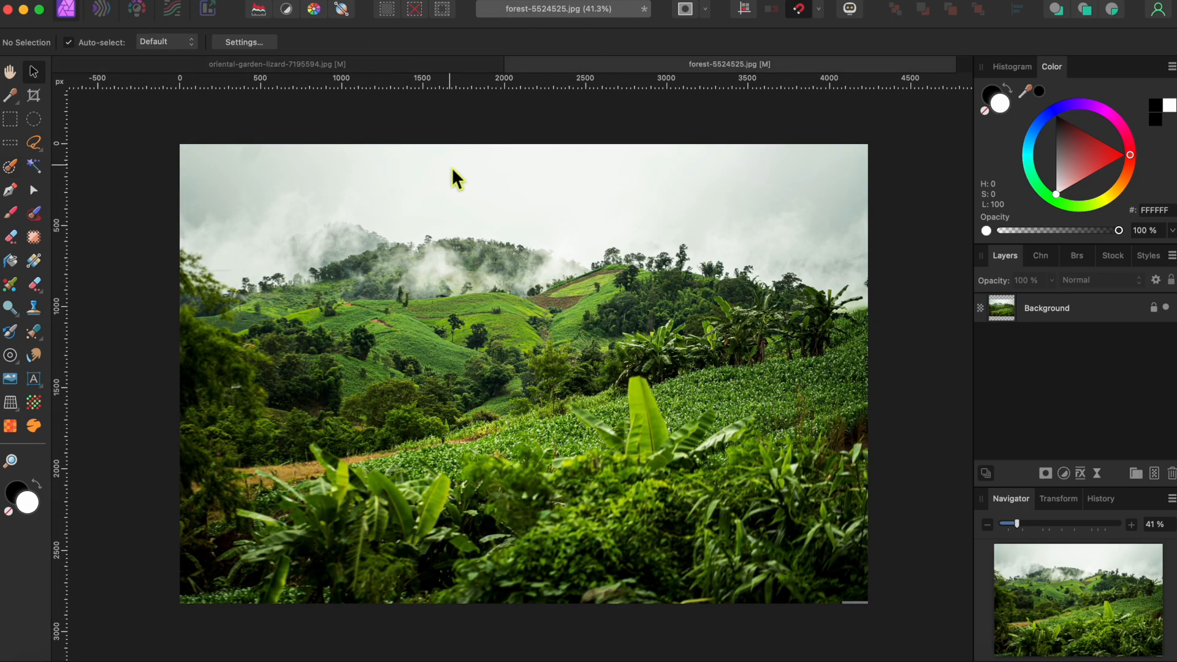
{"action": "key", "text": "super+v"}
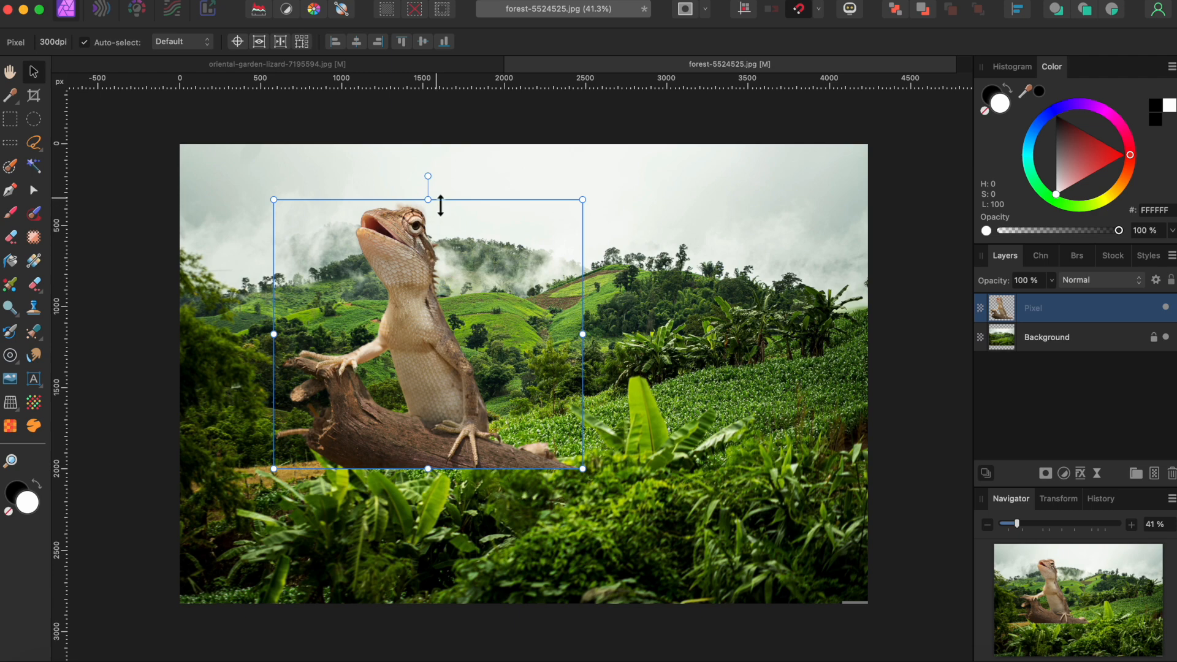
- Place the pasted lizard over the forest photo's lower-right area, enlarged and tilted counterclockwise
{"action": "left_click_drag", "start_coordinate": [422, 263], "coordinate": [716, 392]}
{"action": "left_click_drag", "start_coordinate": [568, 334], "coordinate": [473, 252]}
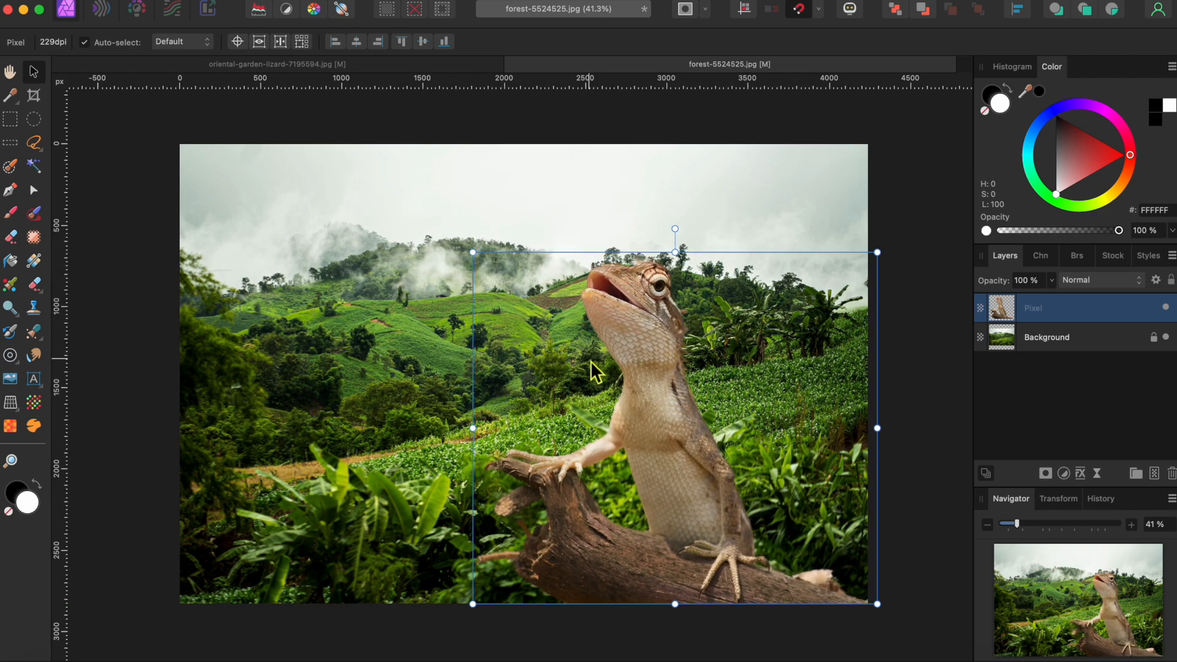
{"action": "left_click_drag", "start_coordinate": [671, 221], "coordinate": [650, 263]}
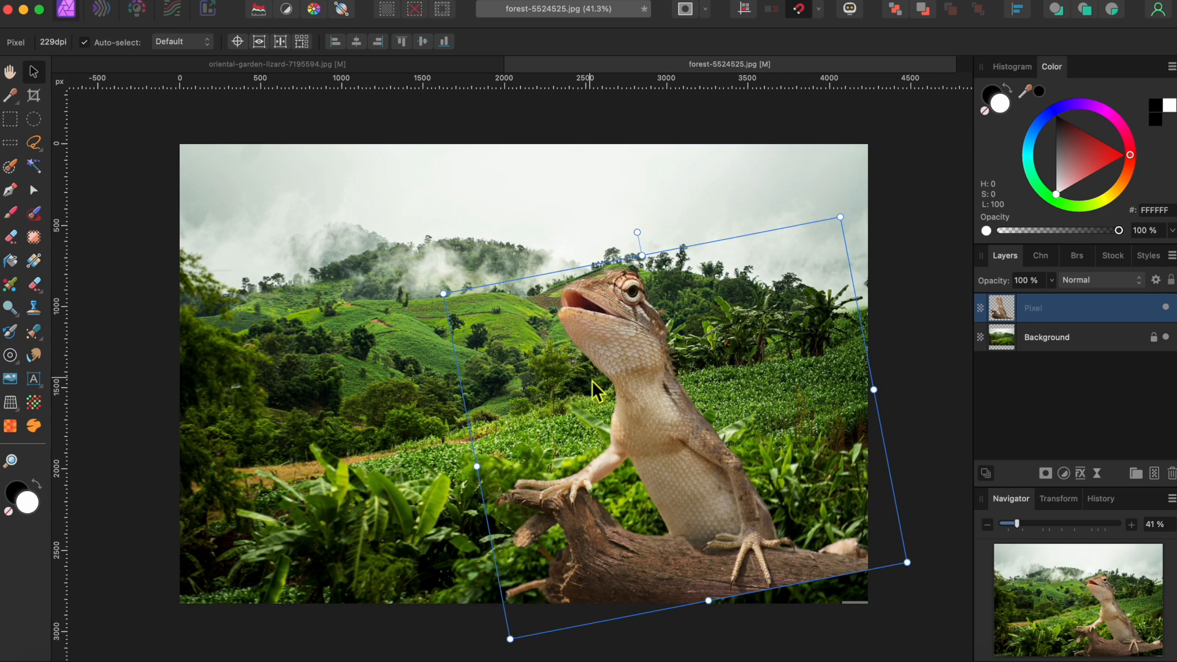
{"action": "left_click_drag", "start_coordinate": [457, 326], "coordinate": [378, 279]}
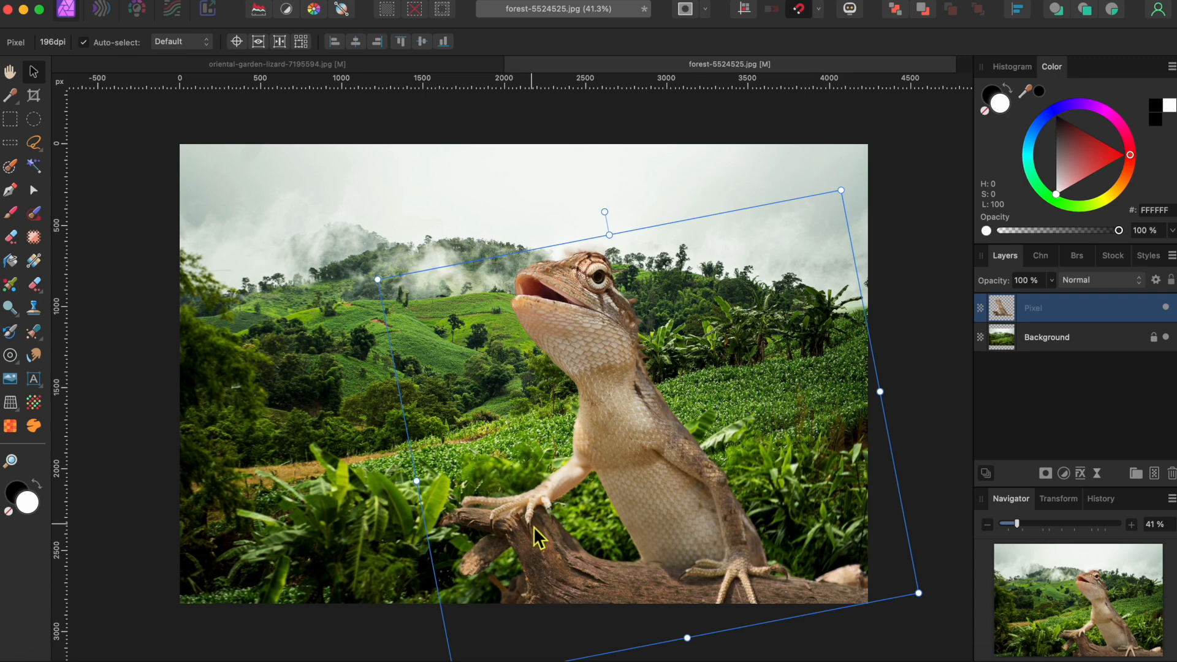
- Begin a freehand selection outline beneath the lizard's front toes and across the gap to the base of its belly
{"action": "scroll", "coordinate": [534, 528], "scroll_direction": "up", "scroll_amount": 5}
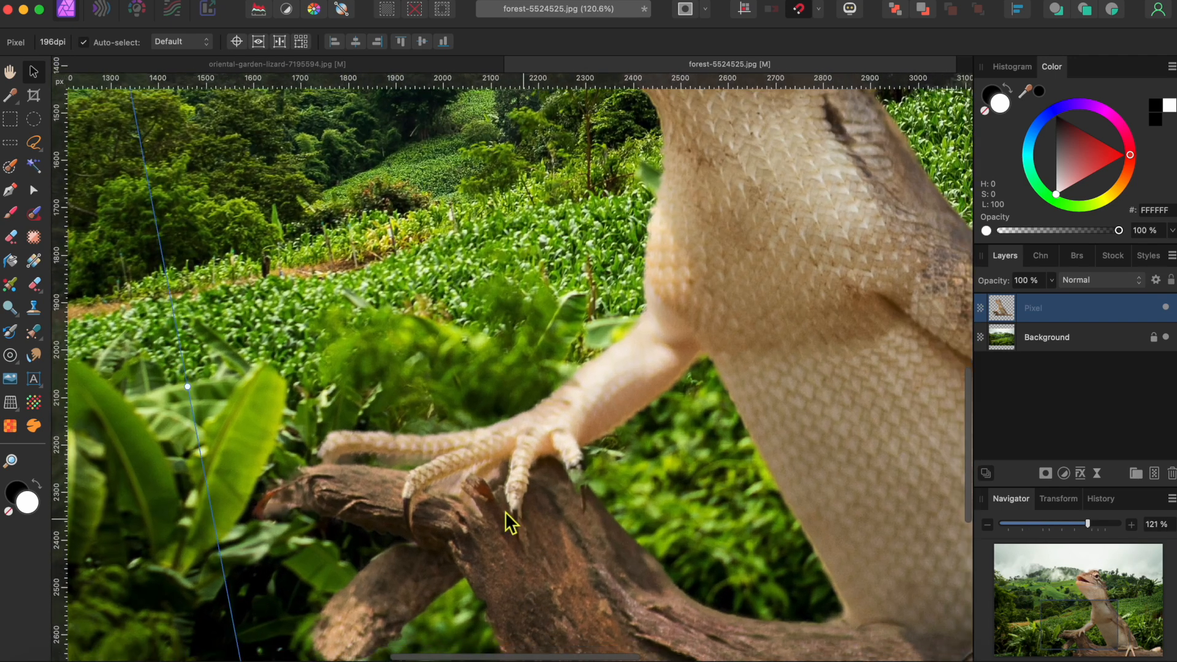
{"action": "left_click", "coordinate": [33, 143]}
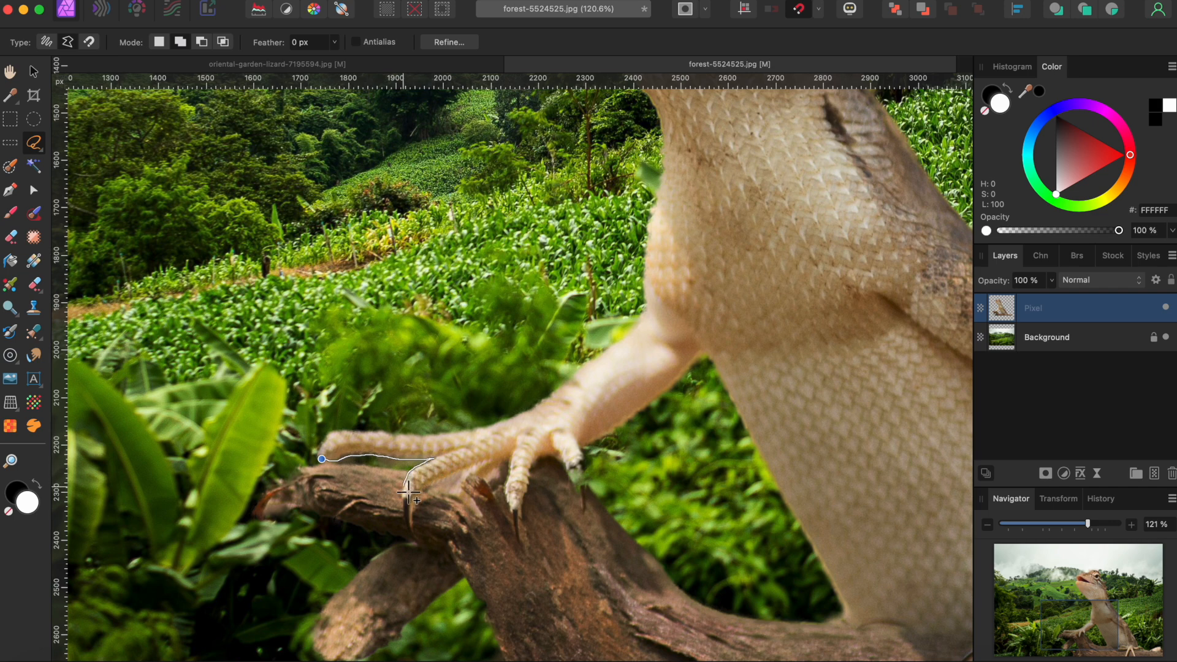
{"action": "mouse_move", "coordinate": [412, 532]}
{"action": "left_mouse_down"}
{"action": "mouse_move", "coordinate": [469, 474]}
{"action": "mouse_move", "coordinate": [517, 515]}
{"action": "left_mouse_up"}
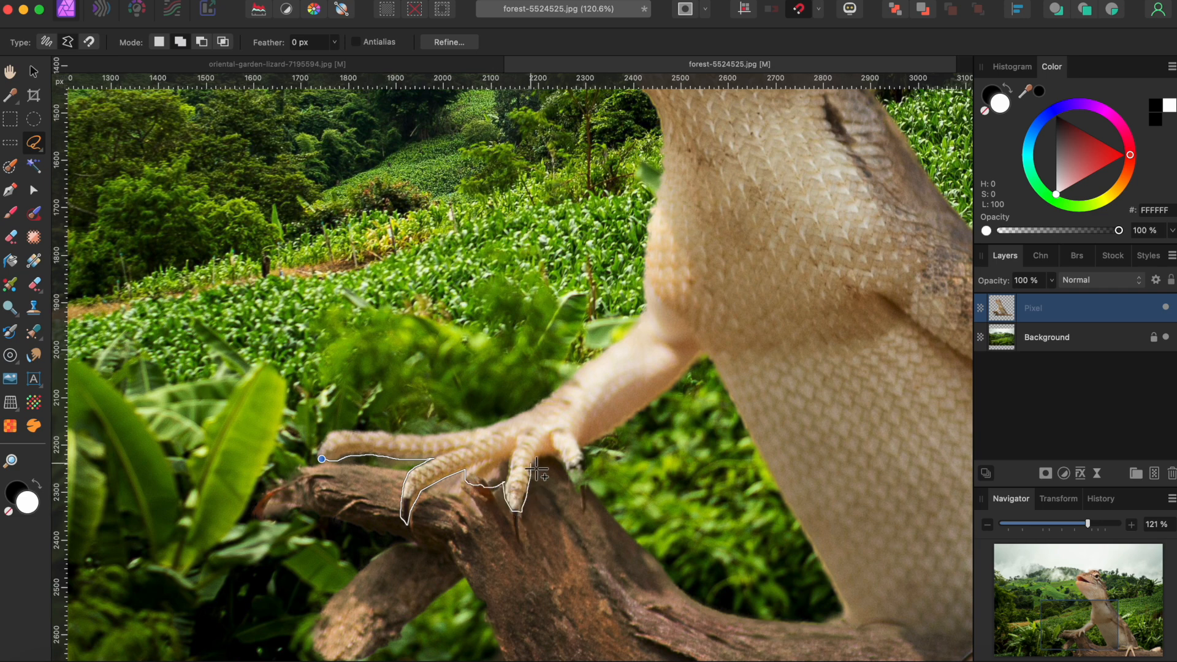
{"action": "scroll", "coordinate": [694, 557], "scroll_direction": "right", "scroll_amount": 6}
{"action": "scroll", "coordinate": [694, 558], "scroll_direction": "down", "scroll_amount": 3}
{"action": "mouse_move", "coordinate": [590, 478]}
{"action": "left_mouse_down"}
{"action": "mouse_move", "coordinate": [737, 584]}
{"action": "mouse_move", "coordinate": [642, 544]}
{"action": "mouse_move", "coordinate": [696, 542]}
{"action": "left_mouse_up"}
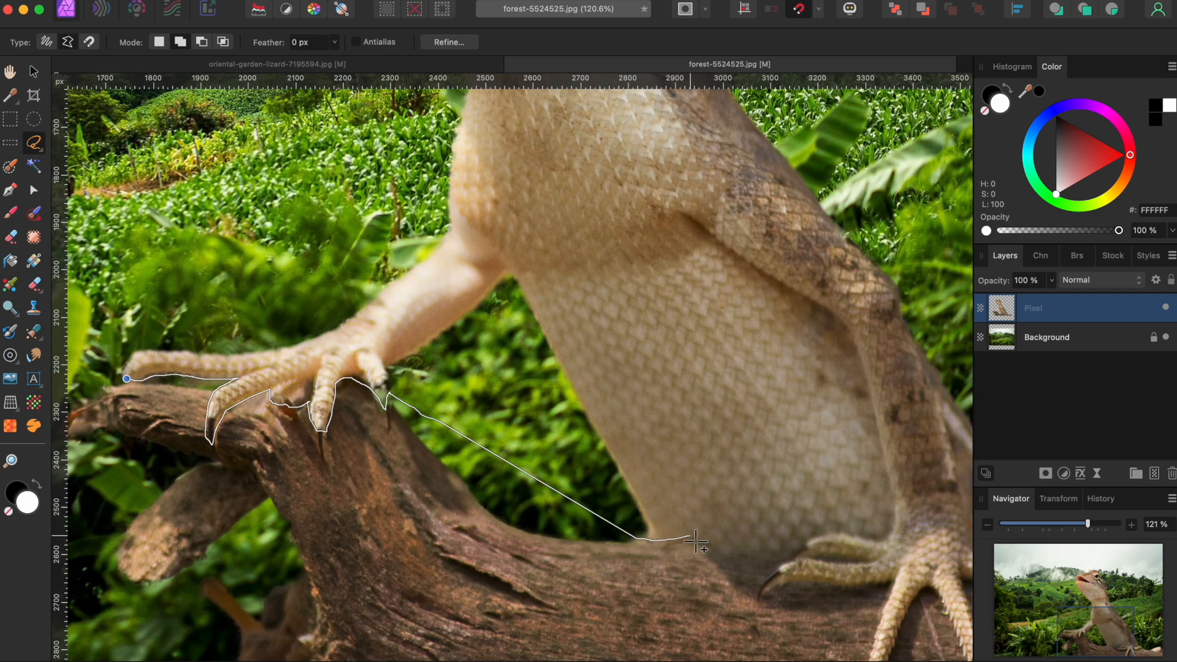
- Continue the selection outline around the toes of the lizard's other foot, separating them from the log
{"action": "left_click_drag", "start_coordinate": [793, 555], "coordinate": [780, 593]}
{"action": "left_click_drag", "start_coordinate": [859, 589], "coordinate": [898, 581]}
{"action": "scroll", "coordinate": [897, 581], "scroll_direction": "right", "scroll_amount": 6}
{"action": "scroll", "coordinate": [897, 582], "scroll_direction": "down", "scroll_amount": 3}
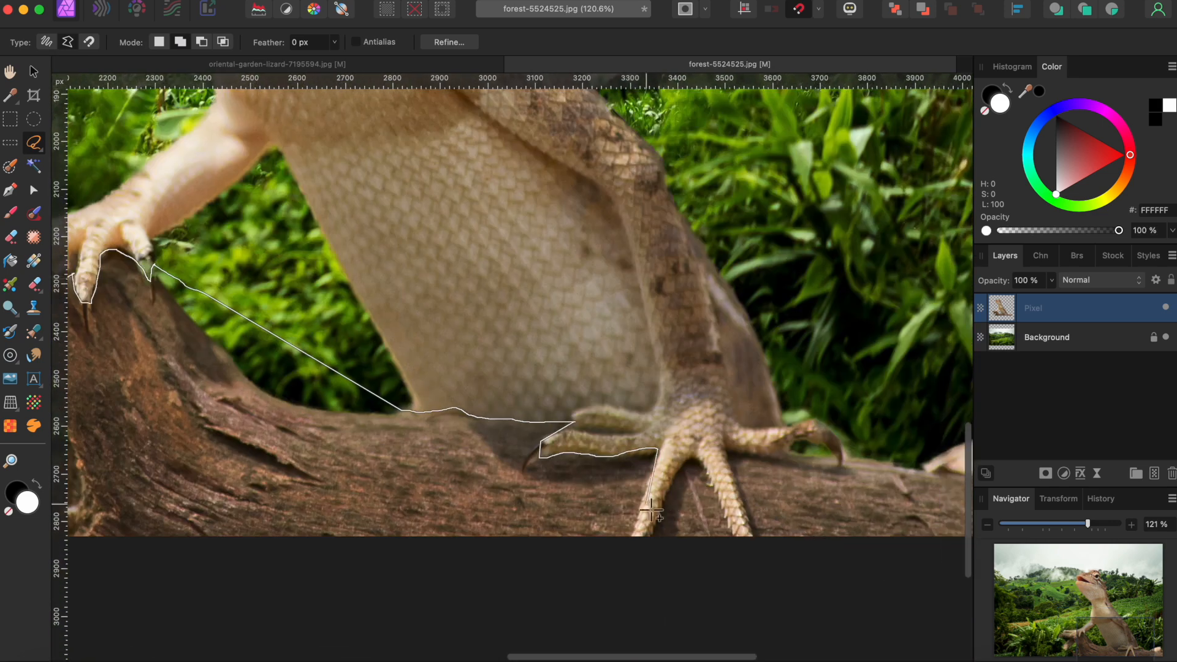
{"action": "mouse_move", "coordinate": [636, 542]}
{"action": "left_mouse_down"}
{"action": "mouse_move", "coordinate": [667, 539]}
{"action": "mouse_move", "coordinate": [675, 491]}
{"action": "left_mouse_up"}
{"action": "mouse_move", "coordinate": [759, 537]}
{"action": "left_mouse_down"}
{"action": "mouse_move", "coordinate": [735, 466]}
{"action": "mouse_move", "coordinate": [801, 453]}
{"action": "mouse_move", "coordinate": [842, 470]}
{"action": "mouse_move", "coordinate": [840, 431]}
{"action": "mouse_move", "coordinate": [785, 426]}
{"action": "left_mouse_up"}
- Close the outline loosely around the lizard's back, head and front, and duplicate the selected lizard onto a new layer
{"action": "left_click", "coordinate": [810, 298]}
{"action": "scroll", "coordinate": [841, 299], "scroll_direction": "down", "scroll_amount": 5}
{"action": "left_click", "coordinate": [648, 211]}
{"action": "left_click", "coordinate": [460, 227]}
{"action": "left_click", "coordinate": [425, 317]}
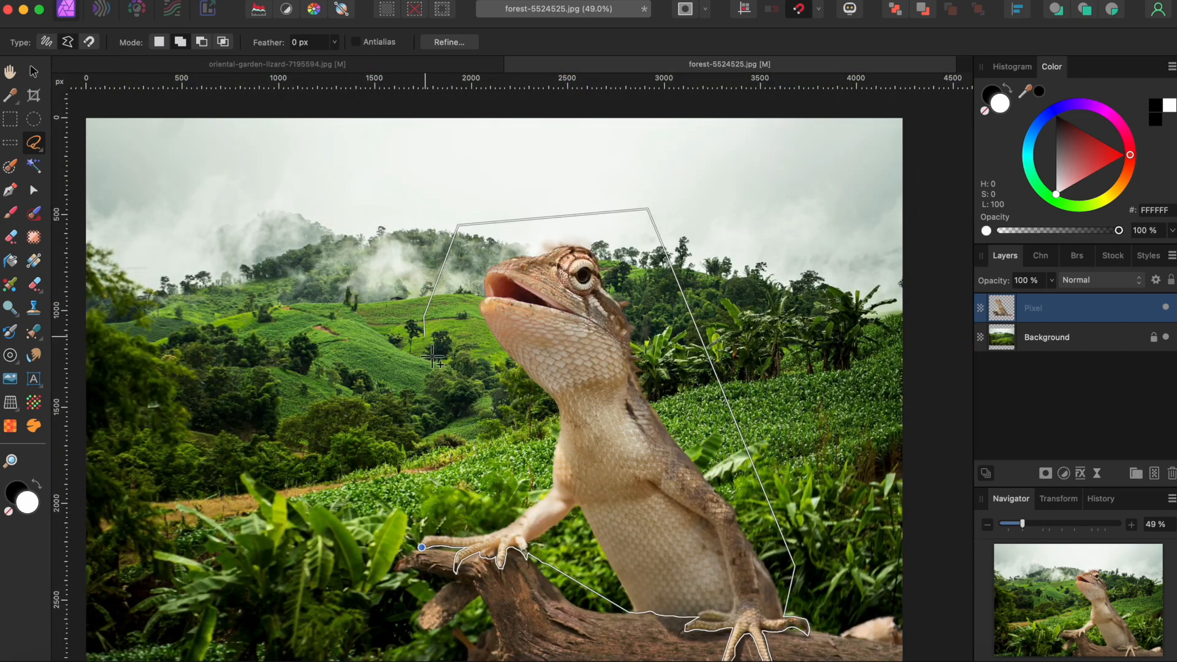
{"action": "left_click", "coordinate": [422, 547]}
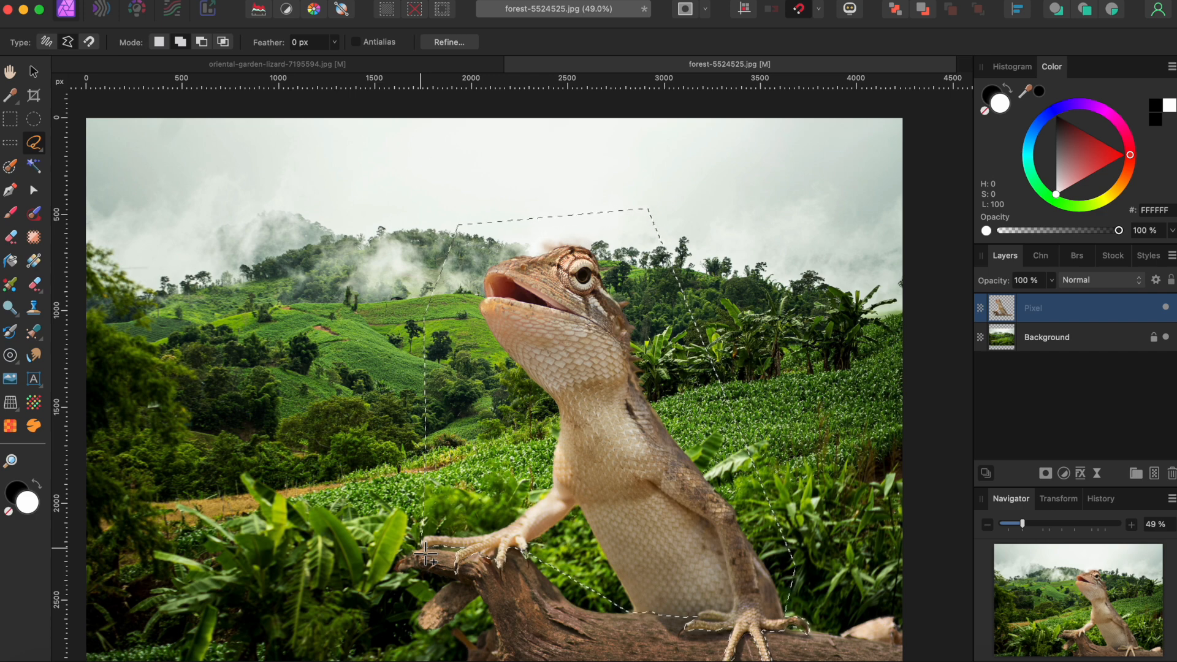
{"action": "key", "text": "super+j"}
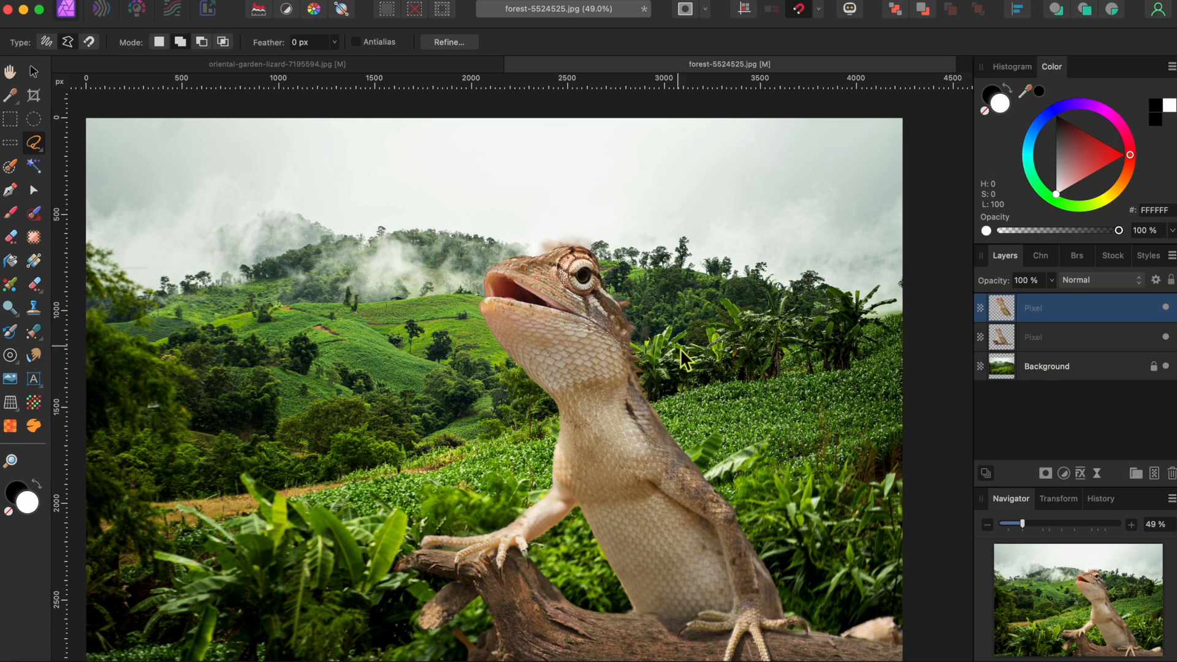
- Outline the inside of the lizard's open mouth with a freehand selection and duplicate it onto a new layer
{"action": "key", "text": "super+d"}
{"action": "scroll", "coordinate": [521, 283], "scroll_direction": "up", "scroll_amount": 8}
{"action": "left_click", "coordinate": [35, 148]}
{"action": "mouse_move", "coordinate": [390, 268]}
{"action": "left_mouse_down"}
{"action": "mouse_move", "coordinate": [411, 254]}
{"action": "mouse_move", "coordinate": [467, 264]}
{"action": "mouse_move", "coordinate": [567, 301]}
{"action": "mouse_move", "coordinate": [724, 401]}
{"action": "left_mouse_up"}
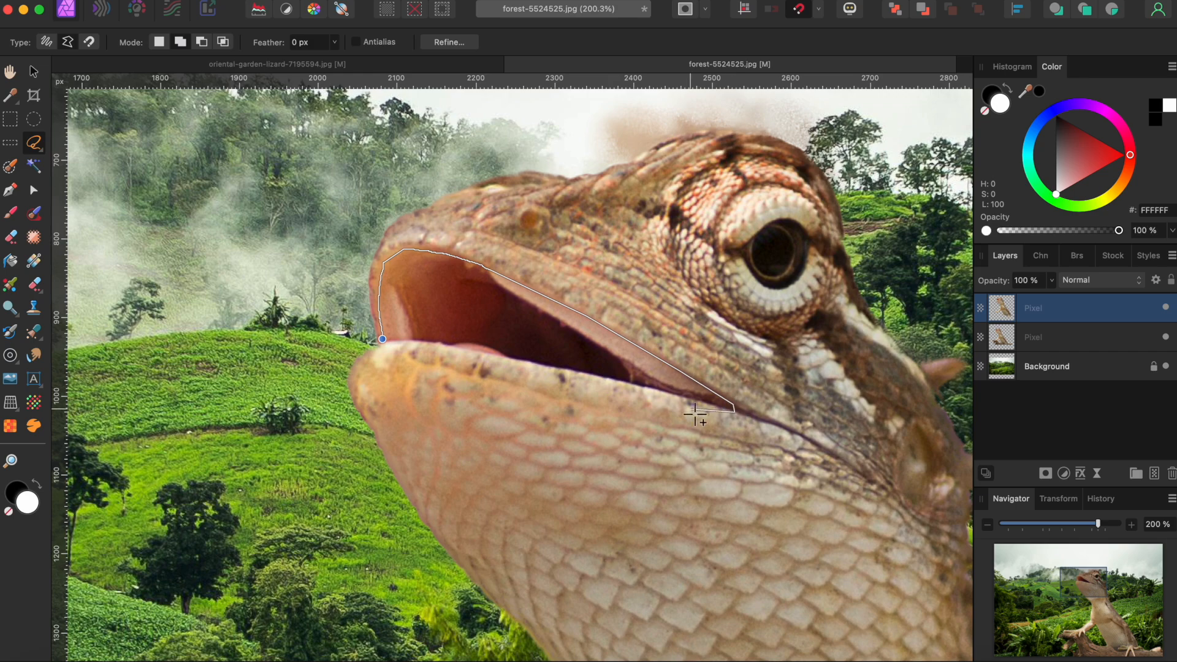
{"action": "left_click_drag", "start_coordinate": [394, 343], "coordinate": [383, 339]}
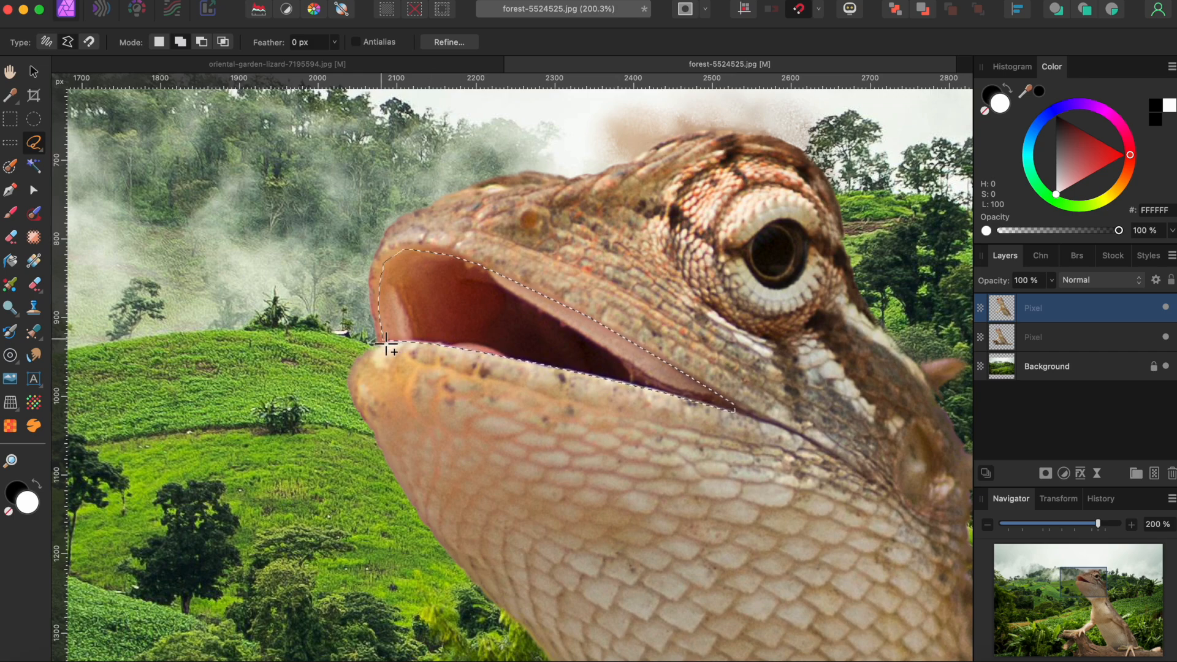
{"action": "key", "text": "super+j"}
{"action": "scroll", "coordinate": [683, 357], "scroll_direction": "down", "scroll_amount": 8}
{"action": "scroll", "coordinate": [684, 357], "scroll_direction": "down", "scroll_amount": 1}
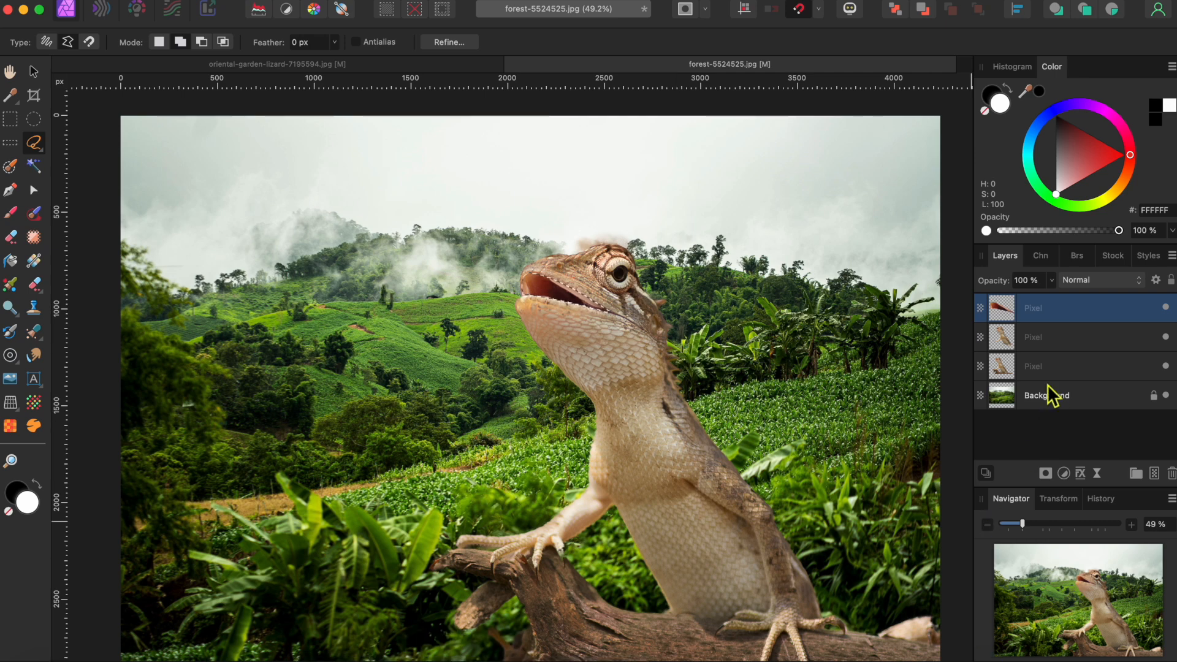
- Name the lizard-and-log layer "Liz w Log", the isolated lizard layer "Liz no log" and the mouth layer "Mouth"
{"action": "double_click", "coordinate": [1040, 366]}
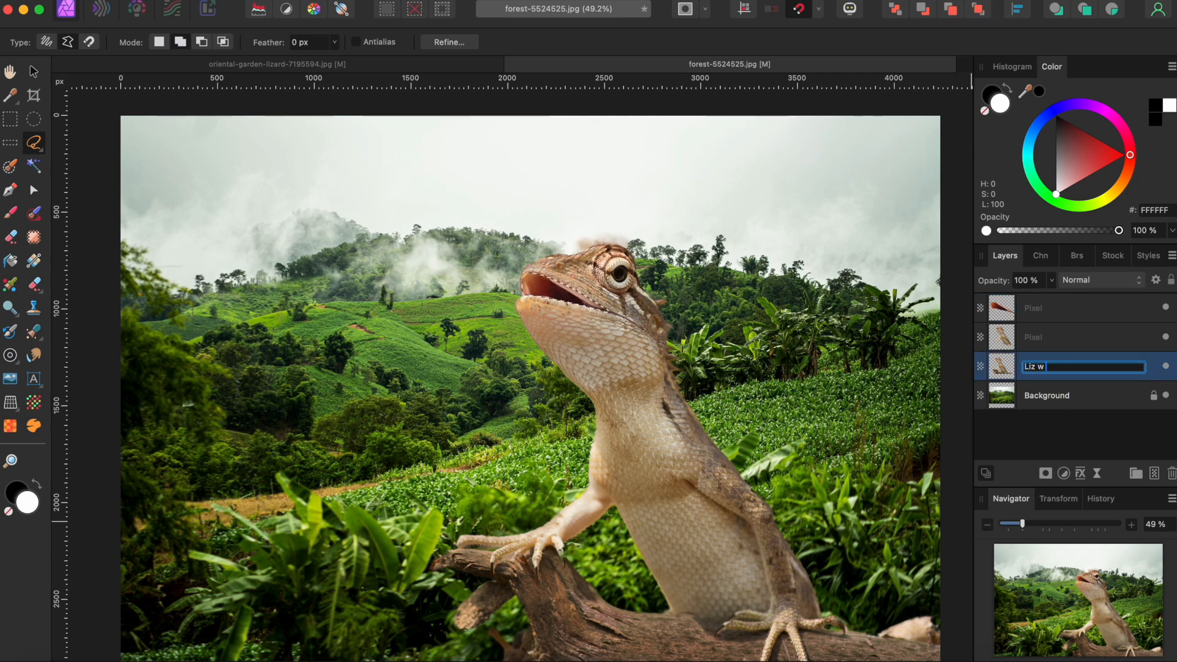
{"action": "type", "text": "Liz w Log"}
{"action": "left_click", "coordinate": [1050, 339]}
{"action": "double_click", "coordinate": [1036, 347]}
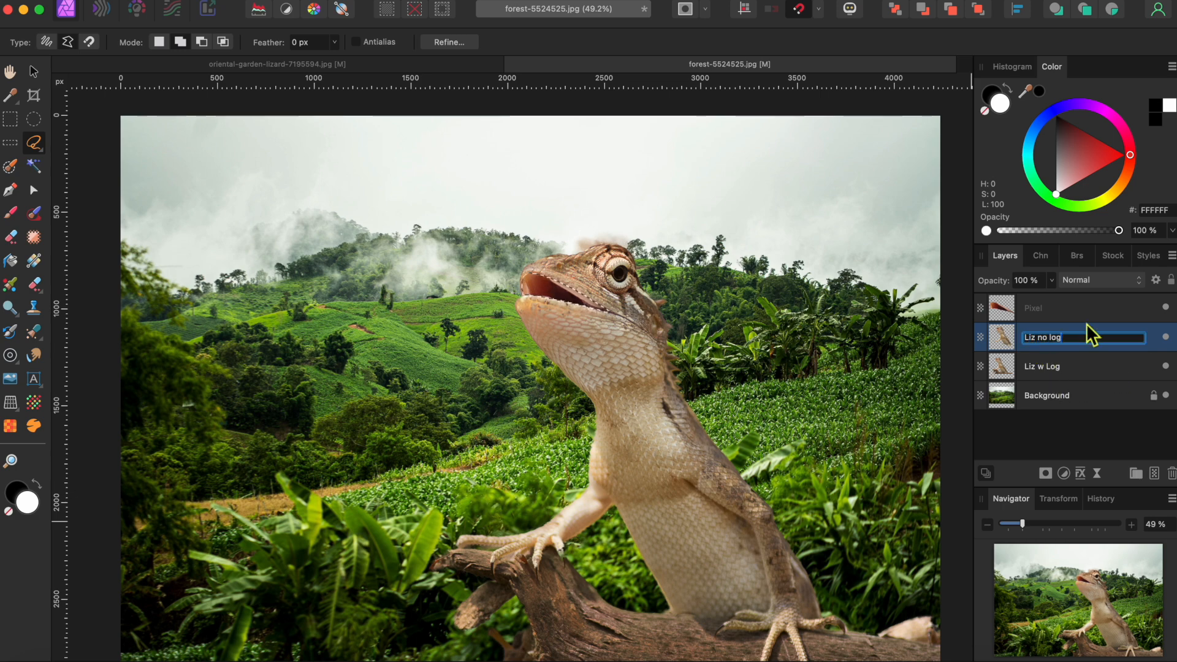
{"action": "type", "text": "Liz no log"}
{"action": "left_click", "coordinate": [1046, 319]}
{"action": "double_click", "coordinate": [1040, 312]}
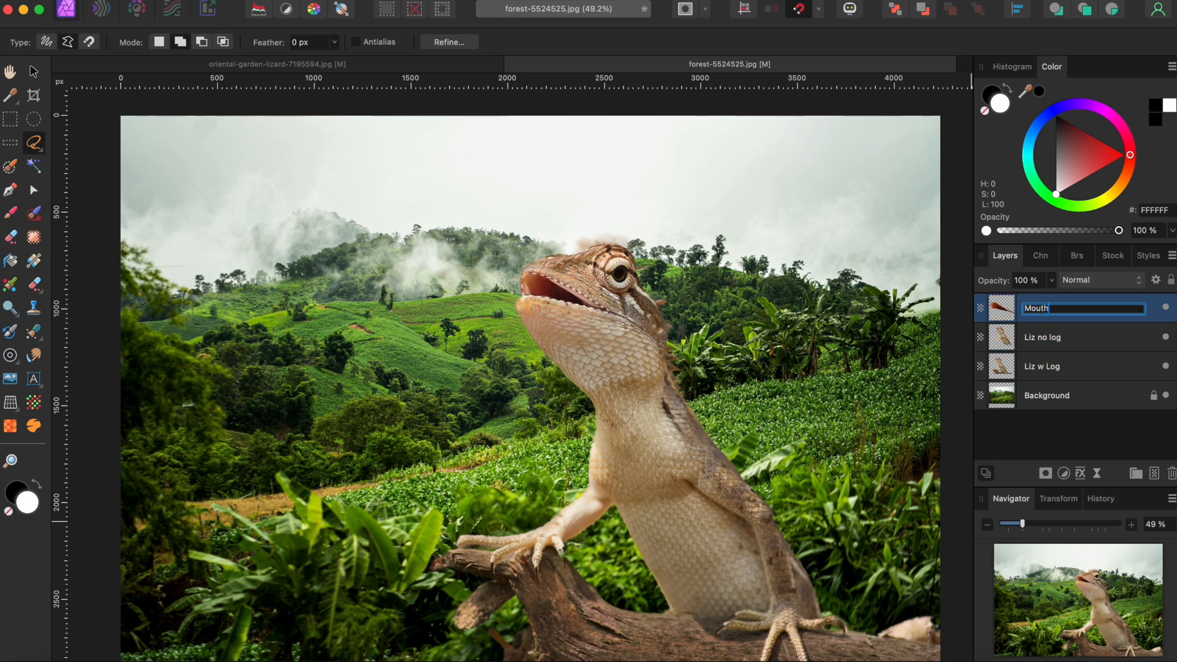
{"action": "left_click", "coordinate": [1067, 371]}
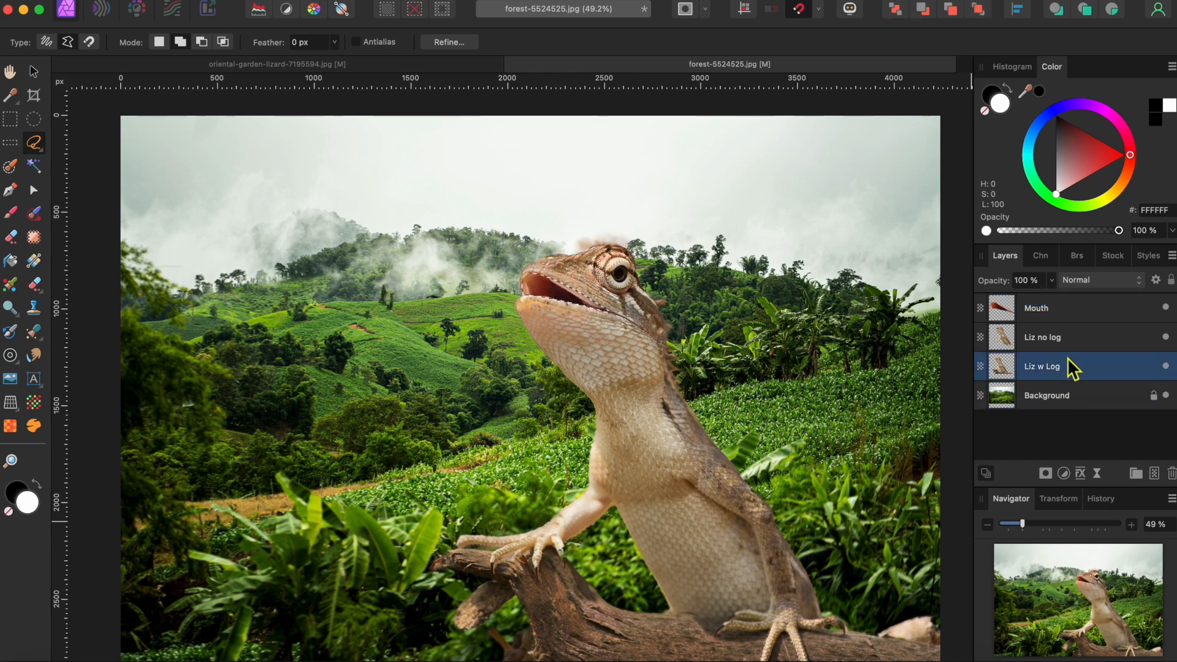
- Add an HSL adjustment for the Liz no log layer and nest it inside that layer
{"action": "left_click", "coordinate": [1065, 344]}
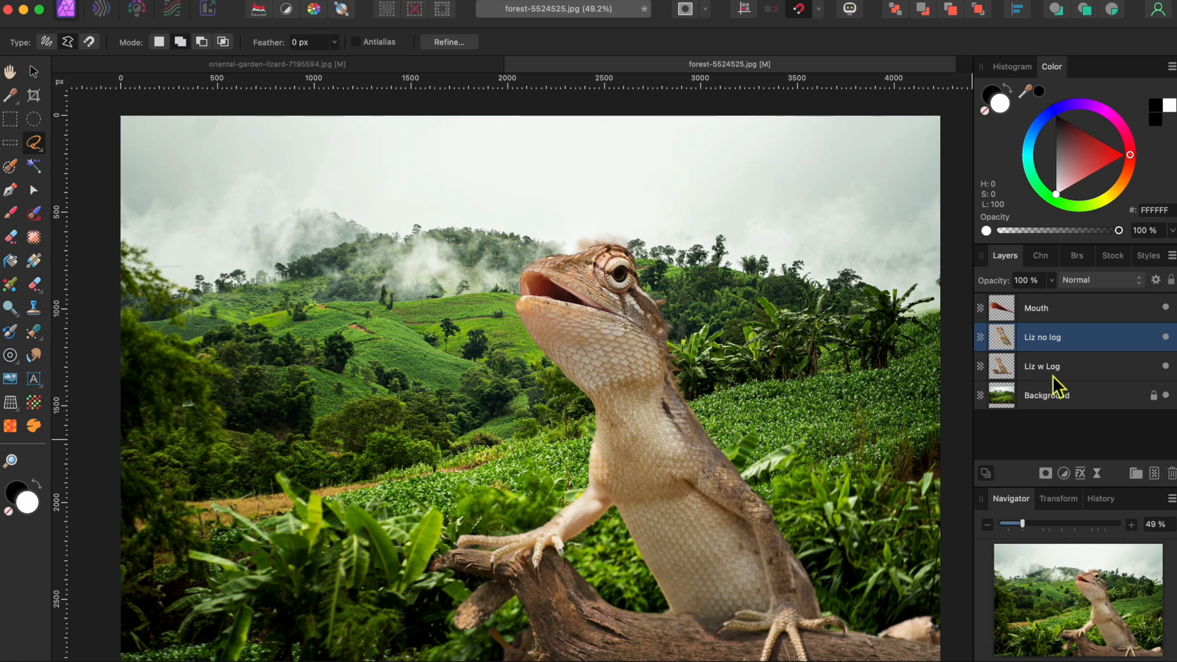
{"action": "left_click", "coordinate": [1064, 475]}
{"action": "left_click", "coordinate": [1073, 524]}
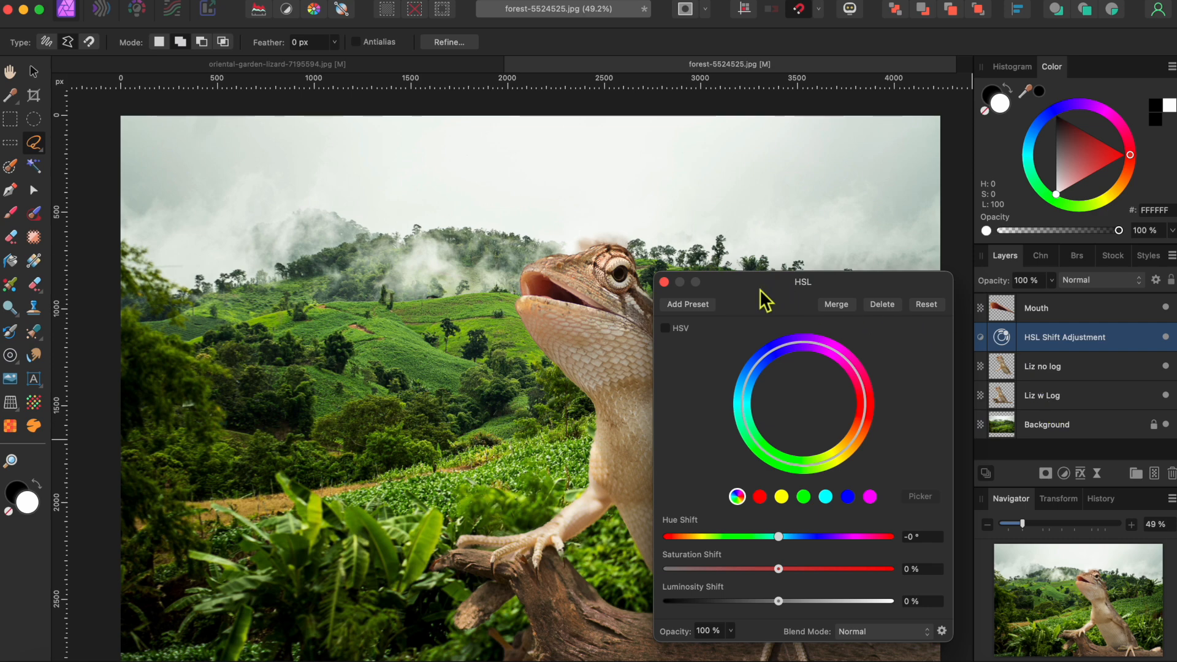
{"action": "left_click_drag", "start_coordinate": [767, 296], "coordinate": [231, 234]}
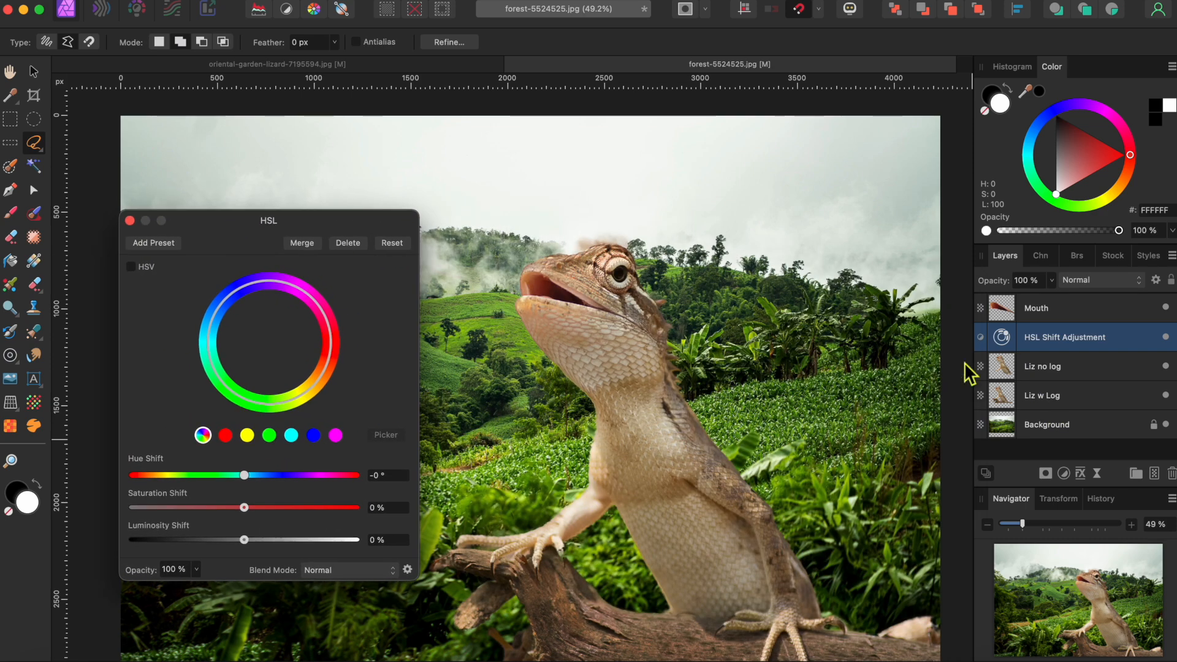
{"action": "left_click_drag", "start_coordinate": [1037, 342], "coordinate": [1060, 376]}
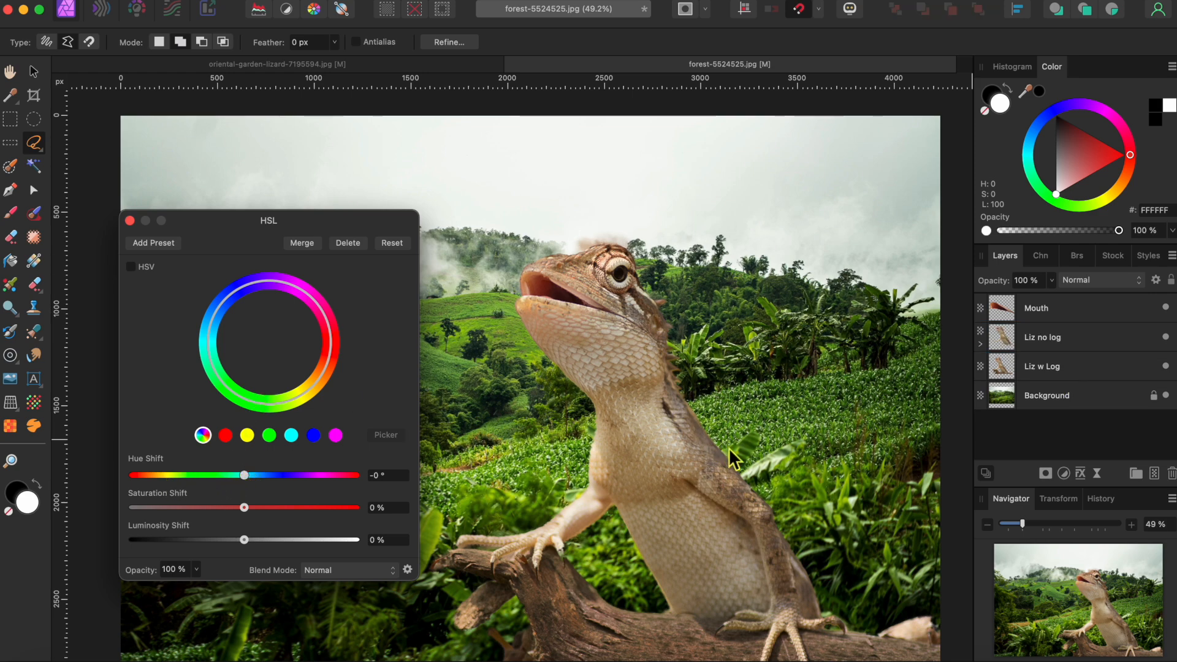
- Turn the lizard green with its nested HSL adjustment, using a hue shift of about -58° and a slightly reduced luminosity
{"action": "left_click", "coordinate": [1046, 342]}
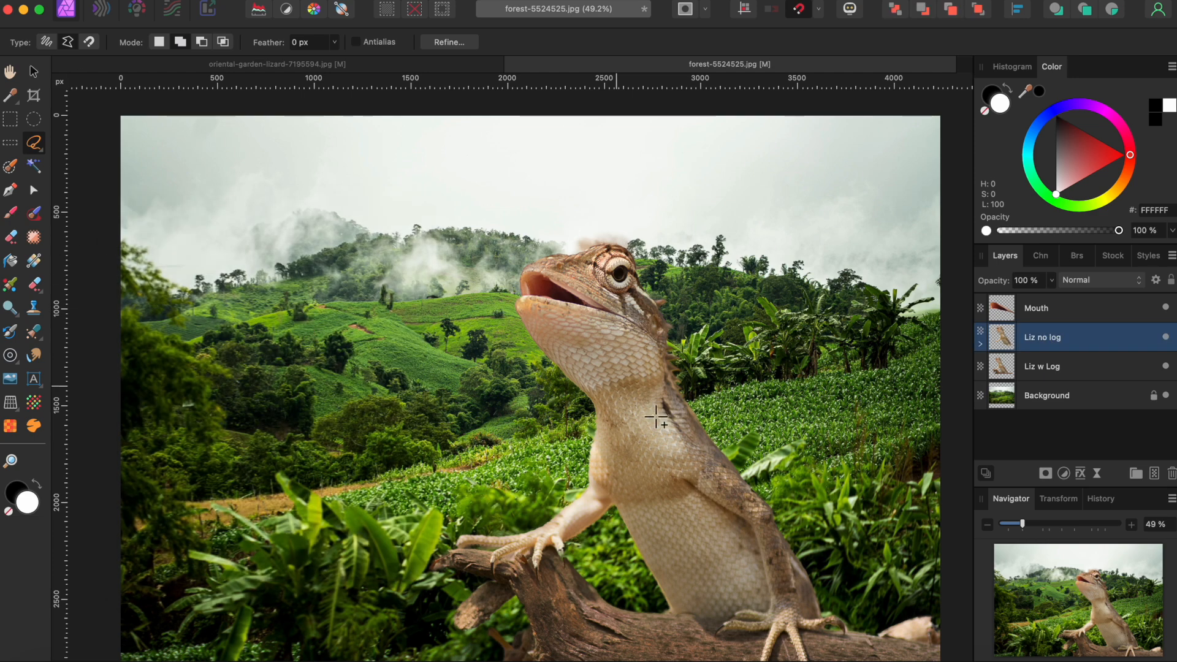
{"action": "left_click", "coordinate": [981, 344]}
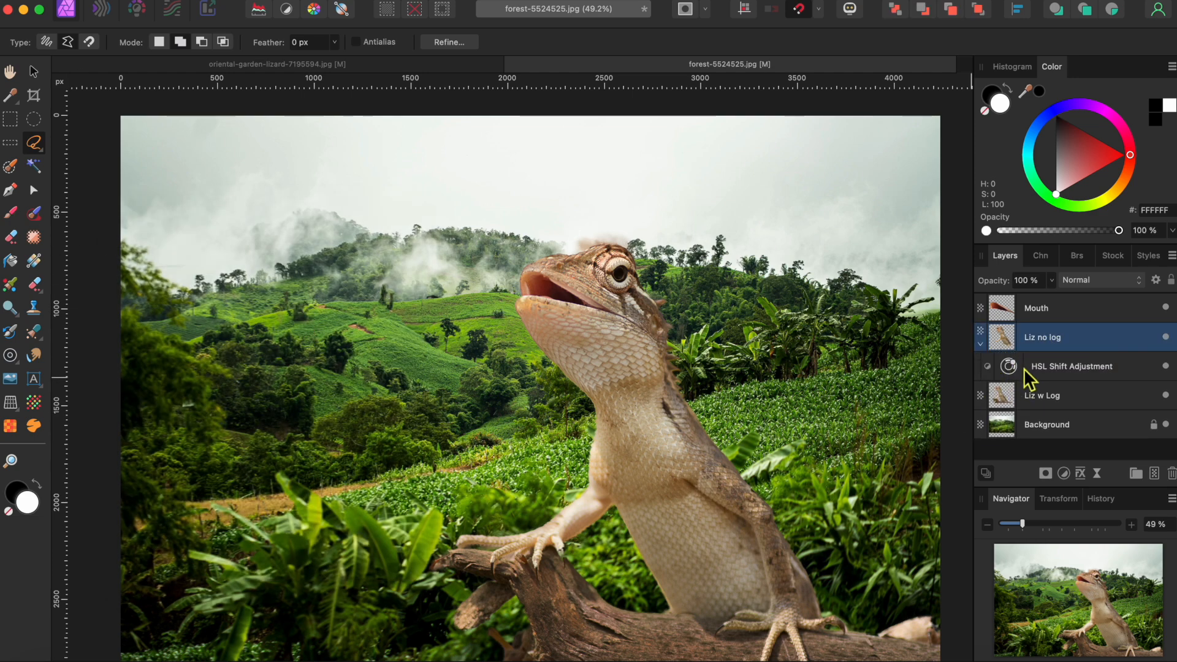
{"action": "double_click", "coordinate": [1009, 366]}
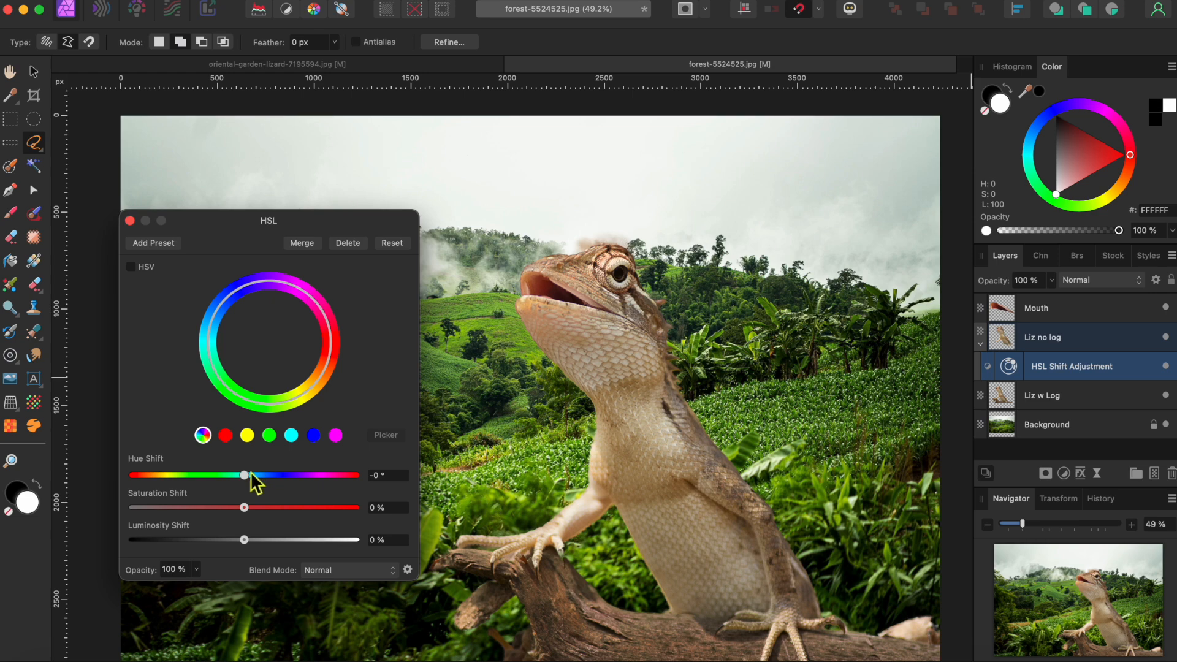
{"action": "left_click_drag", "start_coordinate": [247, 478], "coordinate": [211, 479]}
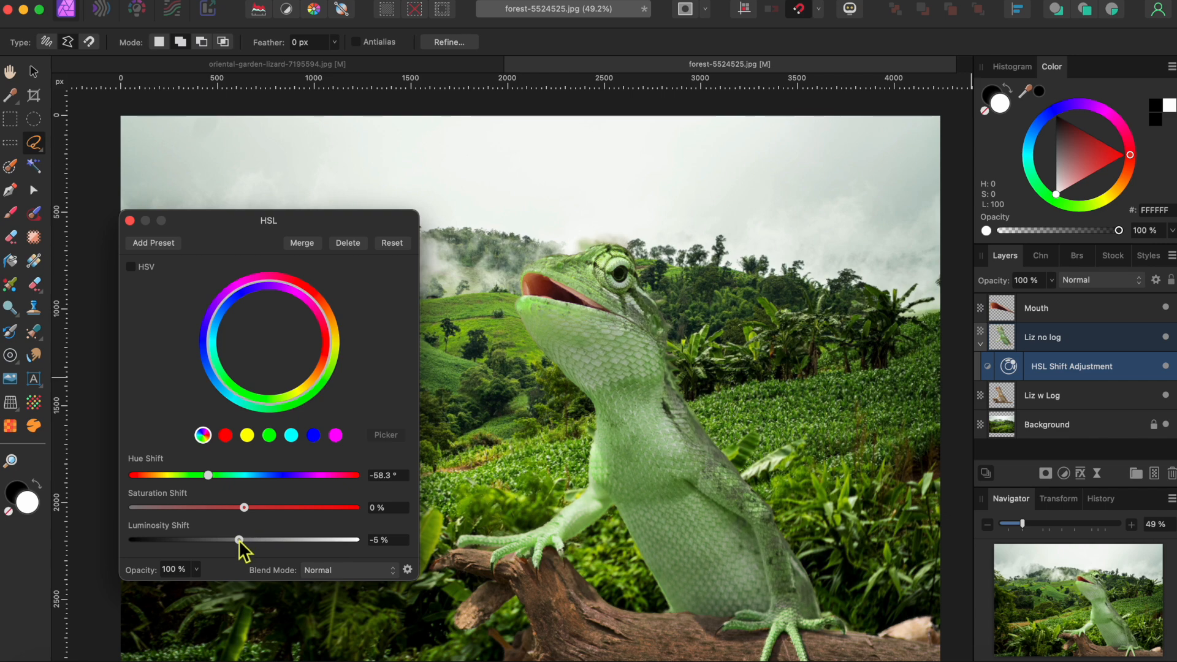
{"action": "left_click_drag", "start_coordinate": [239, 540], "coordinate": [232, 540]}
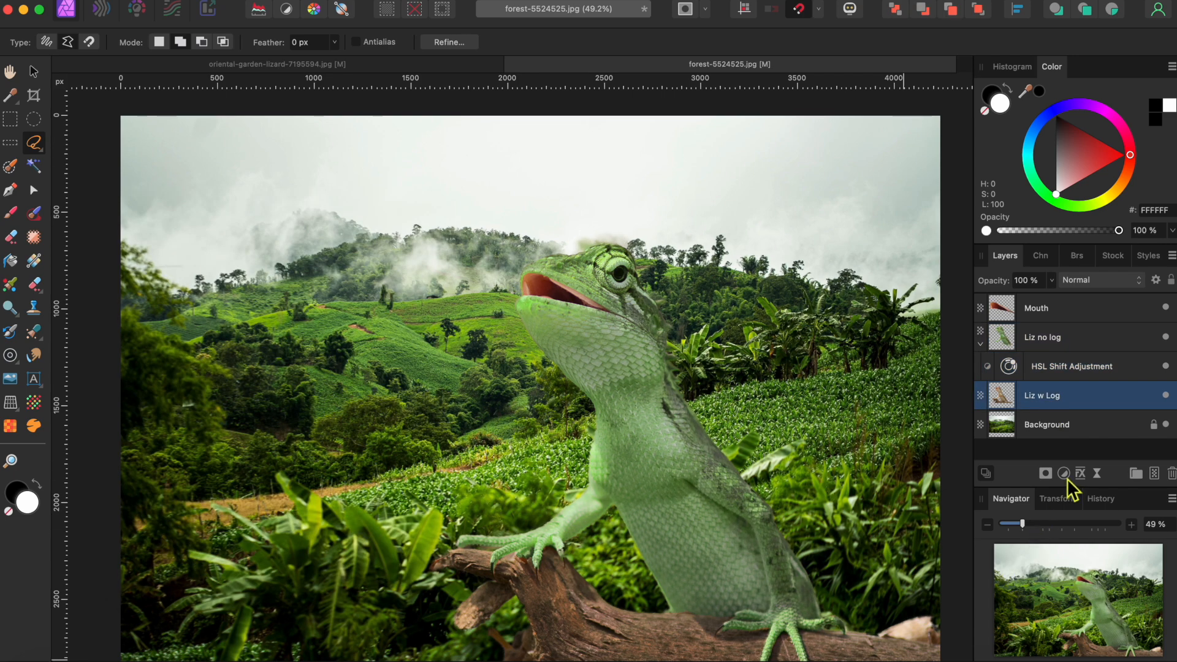
- Add a second HSL adjustment and nest it inside the Liz w Log layer
{"action": "left_click", "coordinate": [1064, 474]}
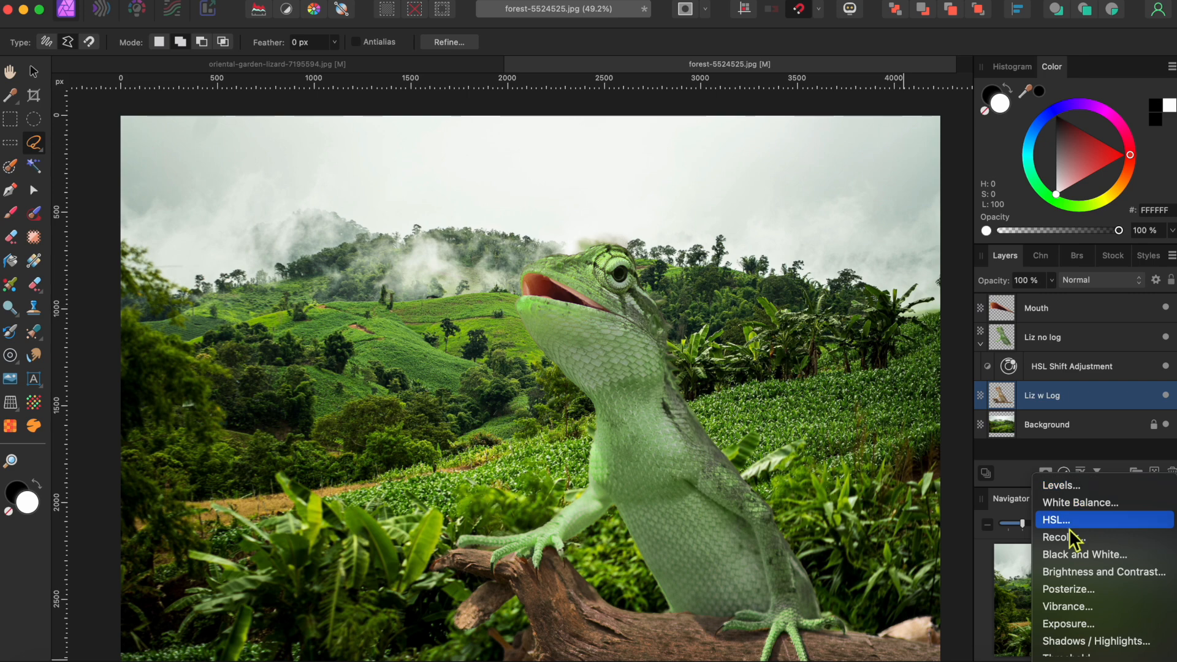
{"action": "left_click", "coordinate": [1036, 521]}
{"action": "left_click_drag", "start_coordinate": [1072, 406], "coordinate": [1042, 428]}
{"action": "left_click", "coordinate": [1049, 395]}
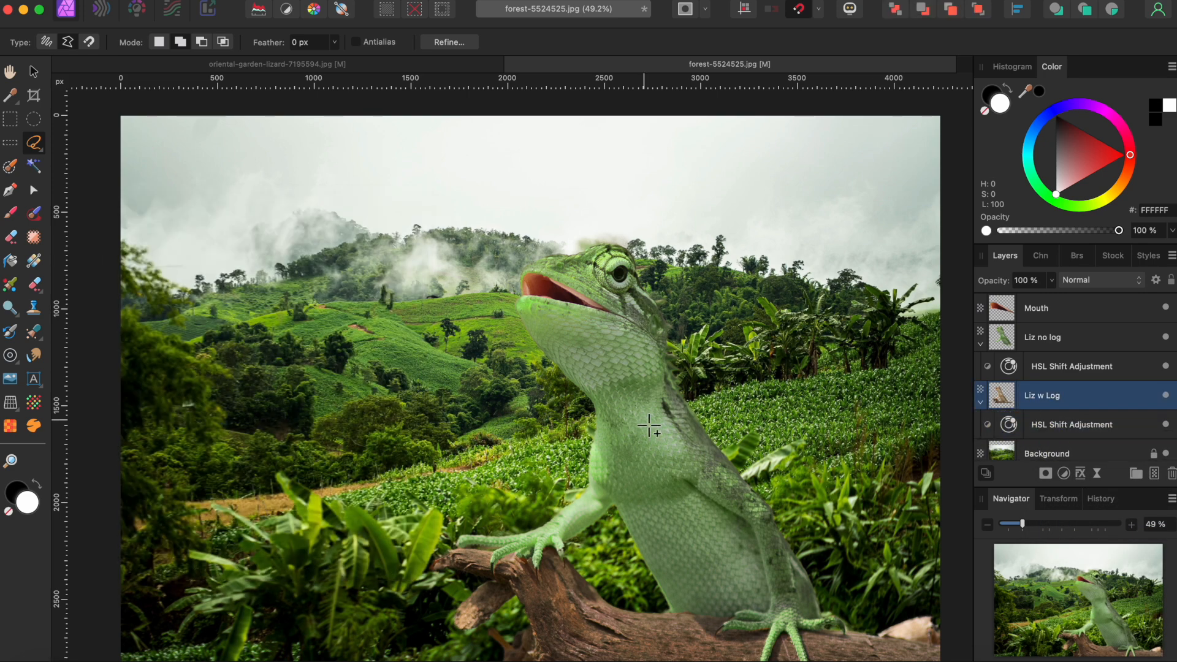
- Darken and recolor the log with its nested HSL adjustment, using -35% luminosity and a hue shift of about -62°
{"action": "double_click", "coordinate": [1007, 428]}
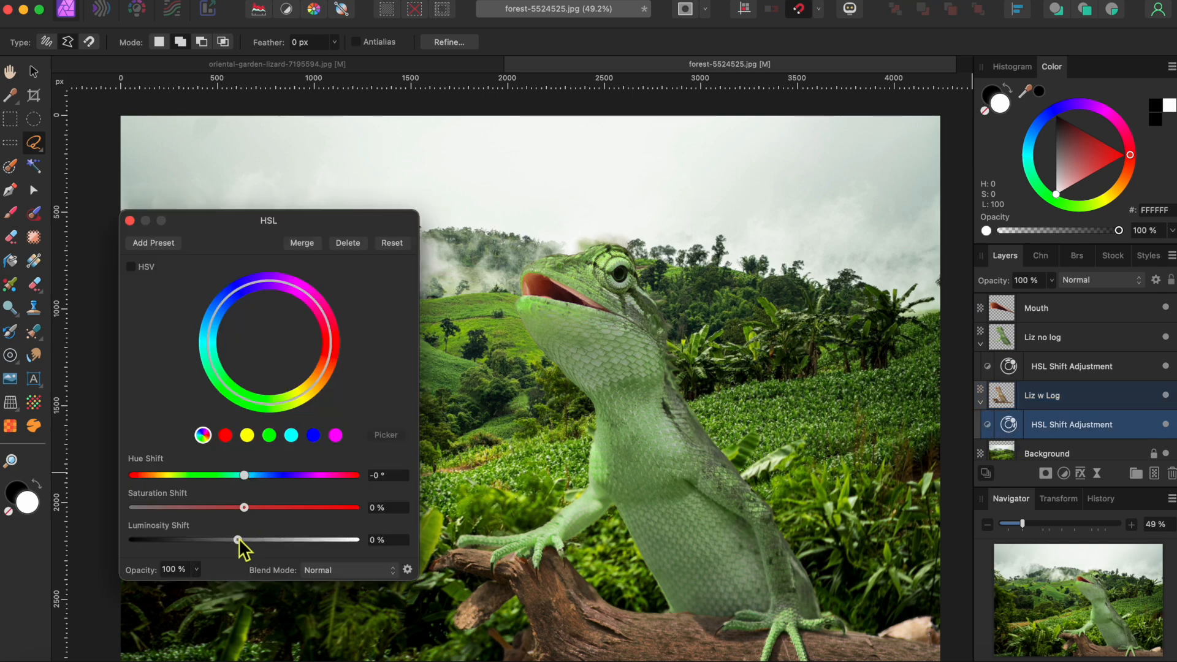
{"action": "left_click_drag", "start_coordinate": [244, 540], "coordinate": [206, 540]}
{"action": "left_click_drag", "start_coordinate": [250, 467], "coordinate": [205, 469]}
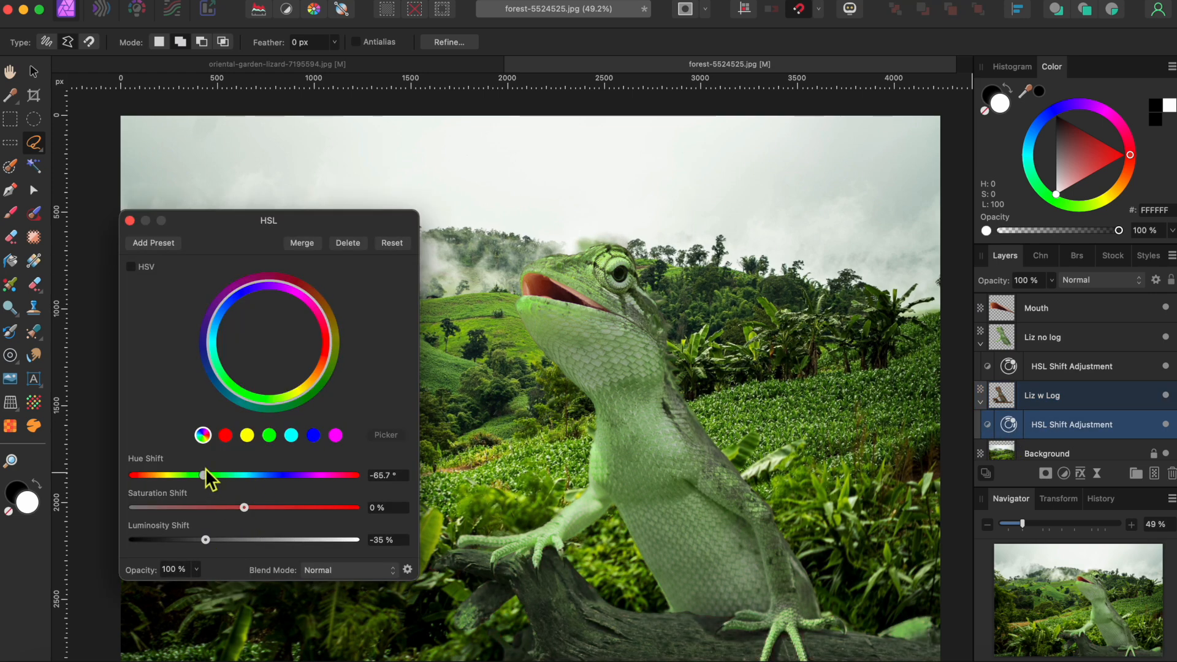
{"action": "left_click", "coordinate": [129, 220]}
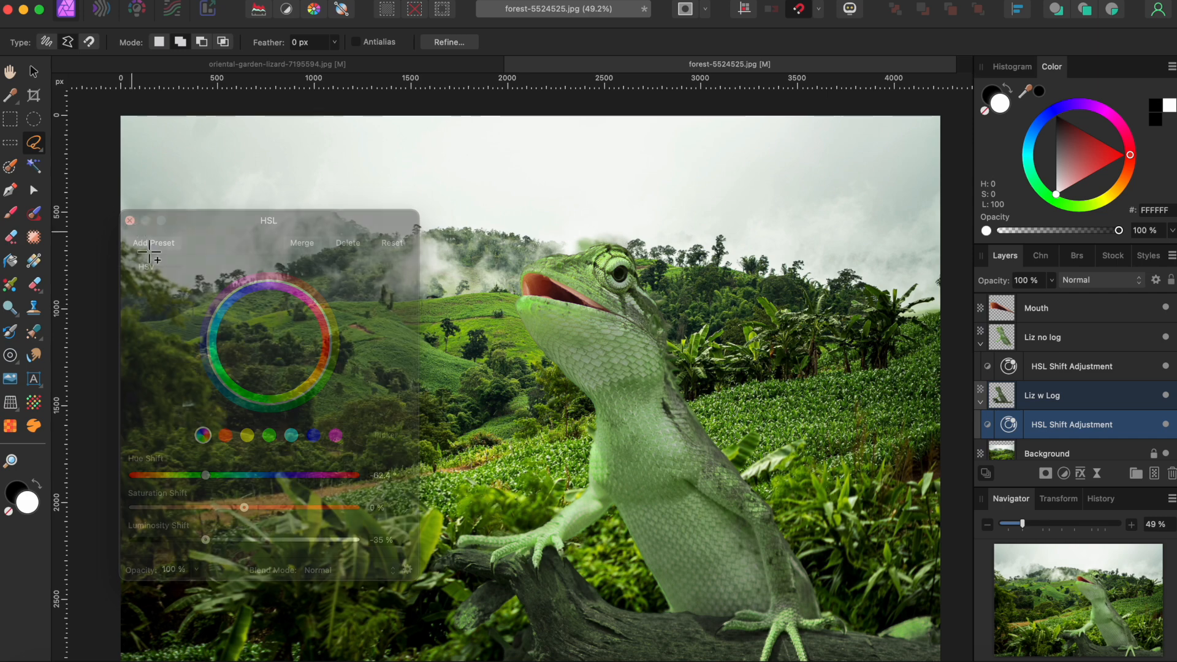
- Nest an HSL adjustment inside the Mouth layer and shift the mouth interior's color to yellow-orange
{"action": "left_click", "coordinate": [1062, 311]}
{"action": "left_click", "coordinate": [1064, 475]}
{"action": "left_click", "coordinate": [1052, 518]}
{"action": "left_click_drag", "start_coordinate": [1061, 310], "coordinate": [1060, 347]}
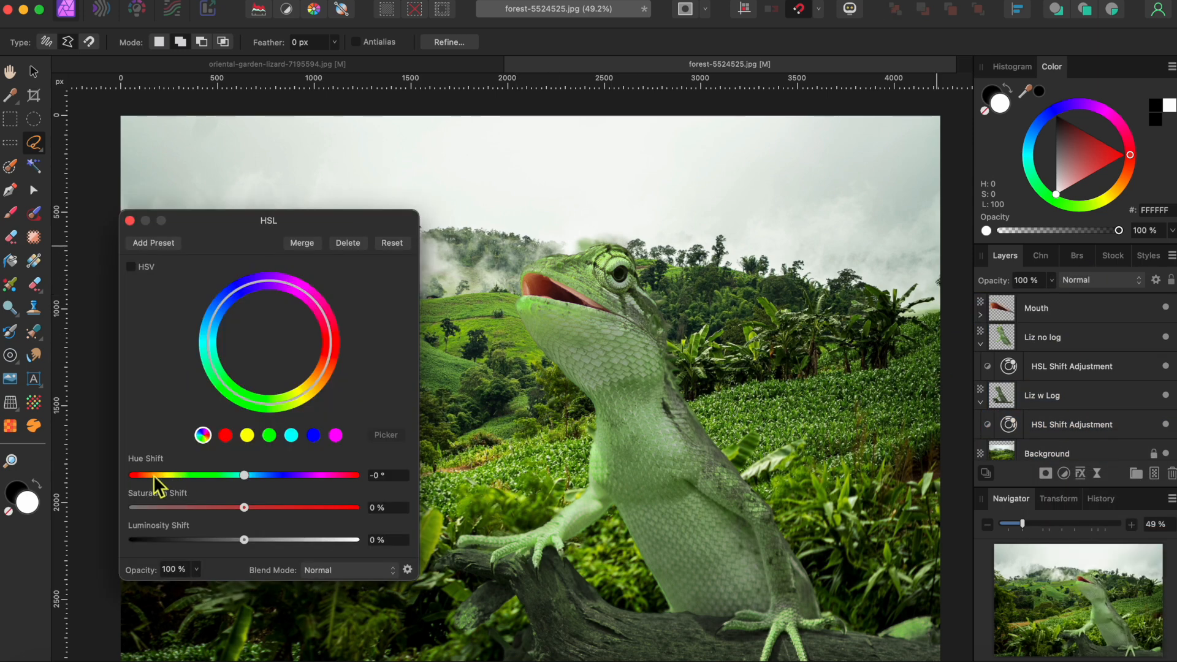
{"action": "left_click", "coordinate": [225, 435]}
{"action": "left_click_drag", "start_coordinate": [244, 507], "coordinate": [219, 476]}
{"action": "left_click", "coordinate": [130, 221]}
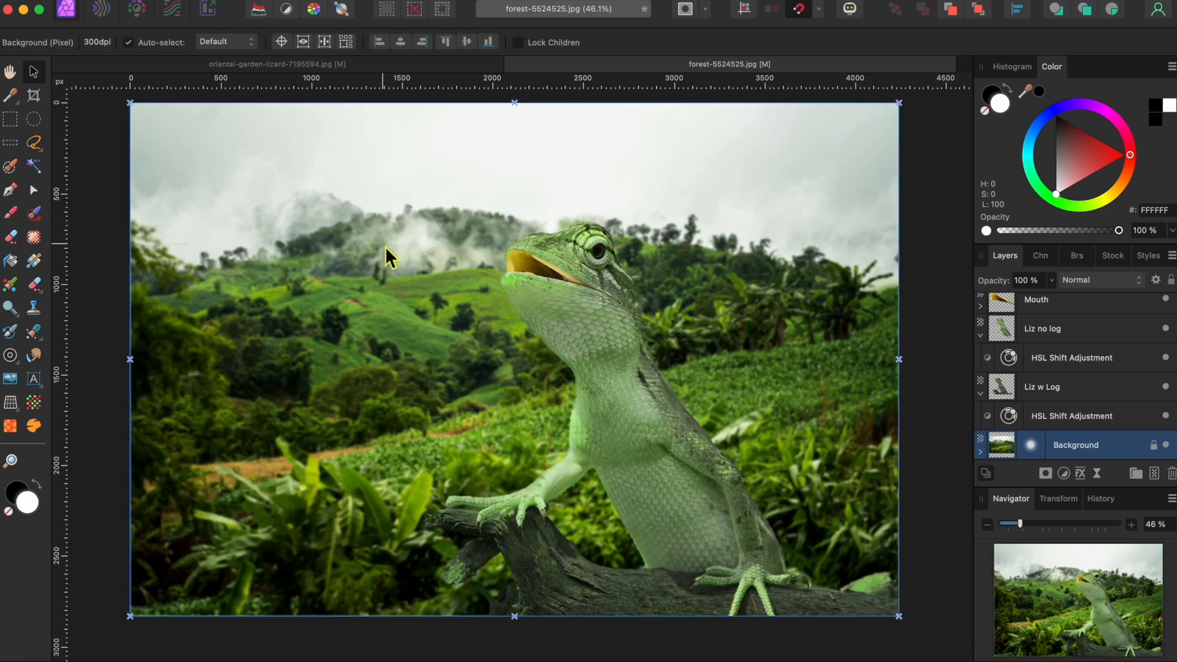
- Add a large black artistic text "L" in the Lizard font, 133.8 pt, in the sky at the photo's upper left
{"action": "left_click", "coordinate": [34, 379]}
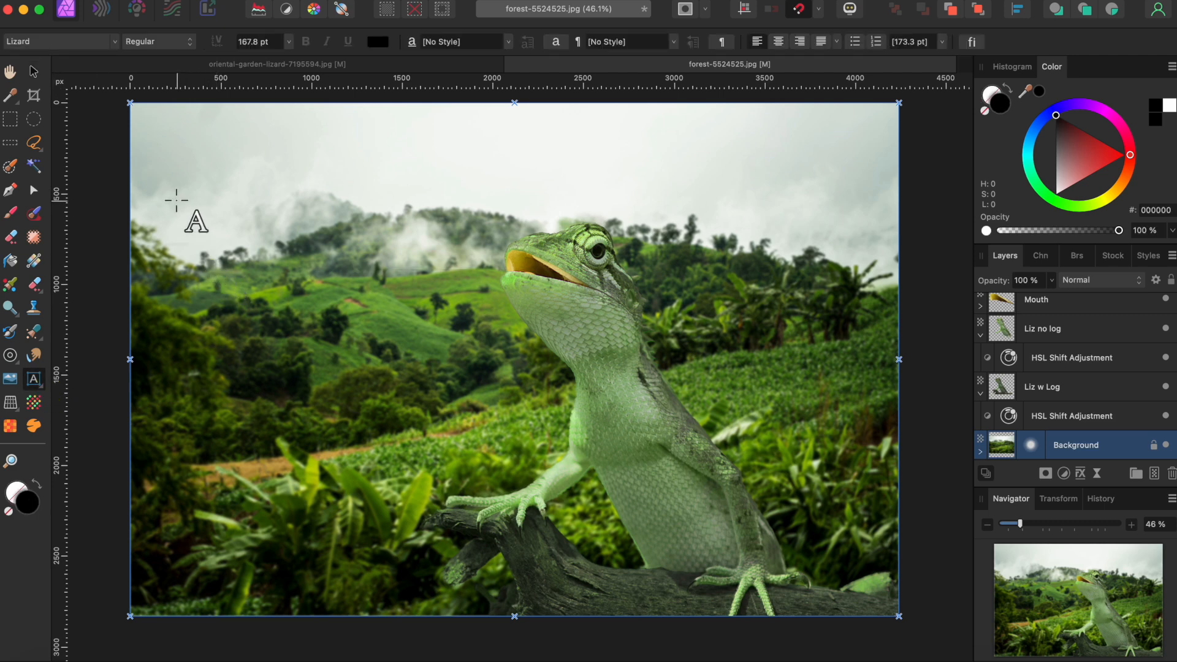
{"action": "left_click_drag", "start_coordinate": [165, 152], "coordinate": [202, 260]}
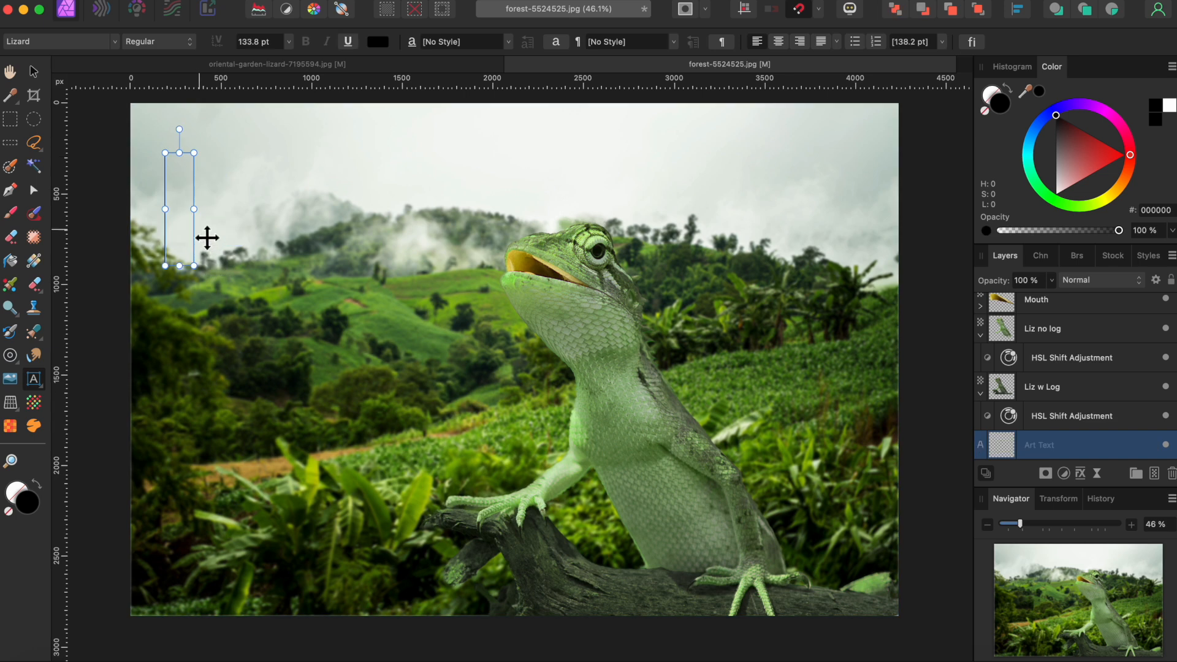
{"action": "type", "text": "L"}
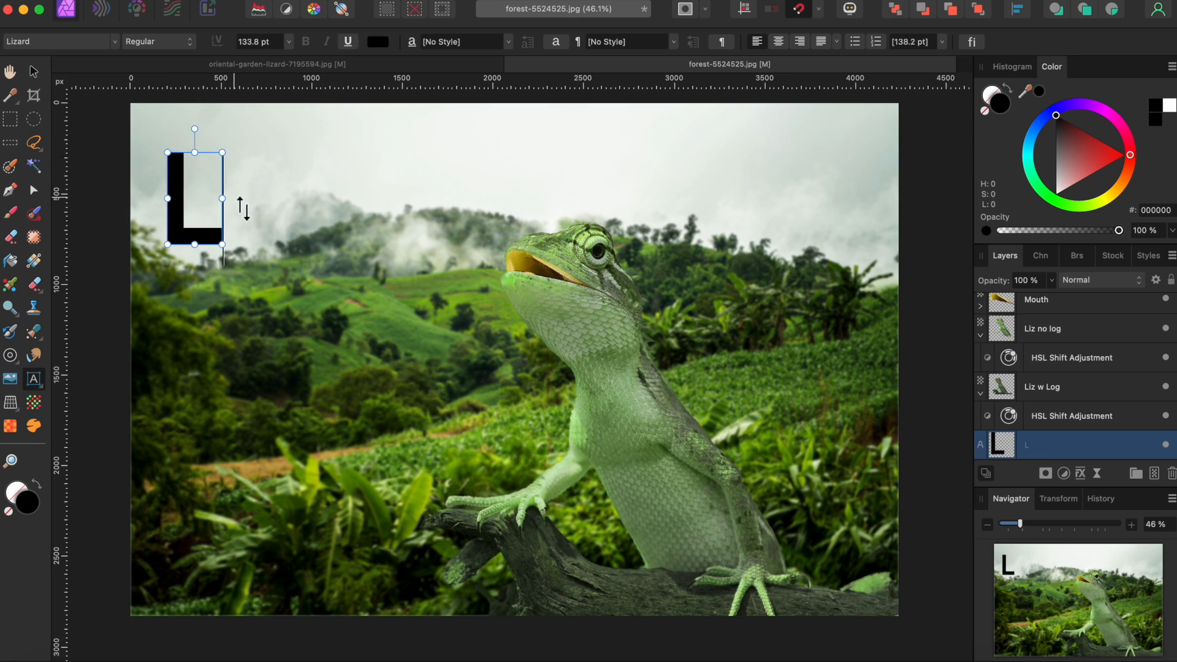
- Duplicate the L directly beside the original and replace the copy's text with "IZARD WORLD"
{"action": "left_click", "coordinate": [34, 73]}
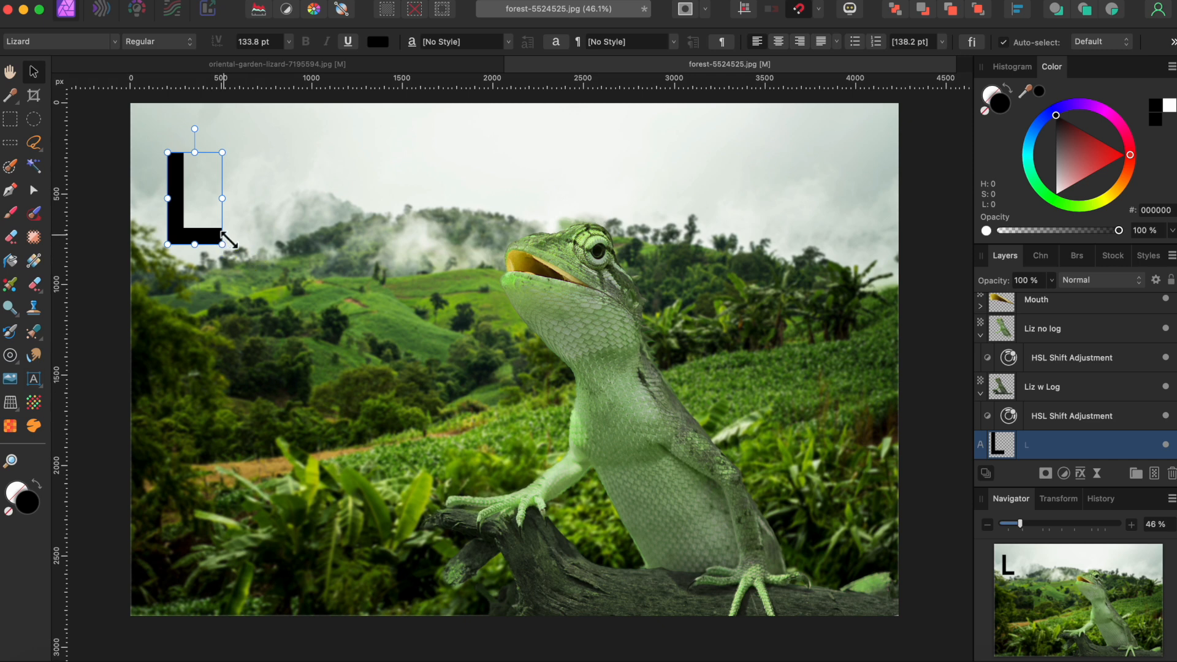
{"action": "left_click_drag", "start_coordinate": [209, 239], "coordinate": [264, 240], "text": "alt"}
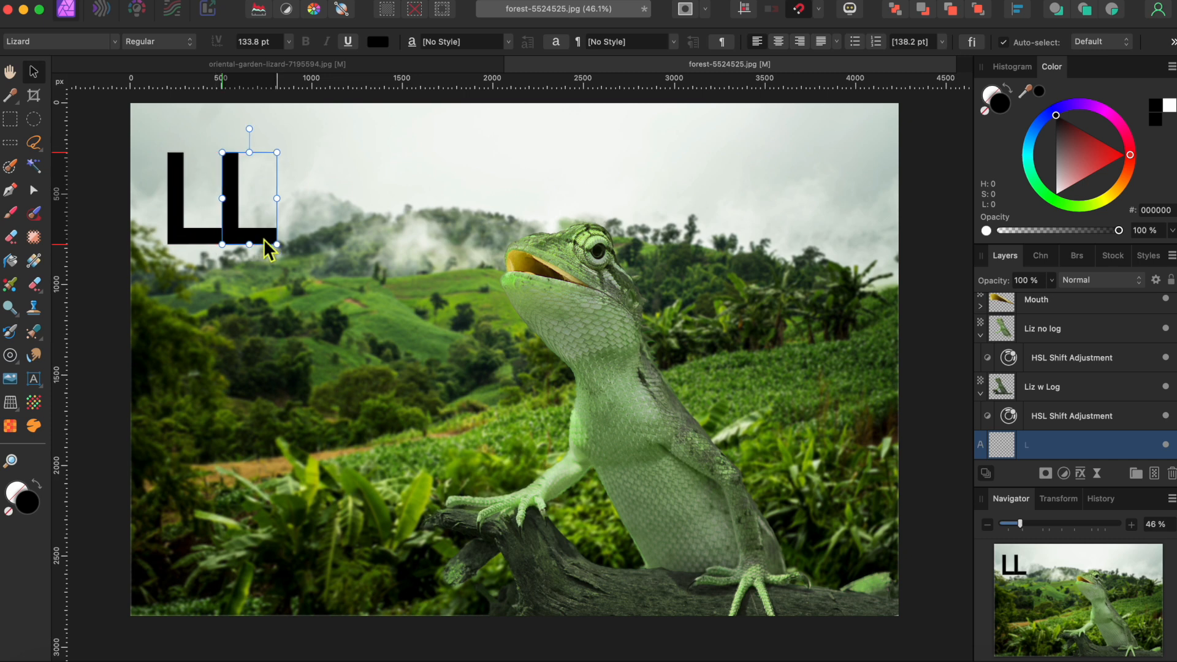
{"action": "double_click", "coordinate": [265, 241]}
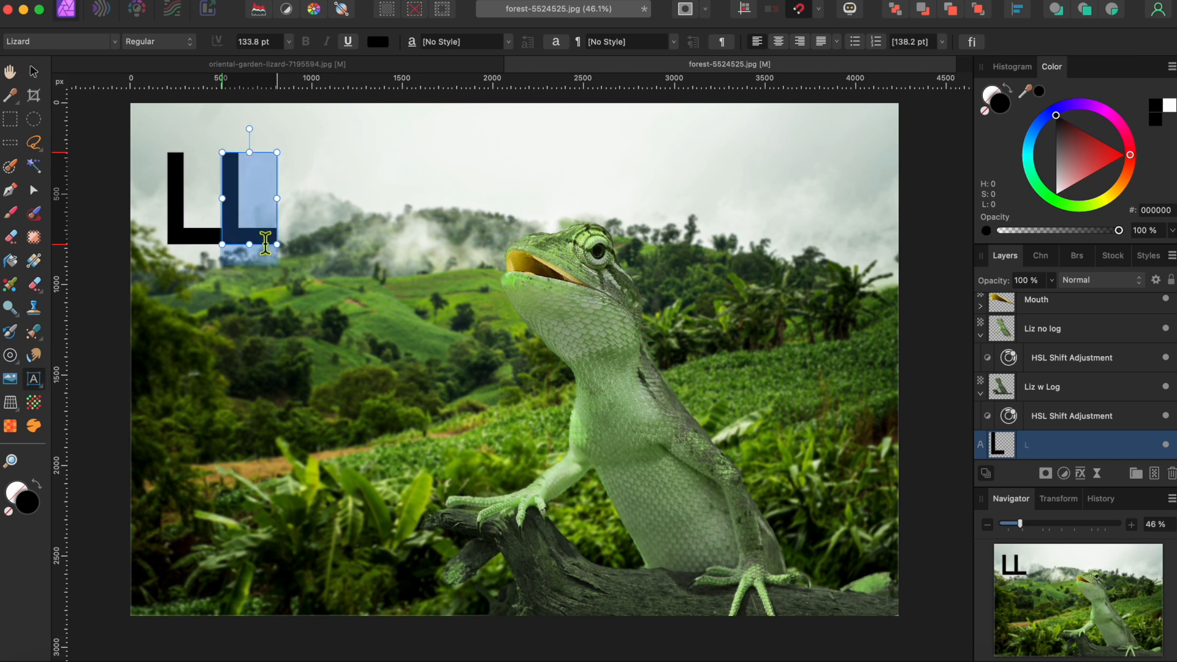
{"action": "type", "text": "i"}
{"action": "key", "text": "BackSpace"}
{"action": "type", "text": "IZARD"}
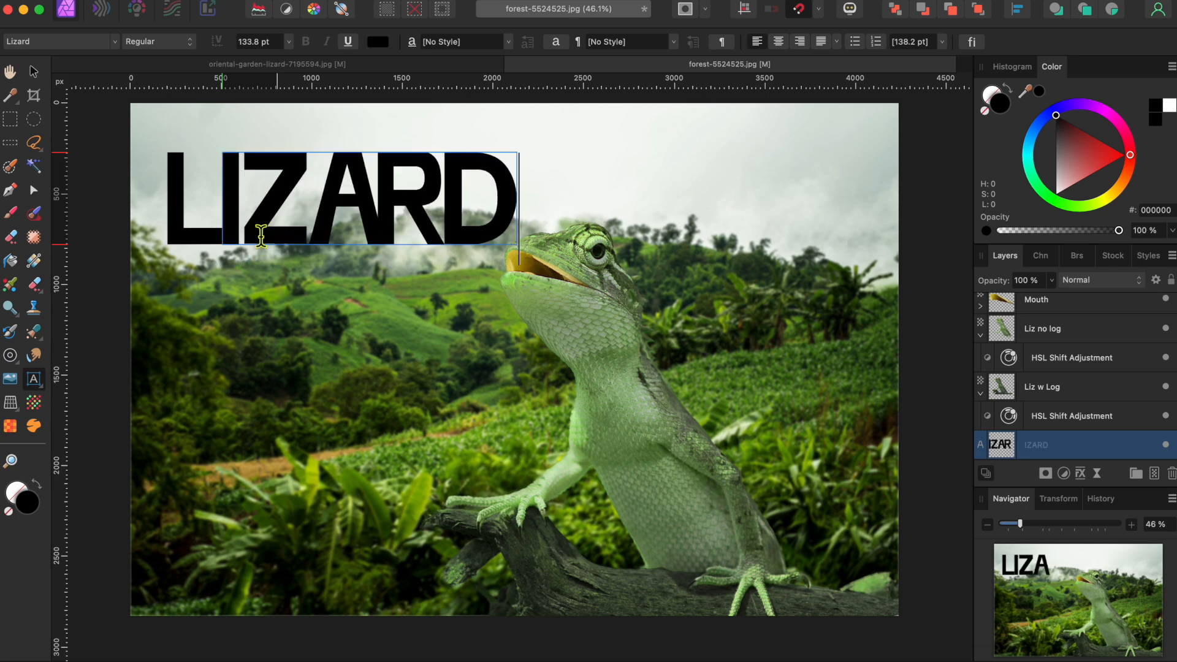
{"action": "type", "text": " WORLD"}
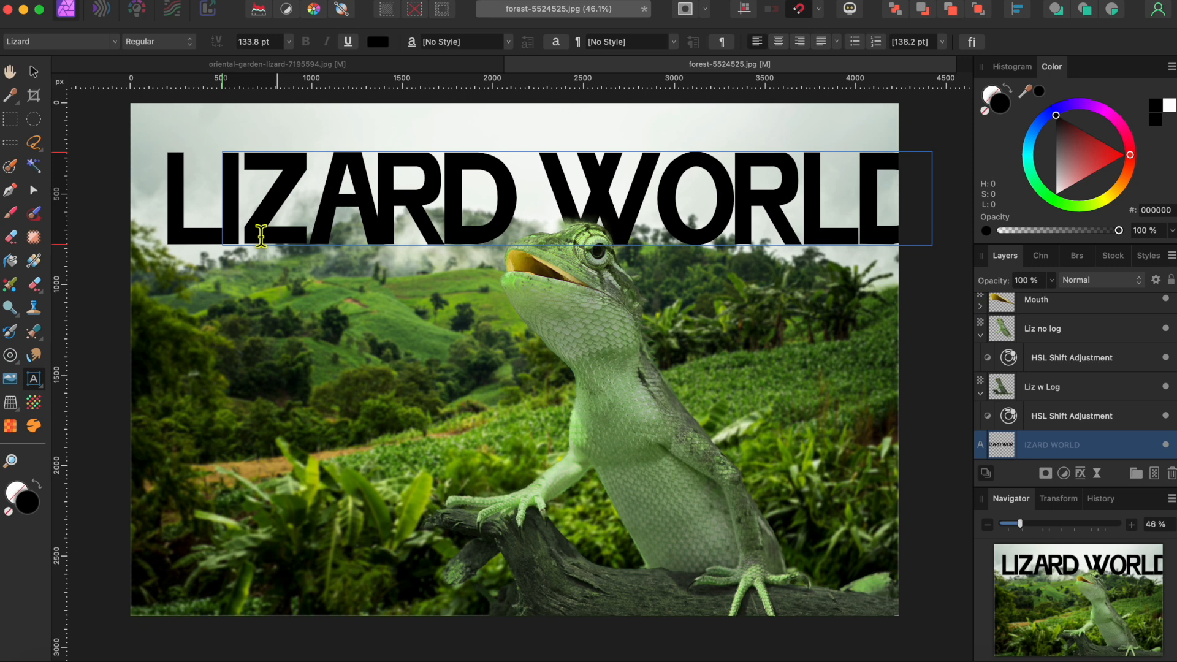
{"action": "key", "text": "Escape"}
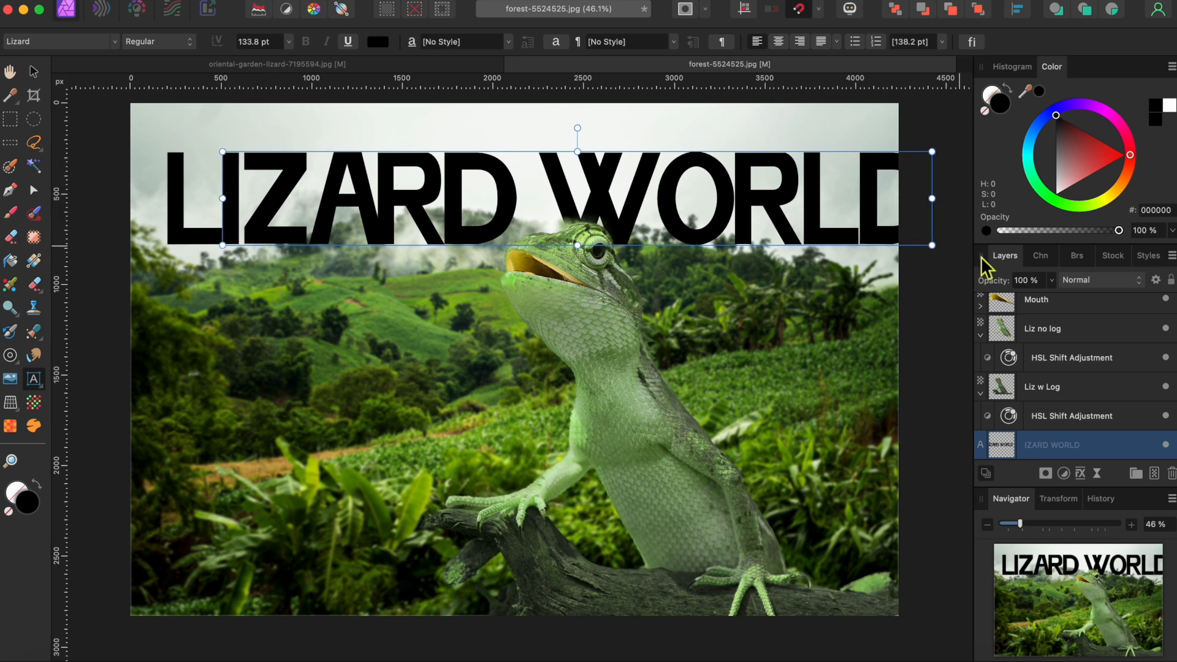
- Scale the "IZARD WORLD" text down to 105.6 pt and tuck it above the foot of the larger L, aligned along their tops
{"action": "left_click_drag", "start_coordinate": [933, 246], "coordinate": [810, 229]}
{"action": "left_click_drag", "start_coordinate": [389, 153], "coordinate": [361, 154]}
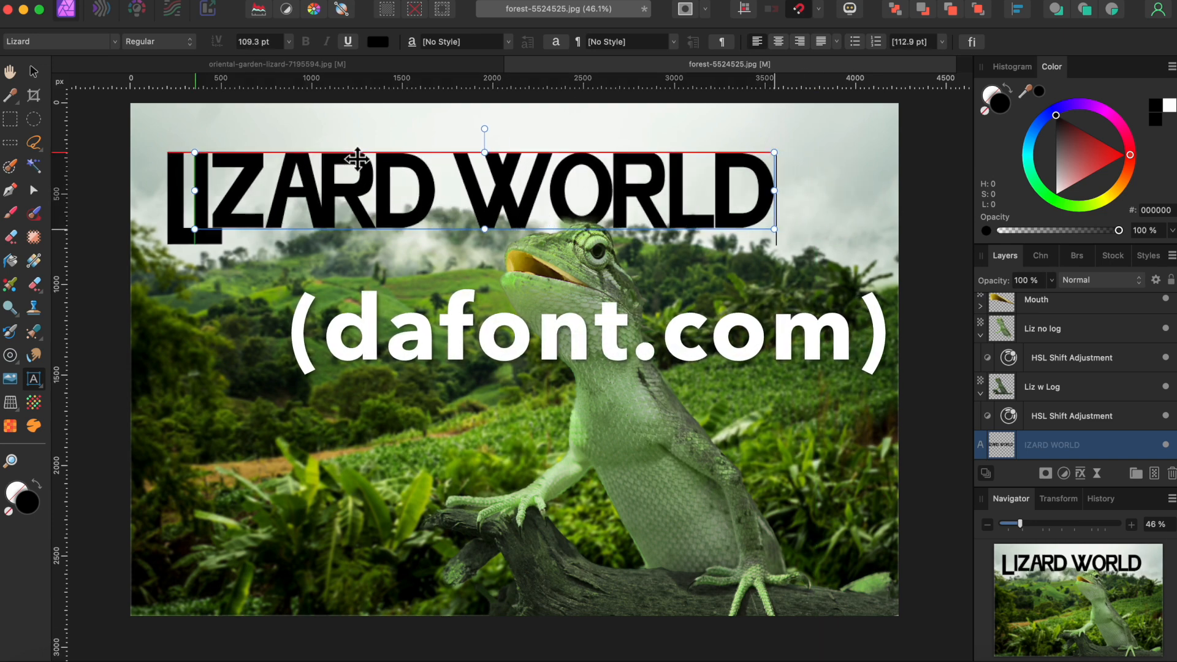
{"action": "scroll", "coordinate": [252, 213], "scroll_direction": "up", "scroll_amount": 5}
{"action": "scroll", "coordinate": [282, 204], "scroll_direction": "down", "scroll_amount": 3}
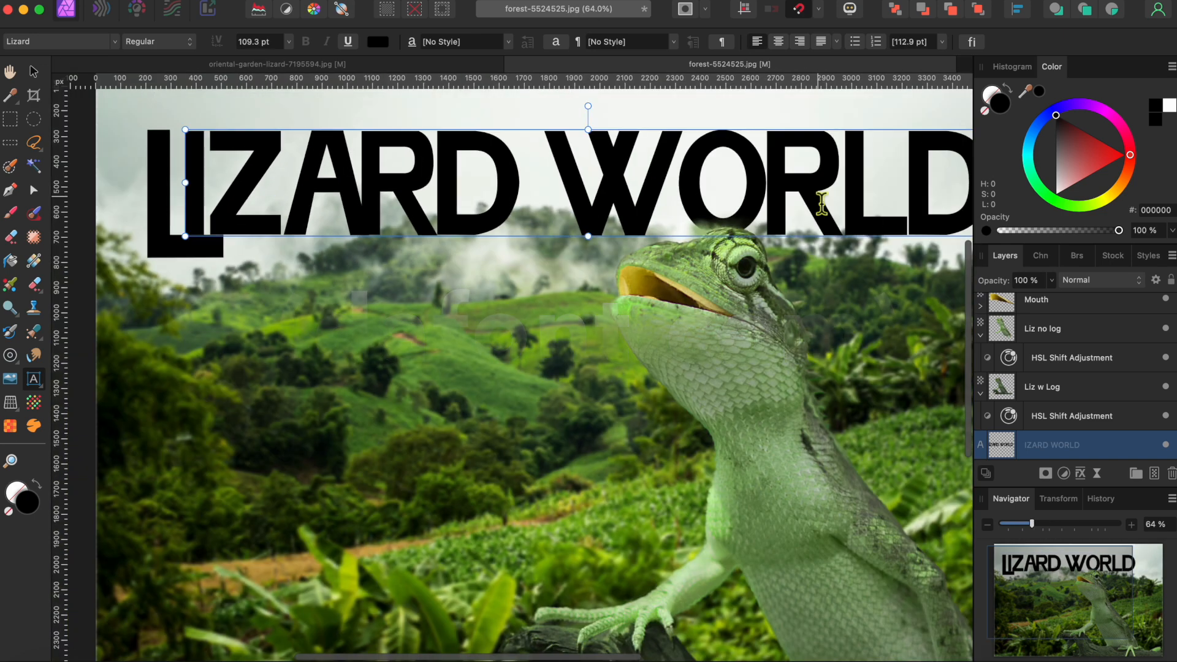
{"action": "scroll", "coordinate": [926, 257], "scroll_direction": "right", "scroll_amount": 2}
{"action": "left_click_drag", "start_coordinate": [923, 254], "coordinate": [896, 250]}
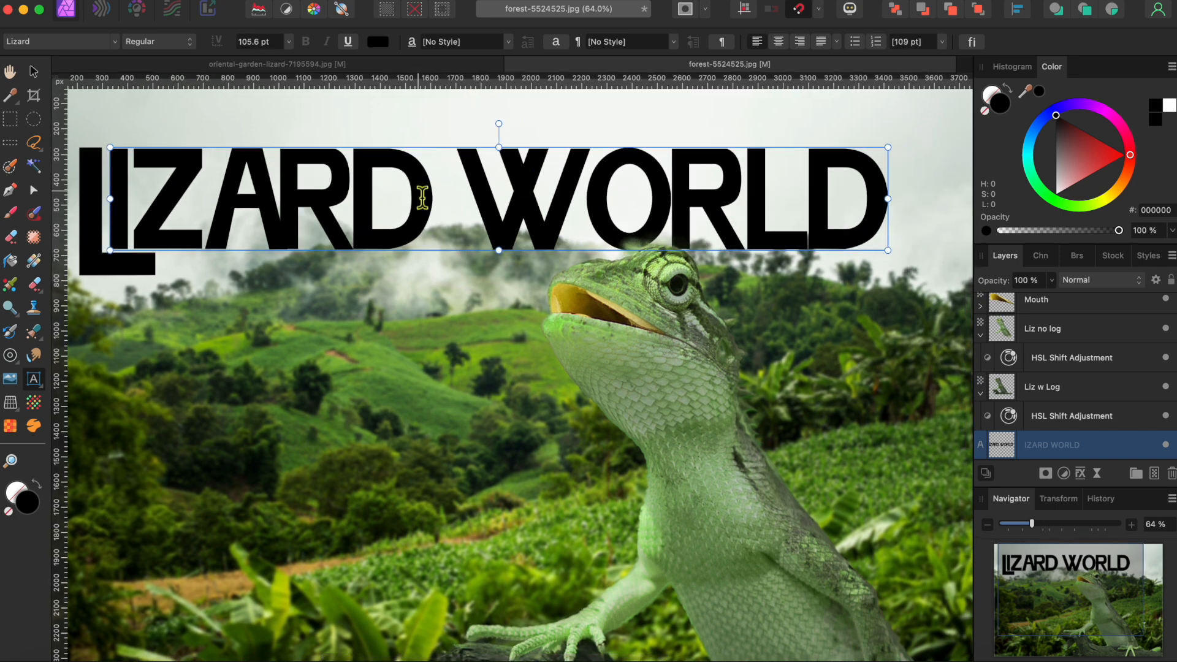
- Convert the large "L" text of the title to curves
{"action": "scroll", "coordinate": [422, 198], "scroll_direction": "left", "scroll_amount": 2}
{"action": "scroll", "coordinate": [422, 197], "scroll_direction": "down", "scroll_amount": 1}
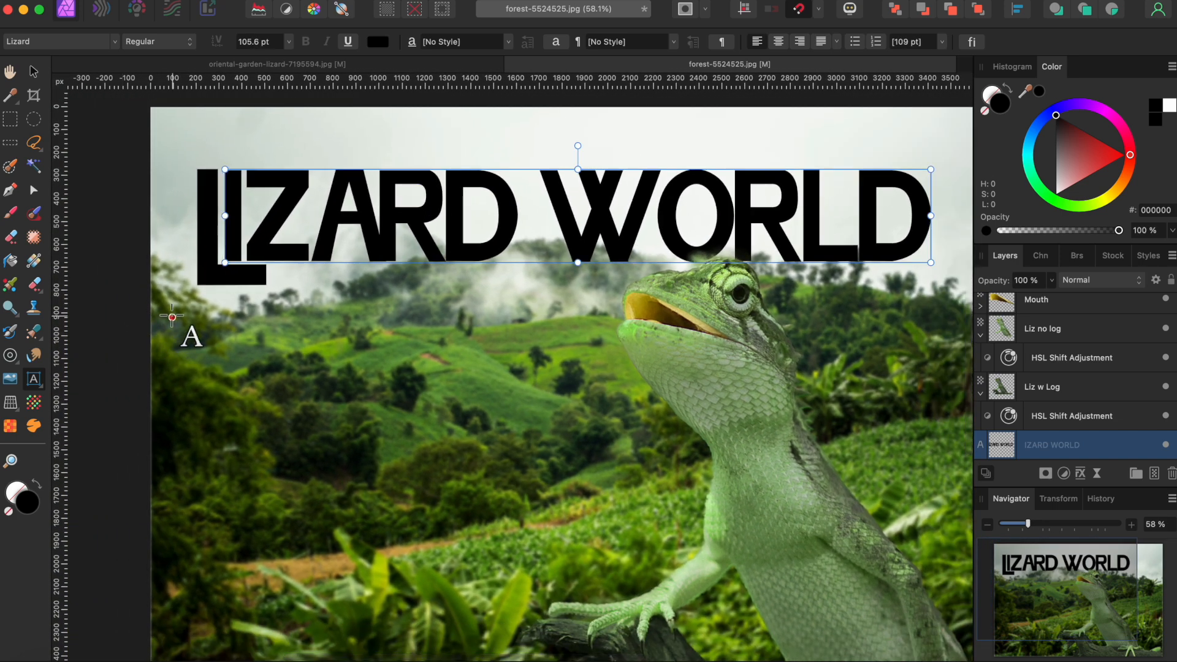
{"action": "left_click", "coordinate": [34, 72]}
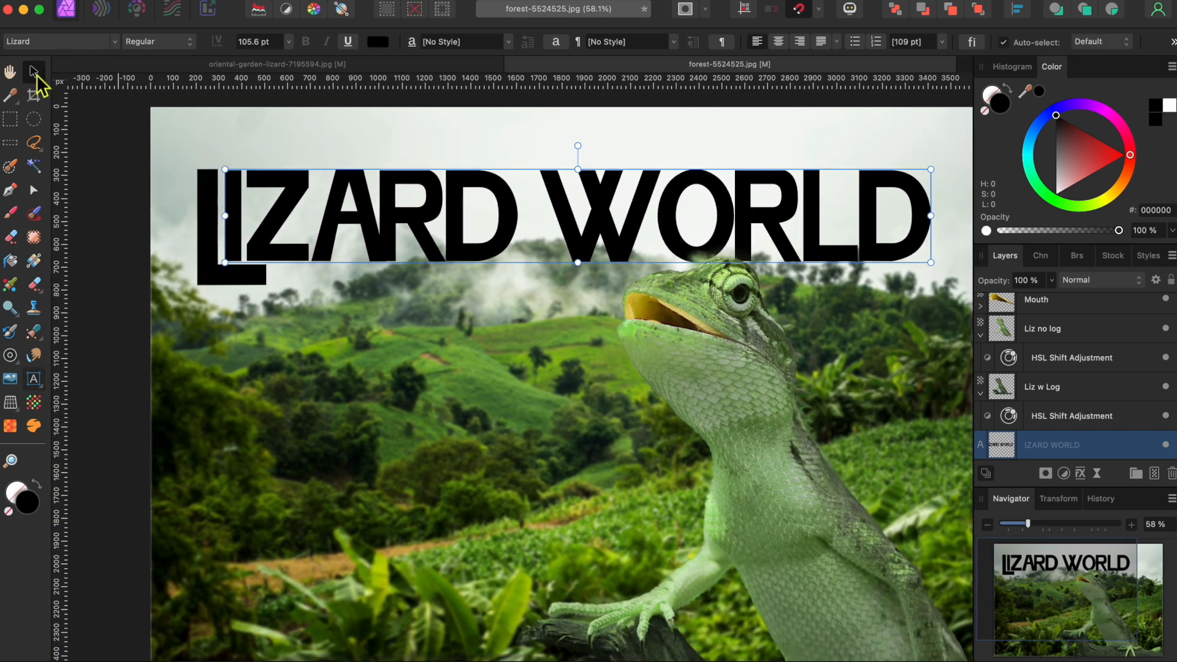
{"action": "left_click", "coordinate": [212, 245]}
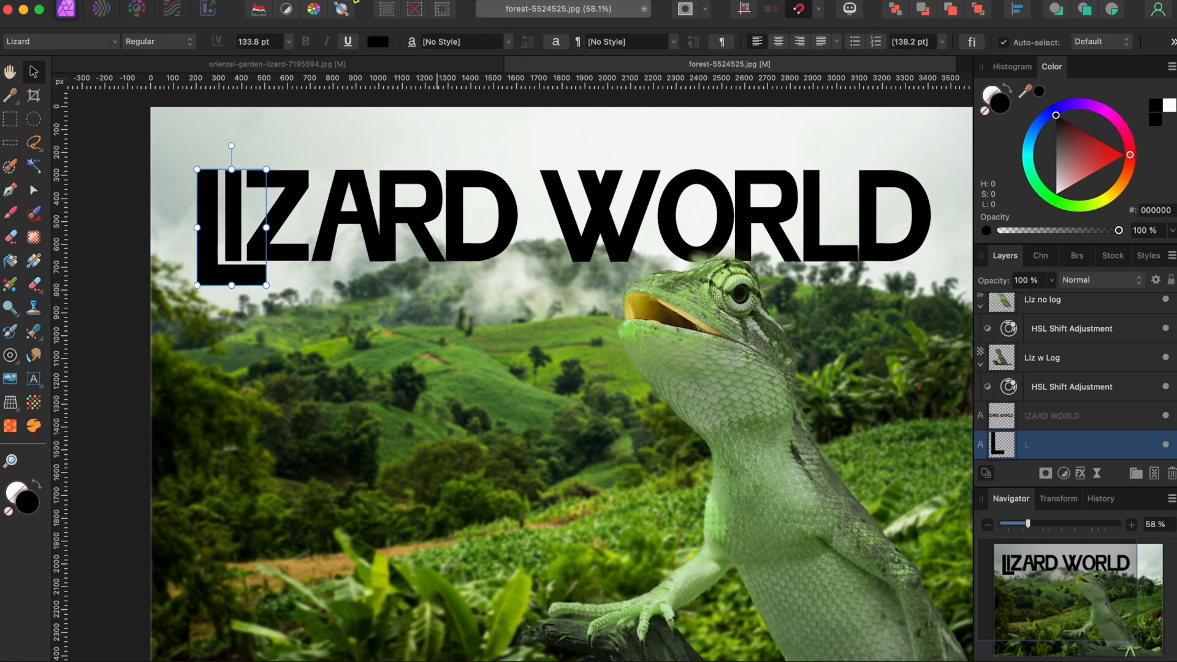
{"action": "left_click", "coordinate": [325, 0]}
{"action": "scroll", "coordinate": [421, 591], "scroll_direction": "down", "scroll_amount": 4}
{"action": "scroll", "coordinate": [422, 591], "scroll_direction": "down", "scroll_amount": 1}
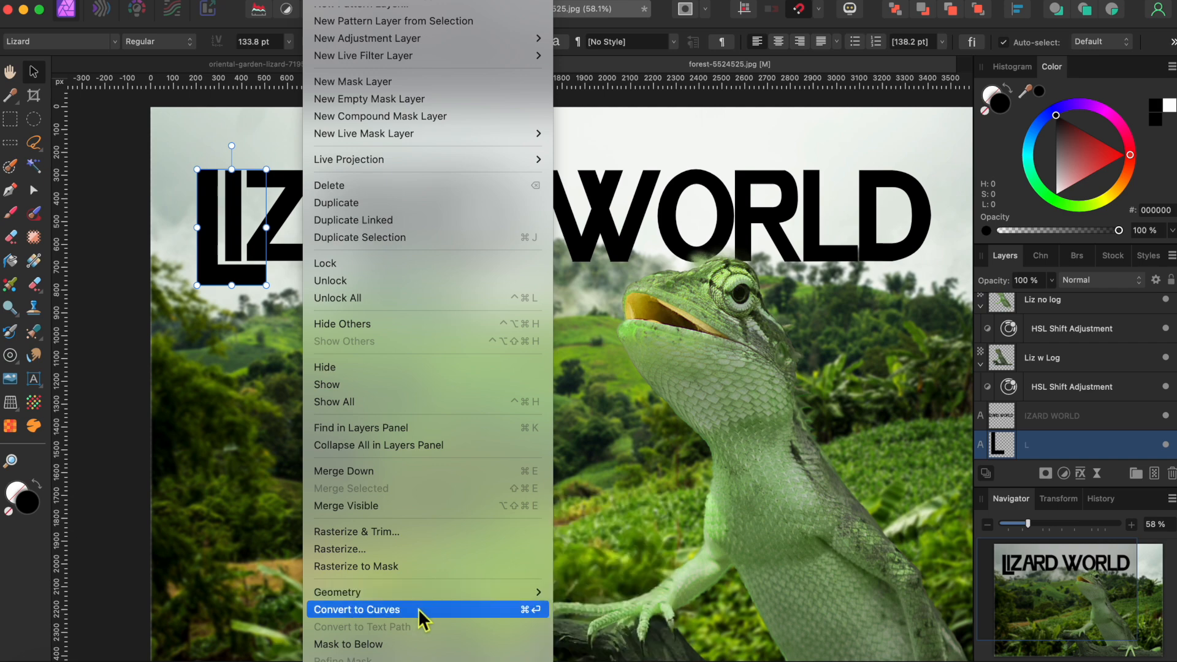
{"action": "left_click", "coordinate": [419, 610]}
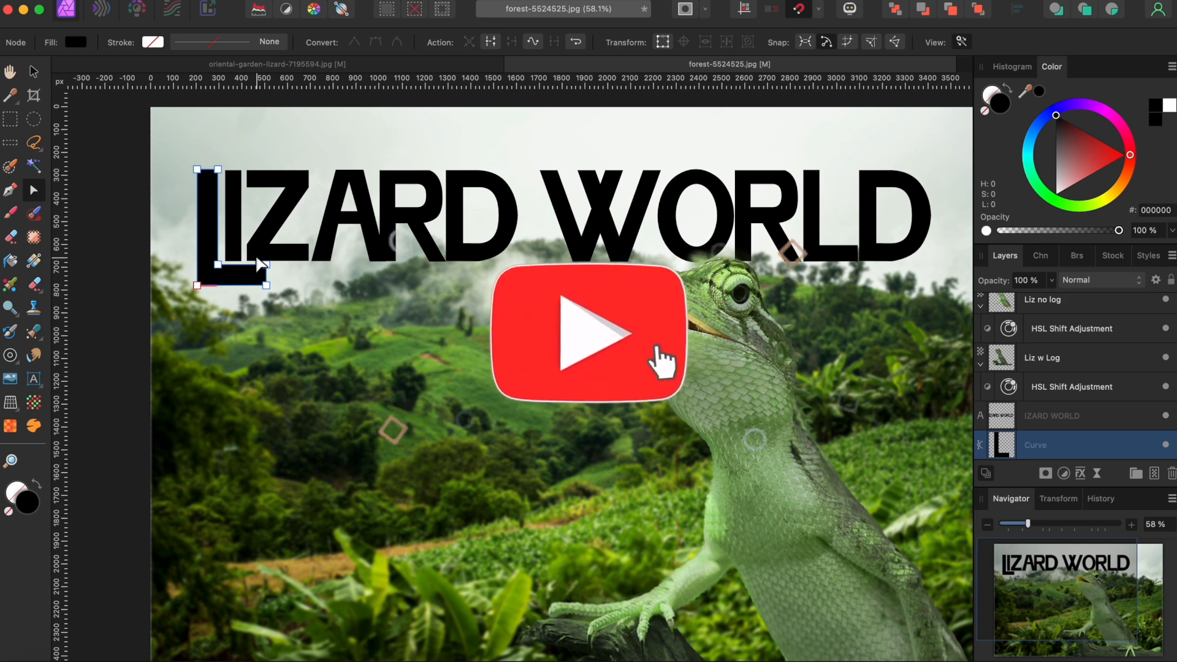
- Stretch the foot of the L curve under the whole title, ending flush with the final D's outer edge
{"action": "left_click_drag", "start_coordinate": [257, 259], "coordinate": [931, 286]}
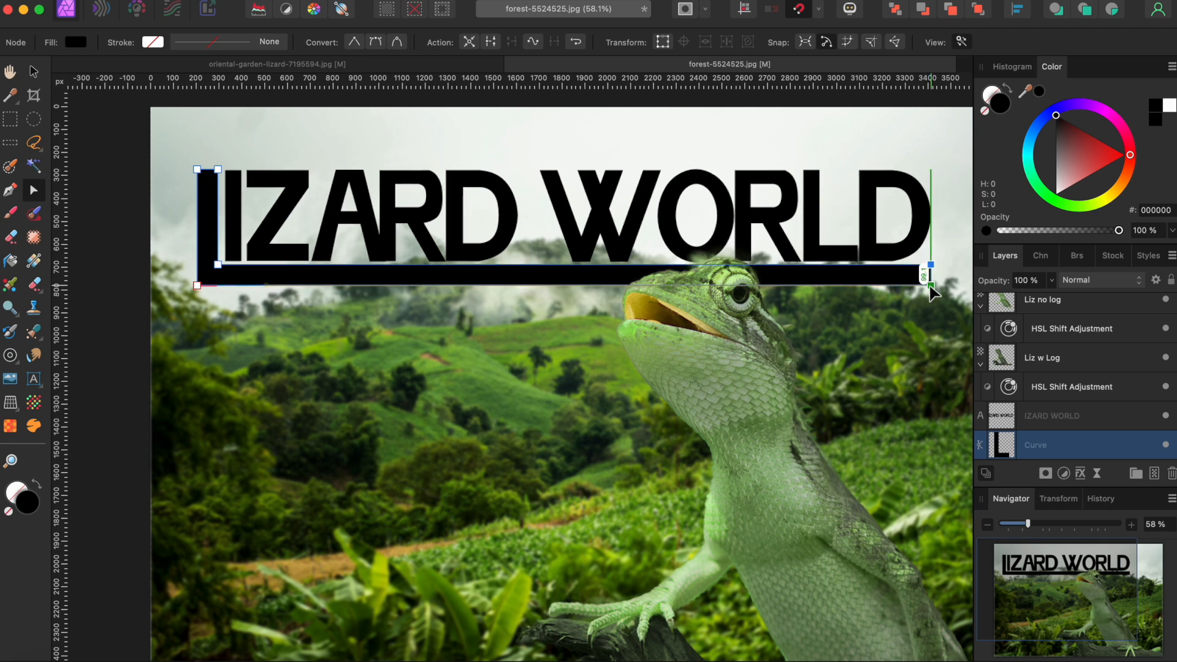
{"action": "scroll", "coordinate": [794, 594], "scroll_direction": "down", "scroll_amount": 1}
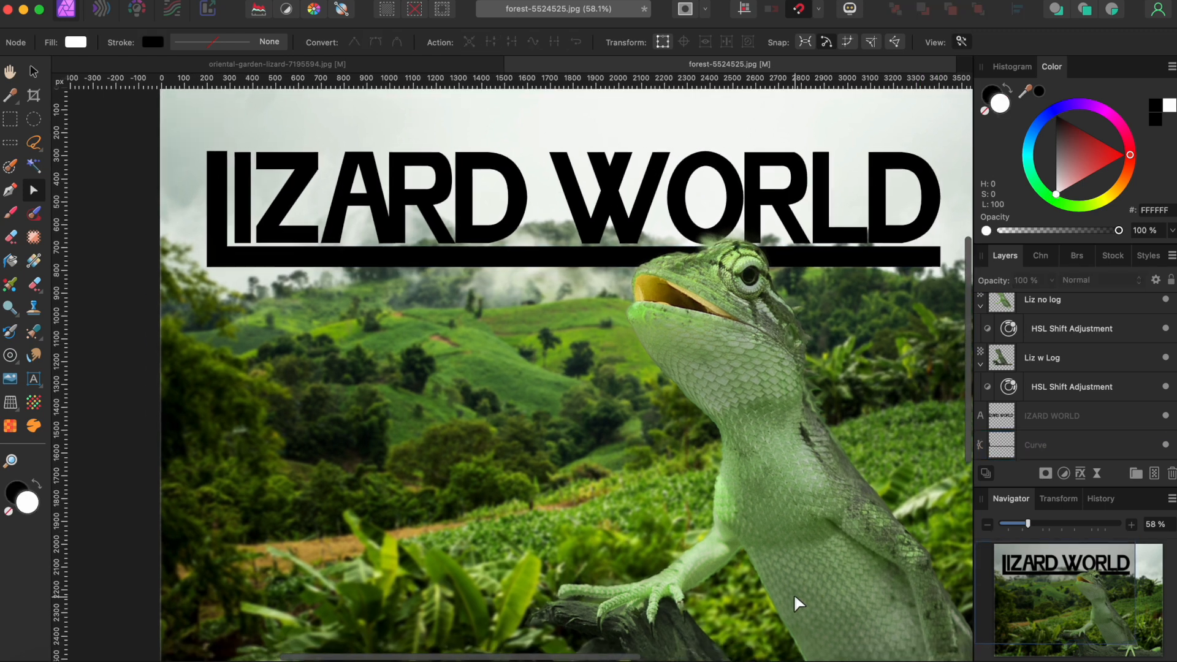
{"action": "scroll", "coordinate": [793, 594], "scroll_direction": "down", "scroll_amount": 3}
{"action": "scroll", "coordinate": [670, 517], "scroll_direction": "right", "scroll_amount": 3}
{"action": "scroll", "coordinate": [670, 517], "scroll_direction": "down", "scroll_amount": 2}
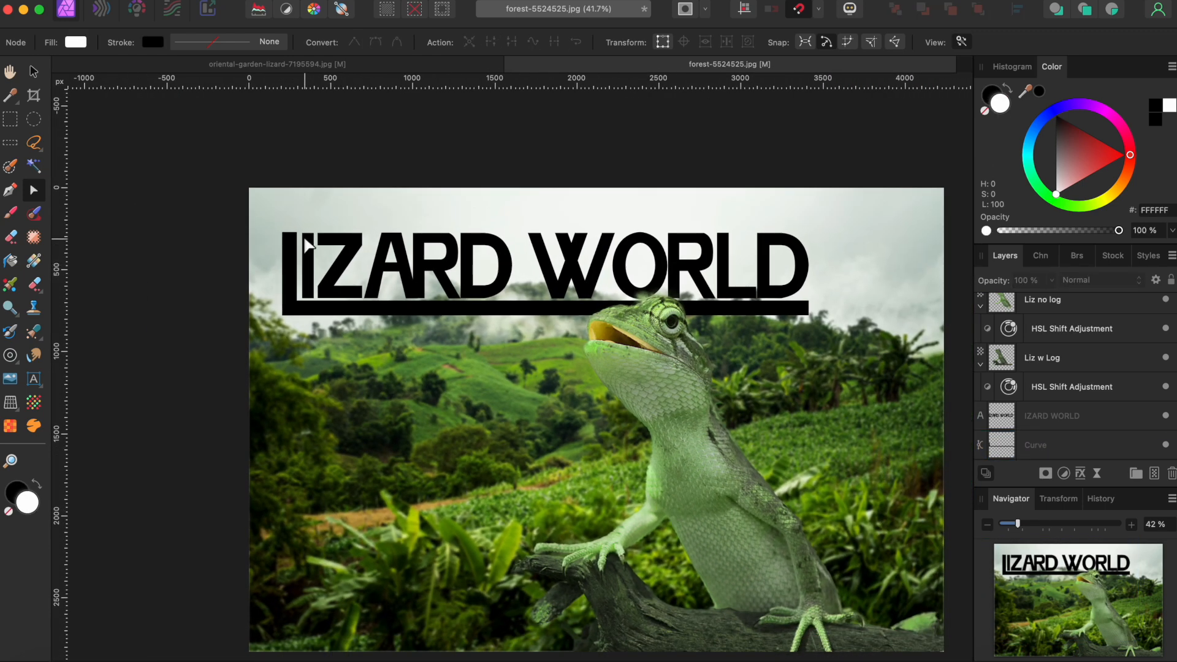
- Try grouping the extended L curve with the "IZARD WORLD" text
{"action": "left_click", "coordinate": [292, 265]}
{"action": "left_click", "coordinate": [354, 269], "text": "shift"}
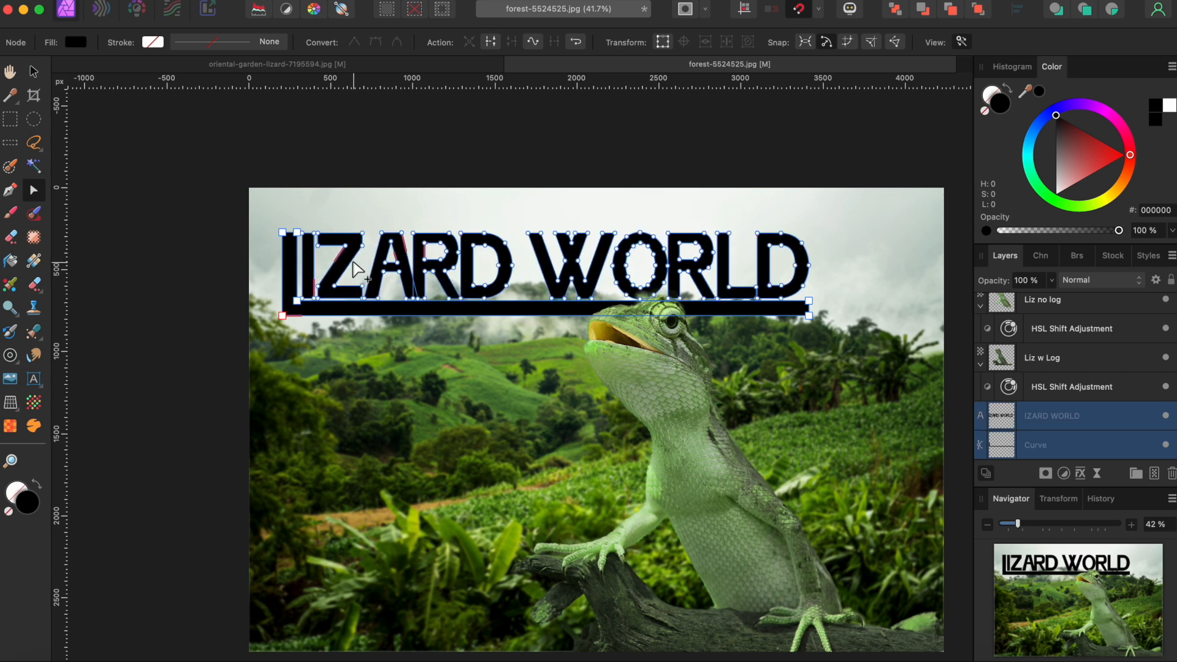
{"action": "right_click", "coordinate": [1051, 421]}
{"action": "left_click", "coordinate": [1038, 648]}
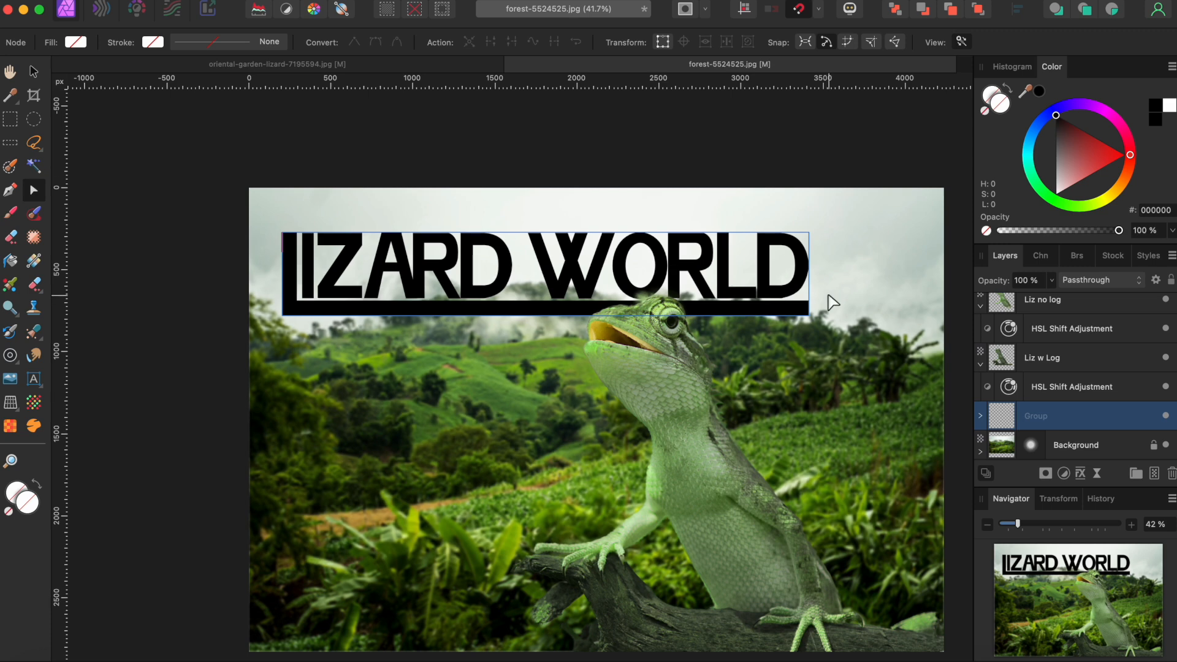
{"action": "left_click", "coordinate": [794, 263]}
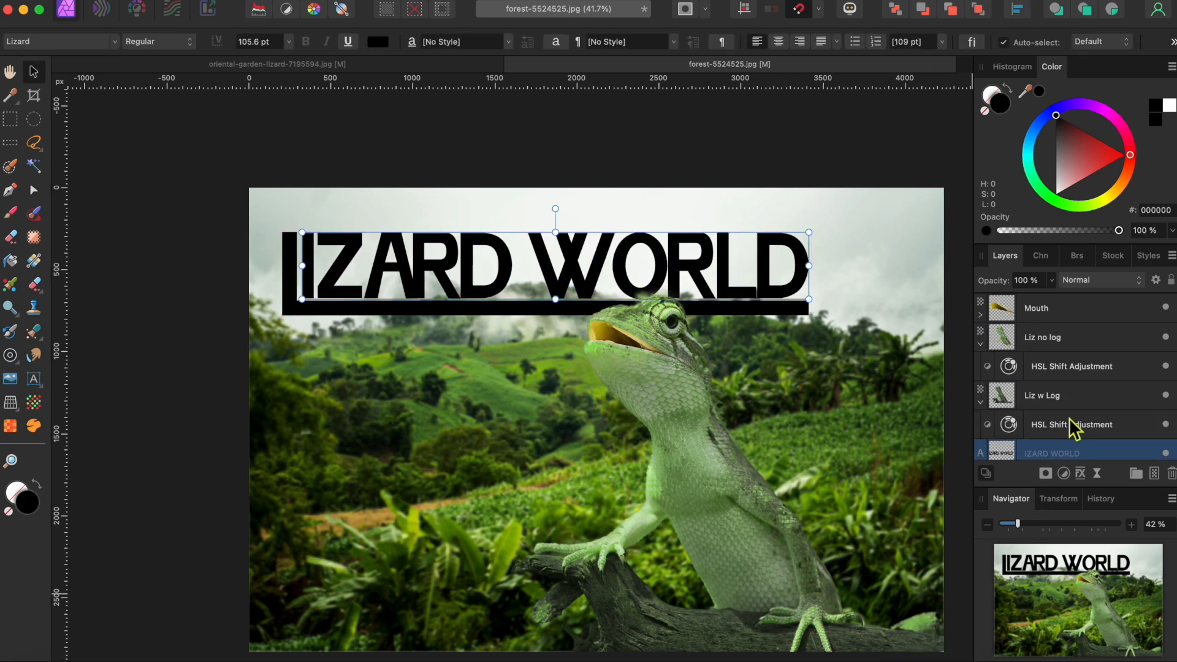
- Group the Mouth, Liz no log, Liz w Log and Background layers, and hide that group
{"action": "left_click", "coordinate": [1110, 308]}
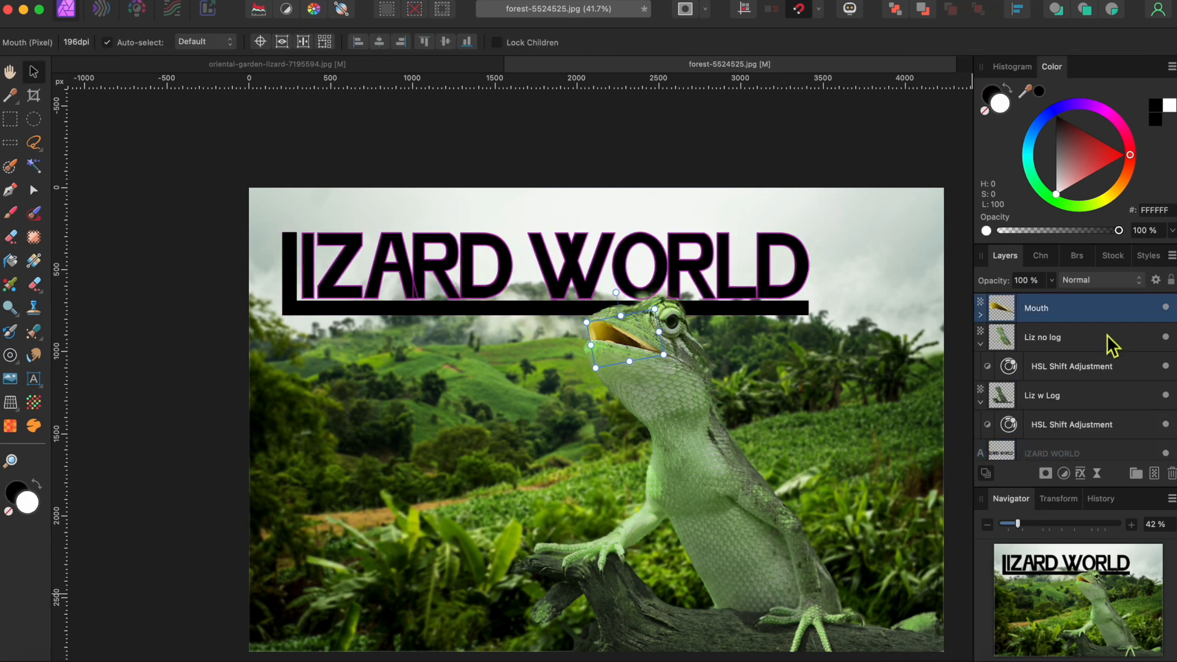
{"action": "left_click", "coordinate": [1093, 390], "text": "shift"}
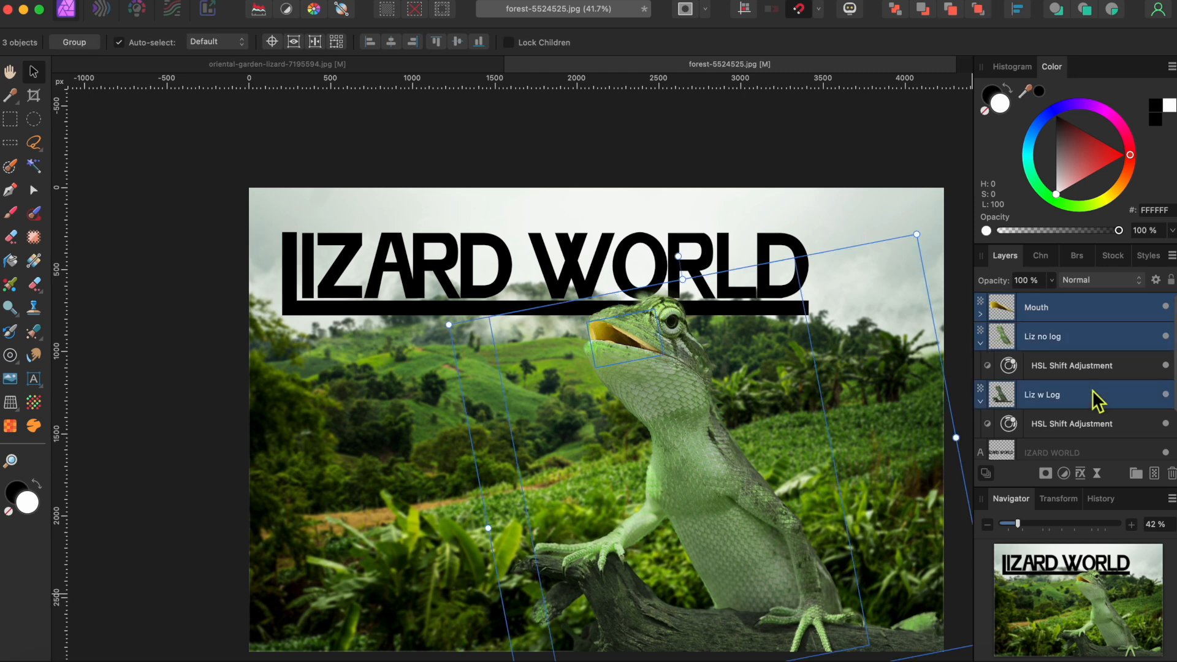
{"action": "scroll", "coordinate": [1092, 389], "scroll_direction": "down", "scroll_amount": 4}
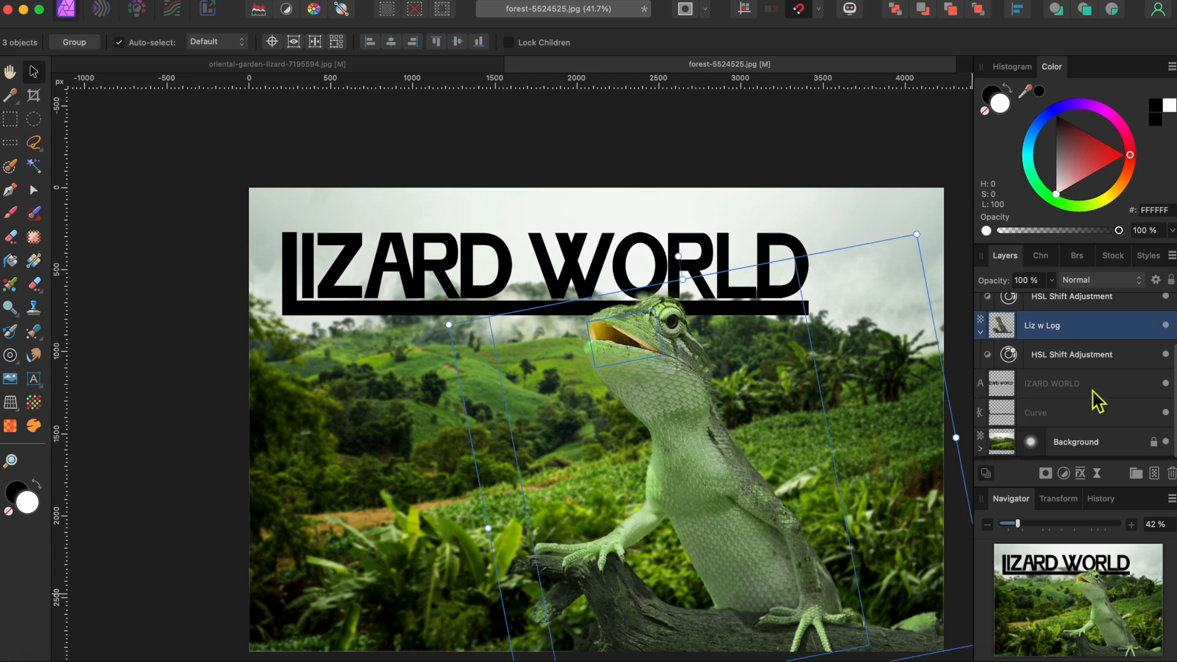
{"action": "left_click", "coordinate": [1113, 446], "text": "super"}
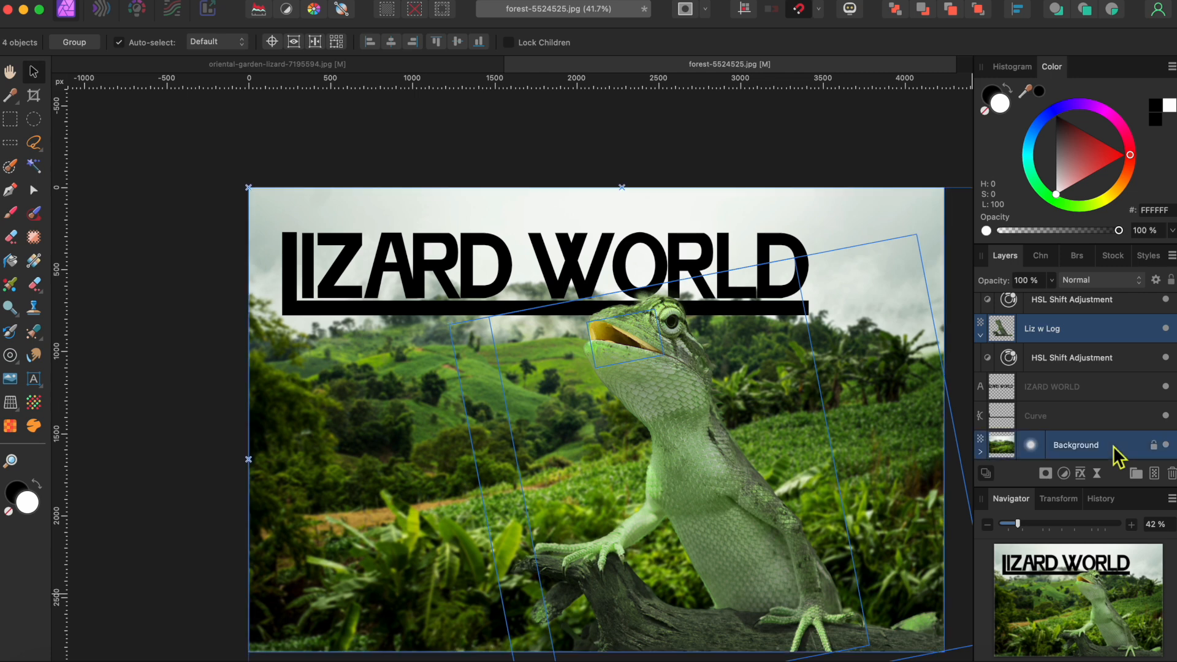
{"action": "scroll", "coordinate": [1115, 430], "scroll_direction": "up", "scroll_amount": 4}
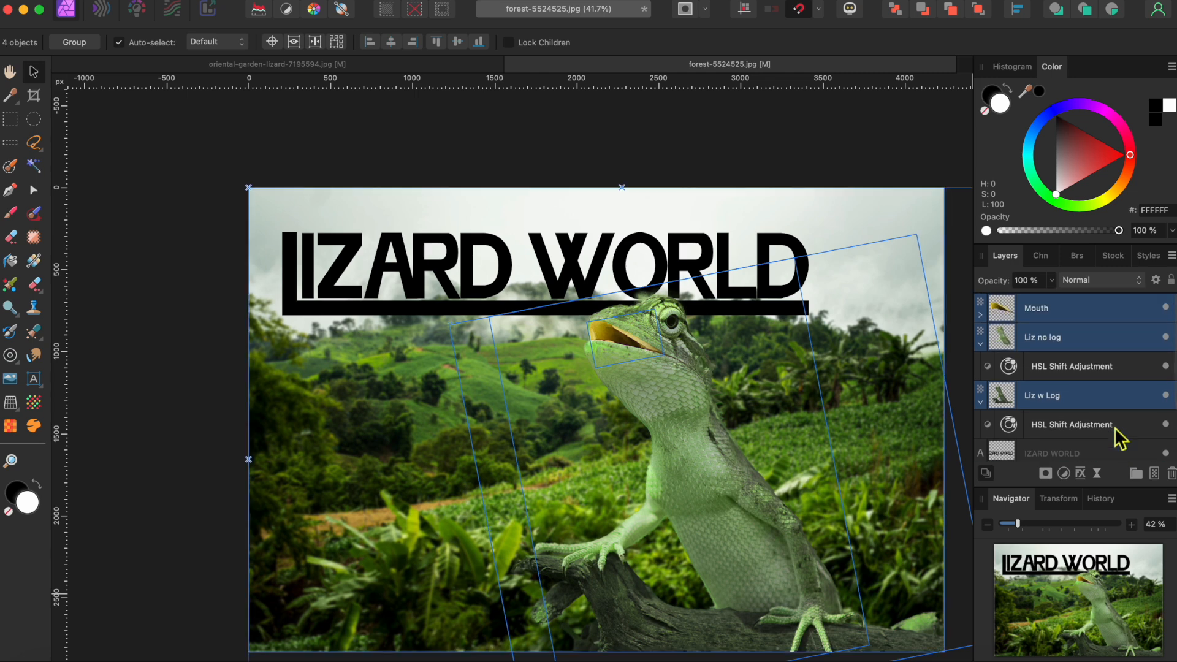
{"action": "scroll", "coordinate": [1114, 430], "scroll_direction": "down", "scroll_amount": 4}
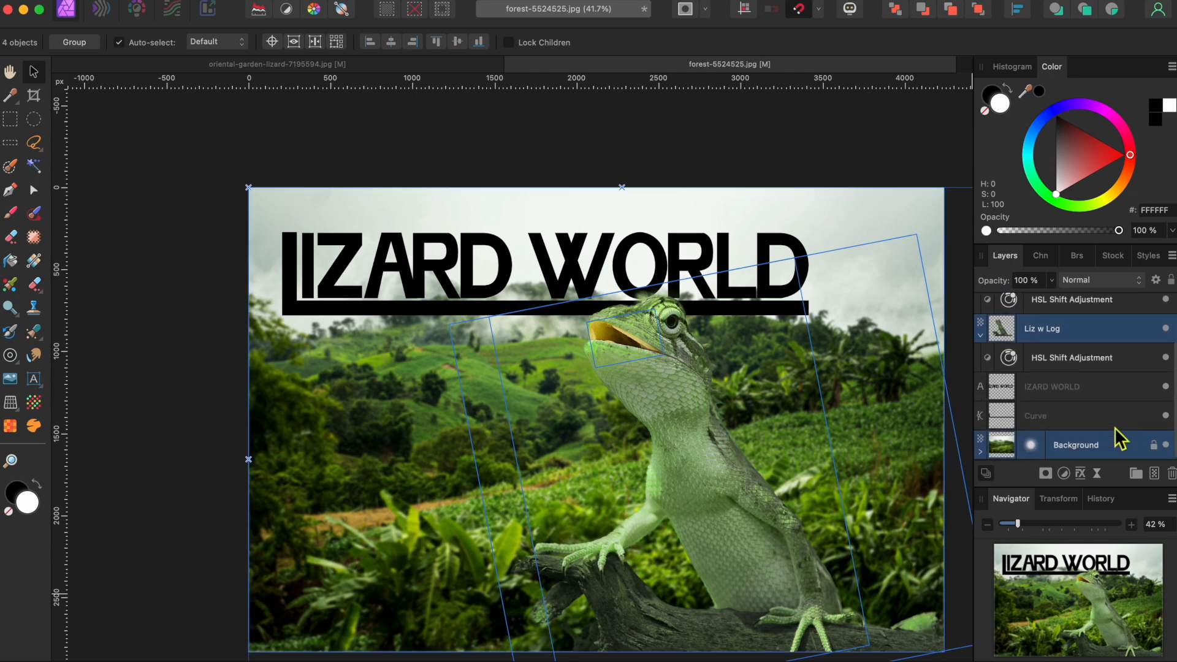
{"action": "left_click", "coordinate": [1136, 474]}
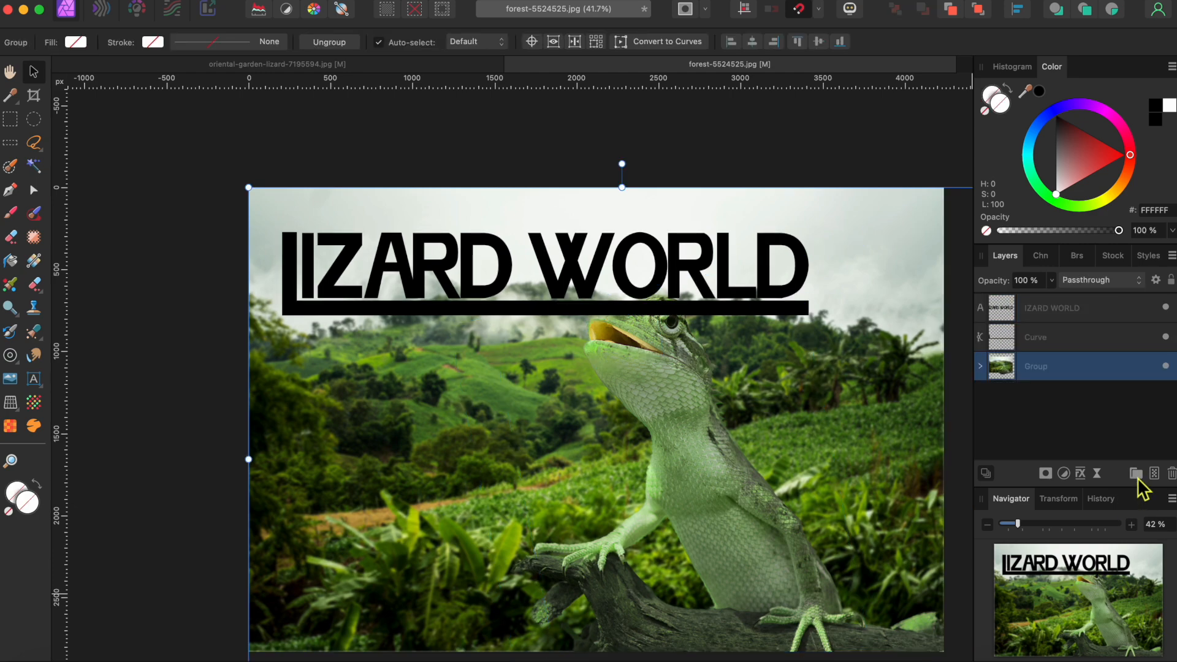
{"action": "left_click", "coordinate": [1166, 366]}
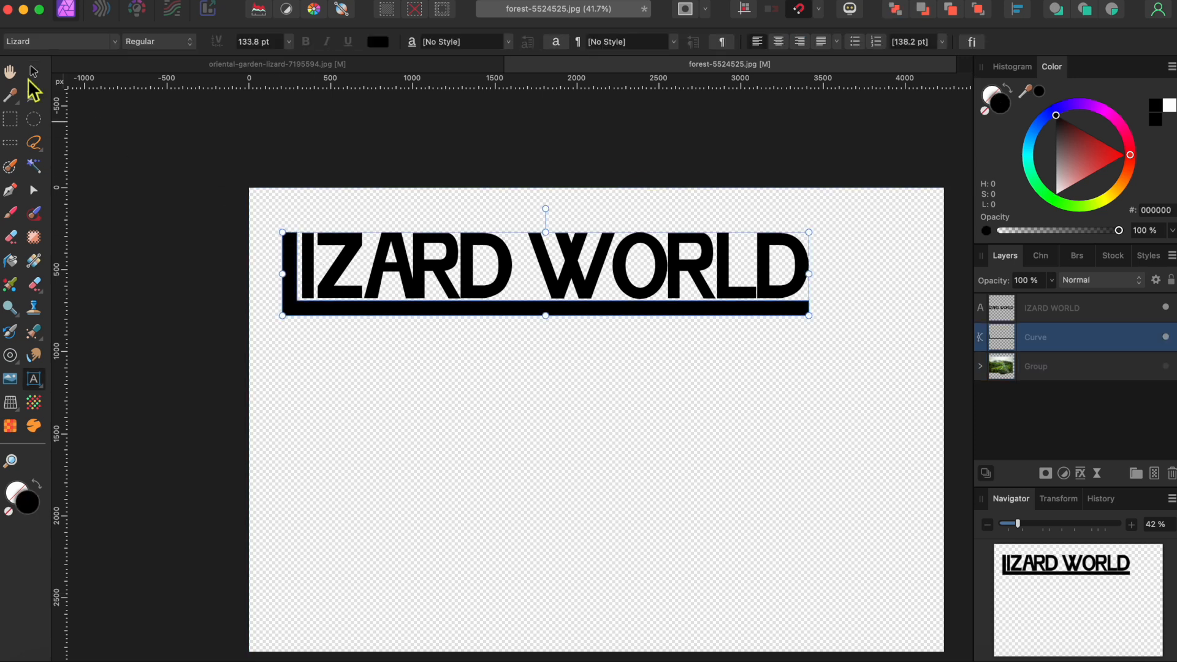
- Group the "IZARD WORLD" text with the extended L curve
{"action": "left_click", "coordinate": [32, 71]}
{"action": "left_click", "coordinate": [415, 268], "text": "shift"}
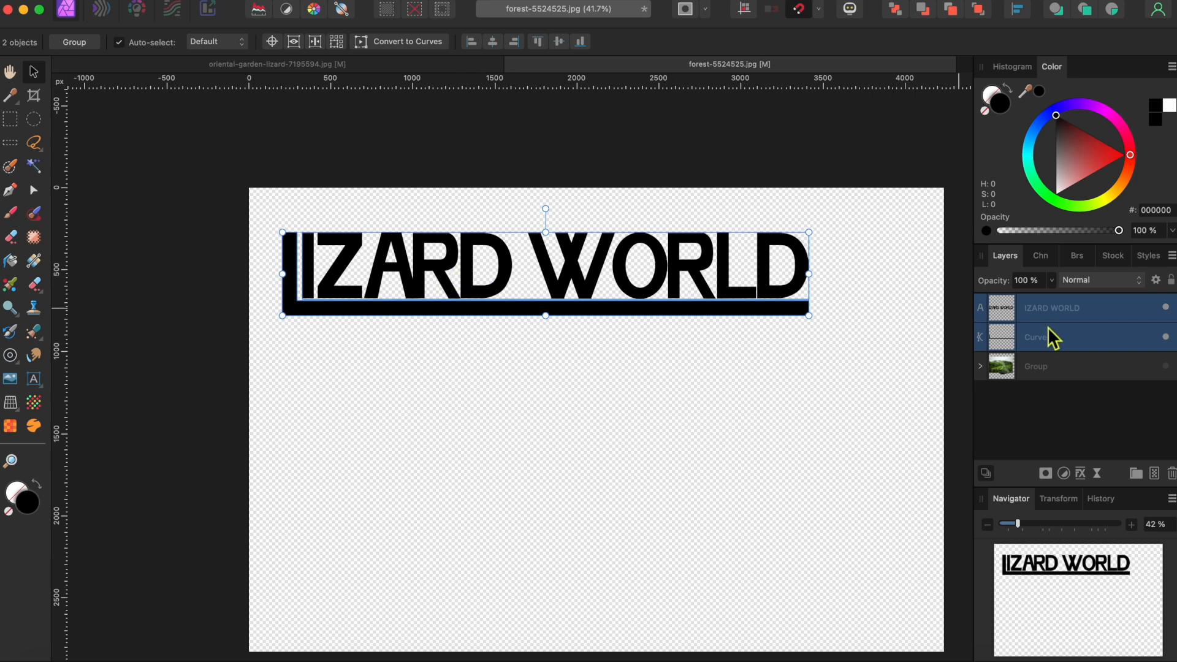
{"action": "left_click", "coordinate": [1139, 475]}
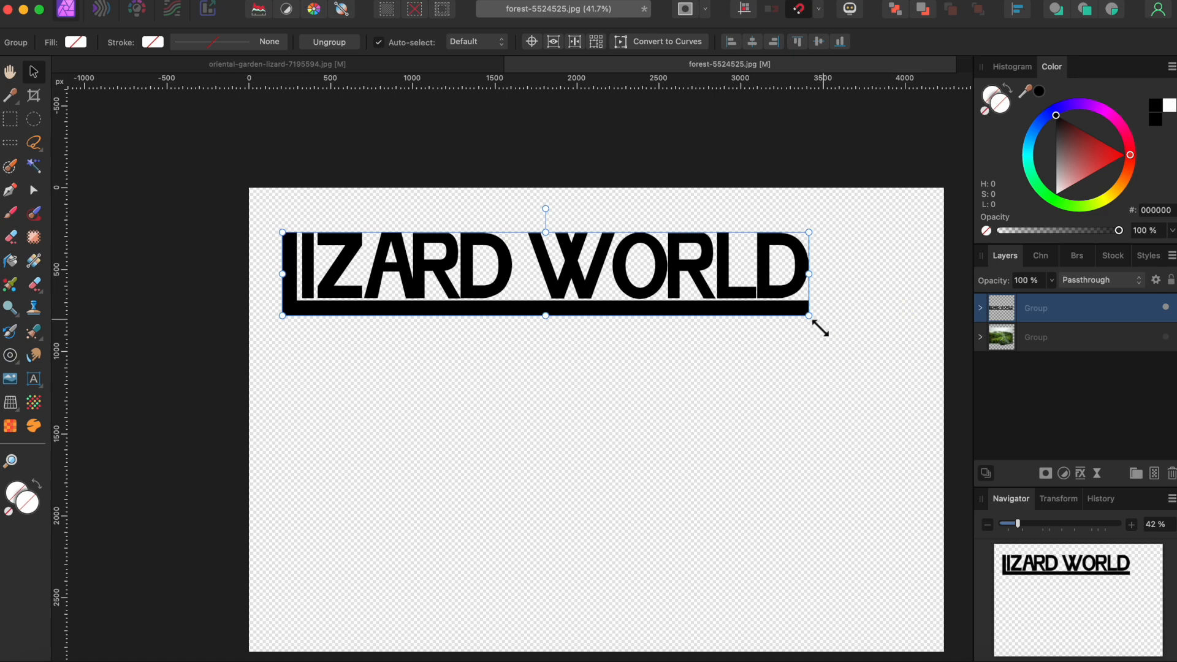
- Enlarge the title group to about 3800 px wide and stretch its height to about 730 px
{"action": "left_click_drag", "start_coordinate": [812, 321], "coordinate": [903, 376]}
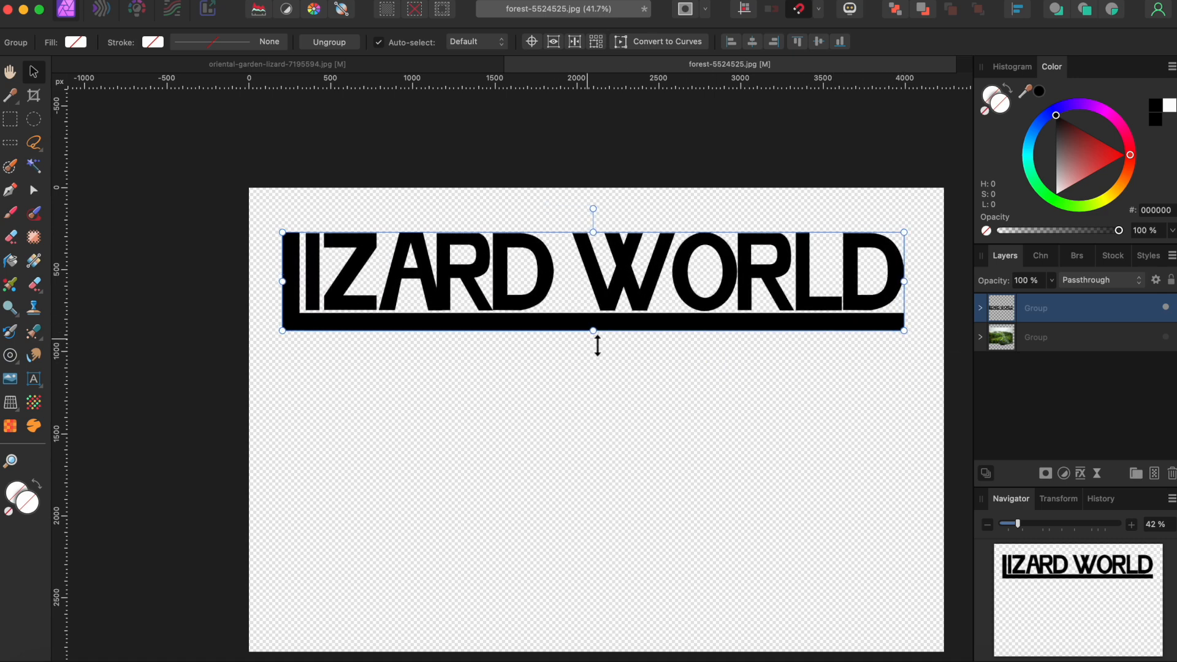
{"action": "left_click_drag", "start_coordinate": [599, 344], "coordinate": [599, 365]}
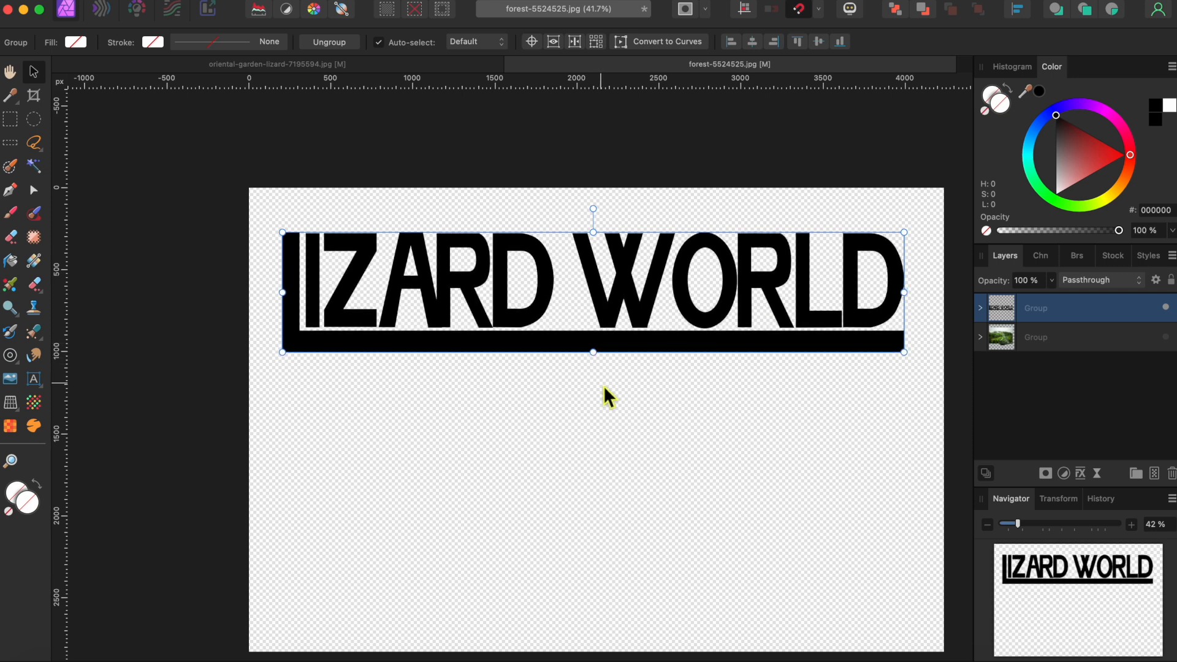
{"action": "key", "text": "super+shift+5"}
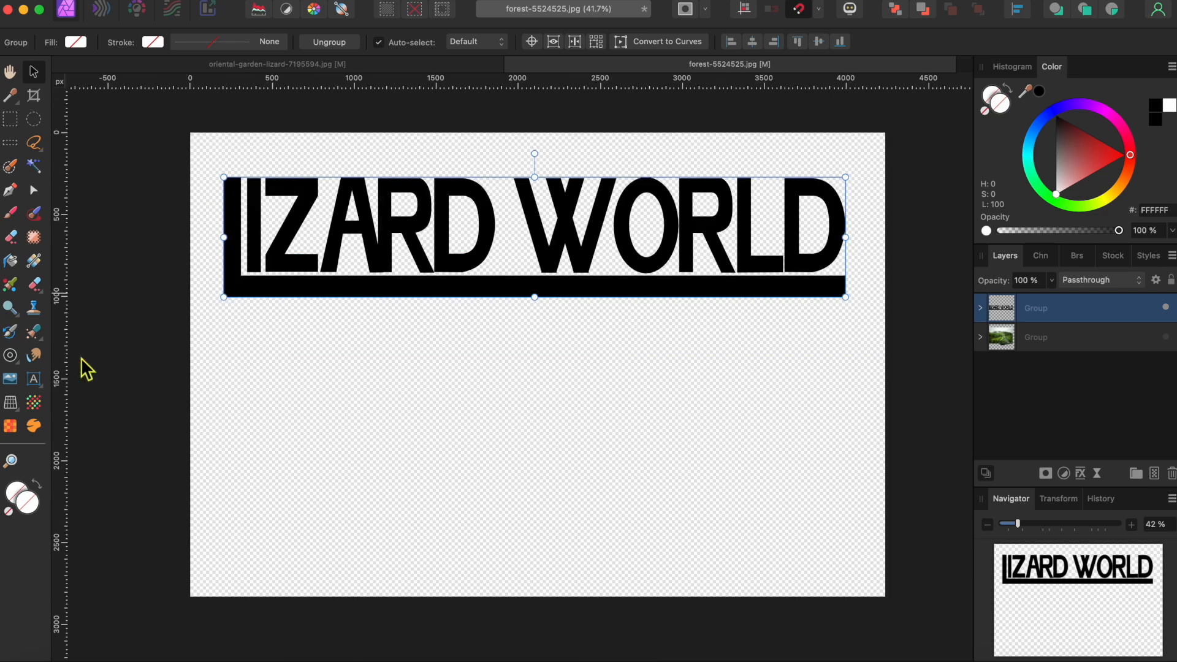
- Place roof-2805712_1920.jpg from Downloads across the canvas, starting at the canvas's upper-left corner
{"action": "left_click", "coordinate": [132, 5]}
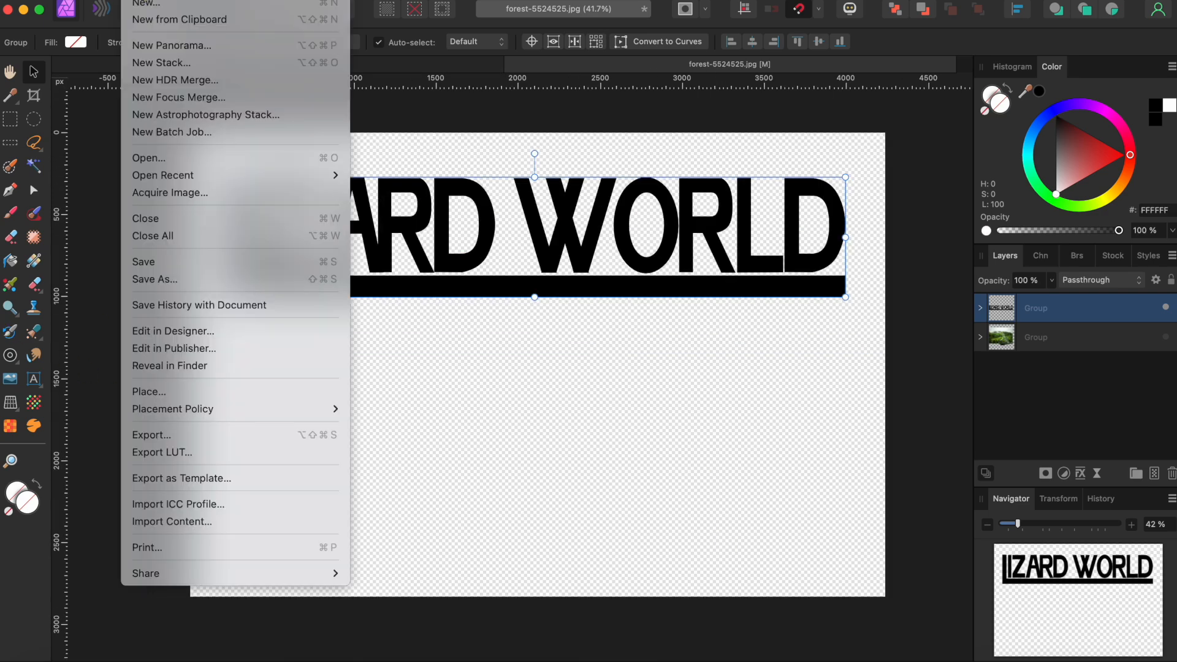
{"action": "left_click", "coordinate": [148, 393]}
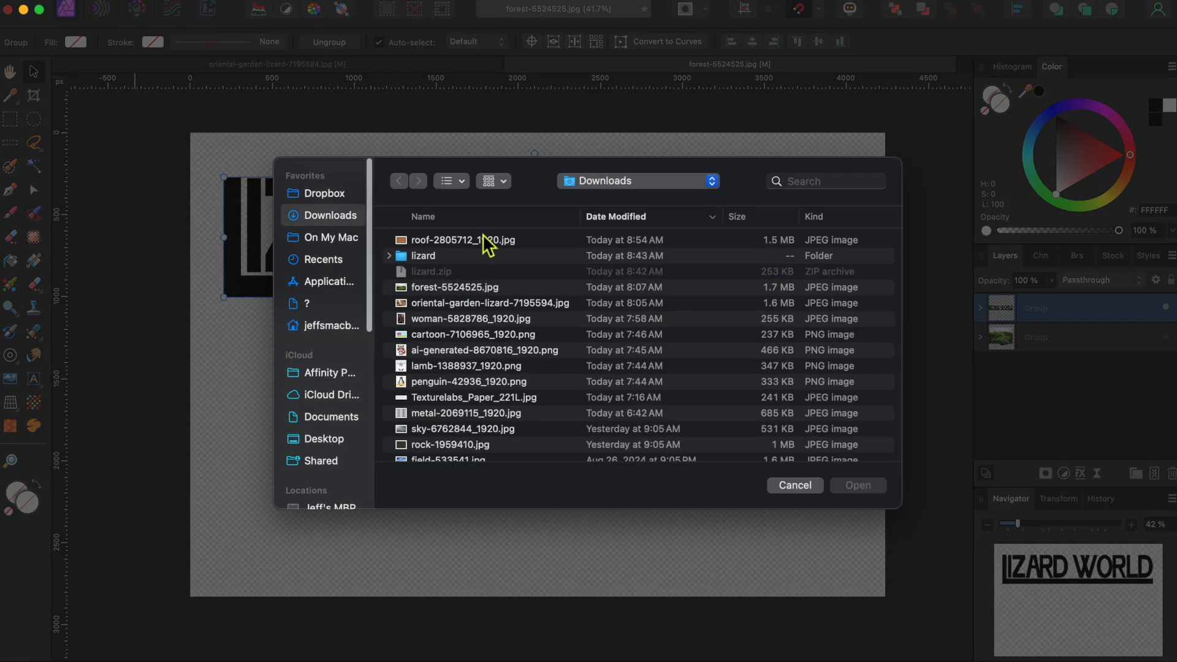
{"action": "left_click", "coordinate": [489, 240]}
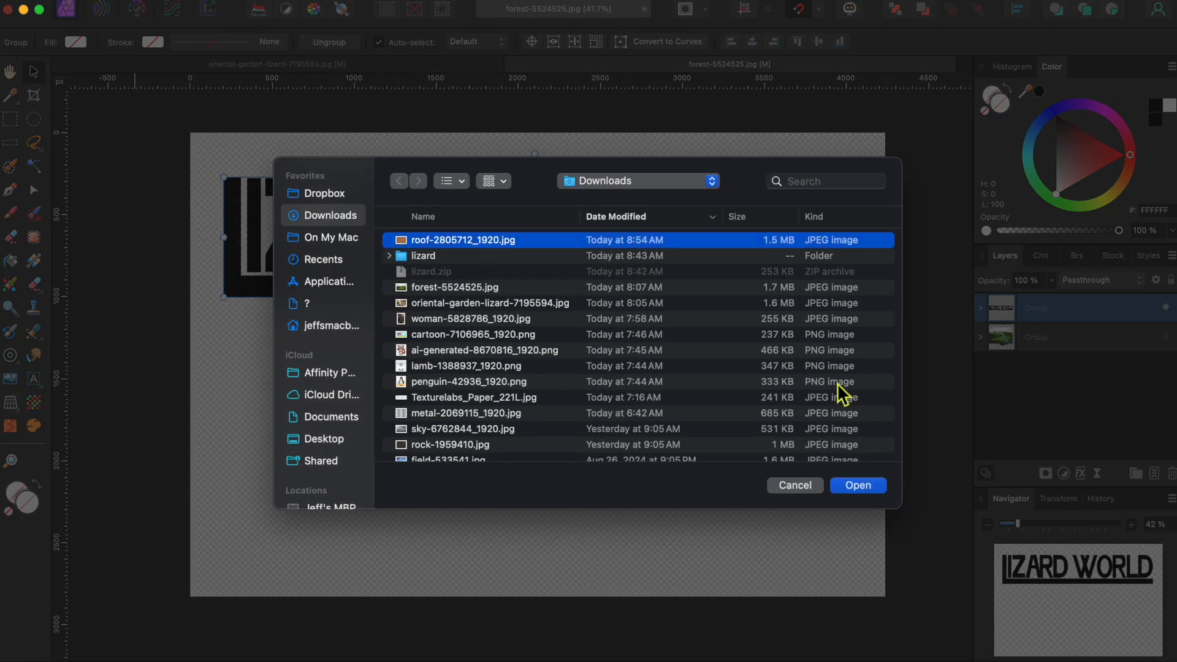
{"action": "left_click", "coordinate": [868, 486]}
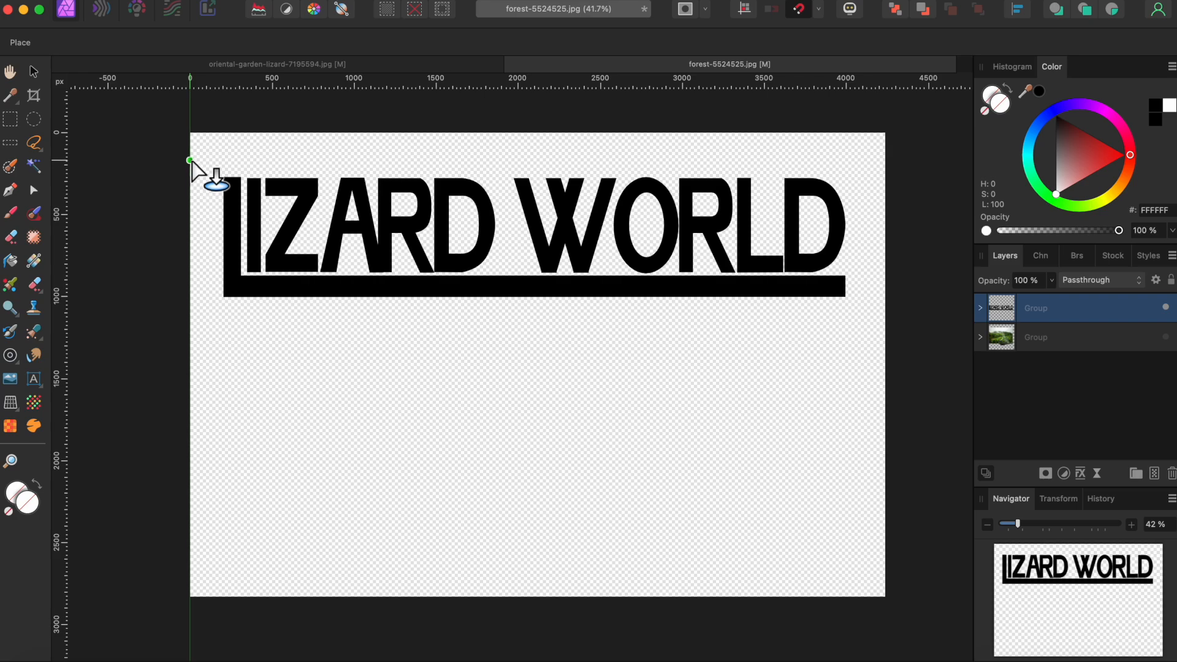
{"action": "left_click_drag", "start_coordinate": [192, 137], "coordinate": [950, 457]}
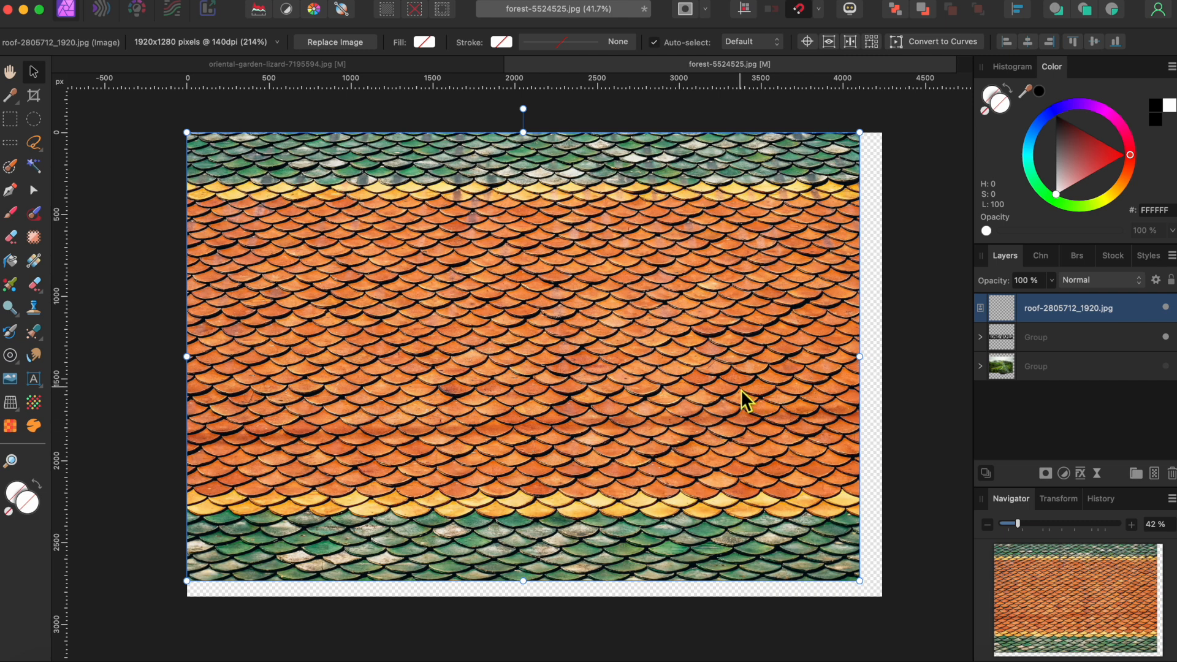
- Reposition the roof image and enlarge it to 222% so its green, yellow and orange tiles cover the title
{"action": "left_click_drag", "start_coordinate": [744, 399], "coordinate": [772, 424]}
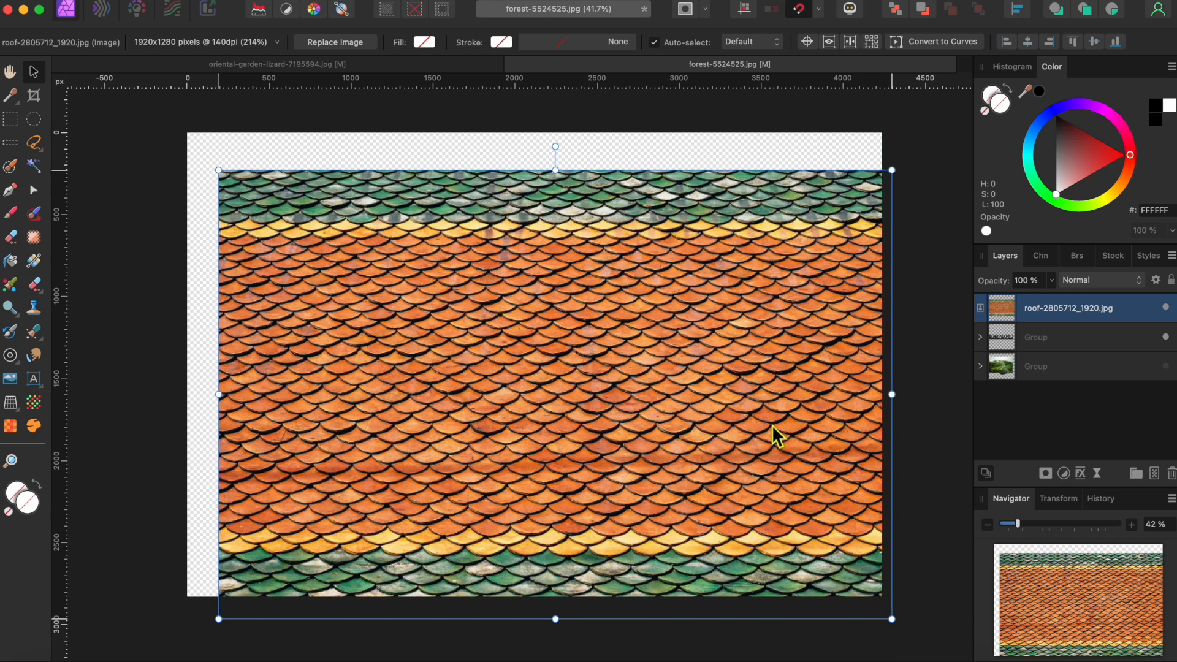
{"action": "scroll", "coordinate": [772, 424], "scroll_direction": "up", "scroll_amount": 2}
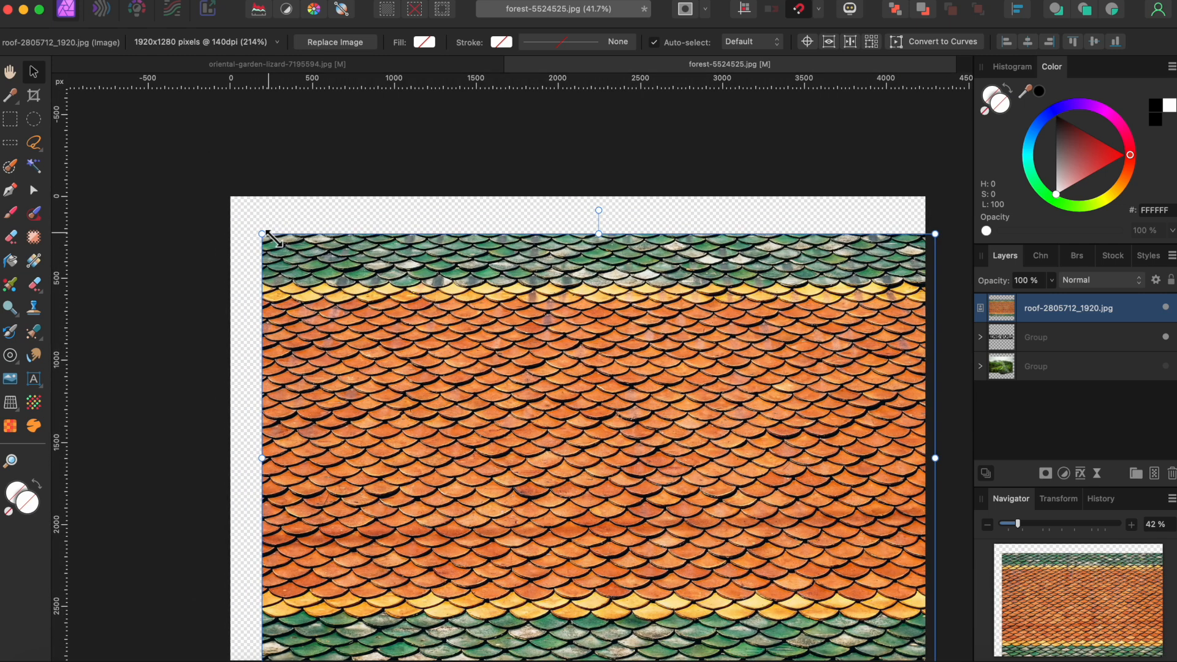
{"action": "left_click_drag", "start_coordinate": [270, 236], "coordinate": [234, 206]}
{"action": "mouse_move", "coordinate": [520, 349]}
{"action": "left_mouse_down"}
{"action": "mouse_move", "coordinate": [599, 355]}
{"action": "mouse_move", "coordinate": [524, 358]}
{"action": "left_mouse_up"}
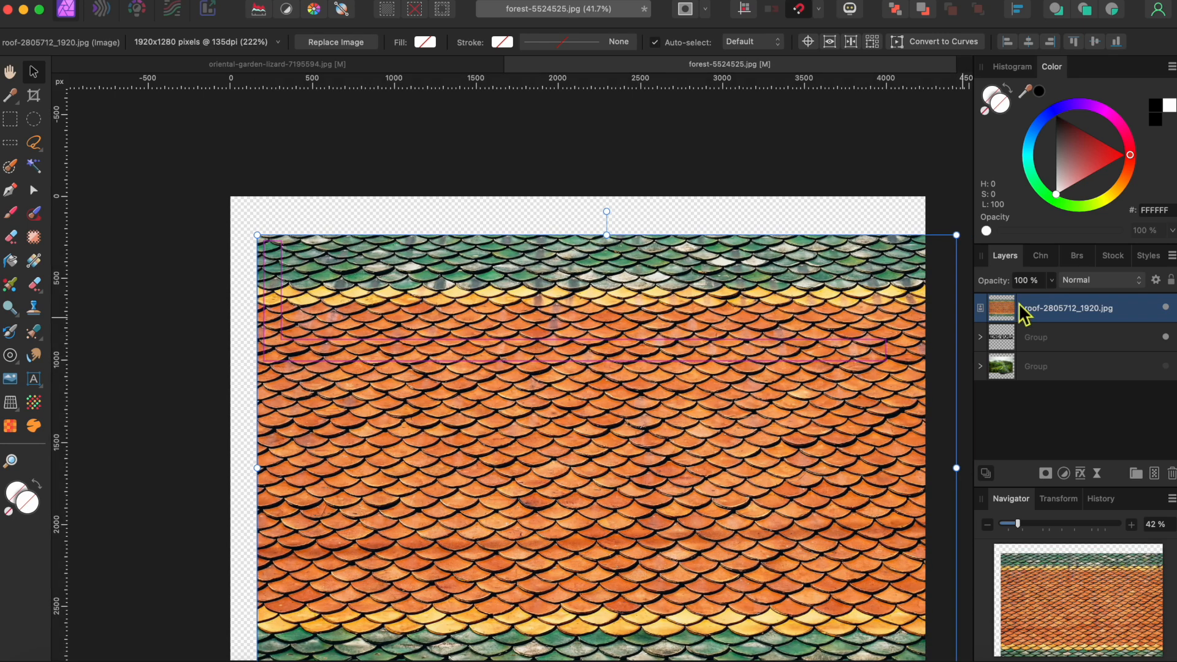
- Rasterize the title group and clip the roof image inside it so the tiles fill the letters
{"action": "left_click", "coordinate": [1050, 336]}
{"action": "right_click", "coordinate": [1050, 335]}
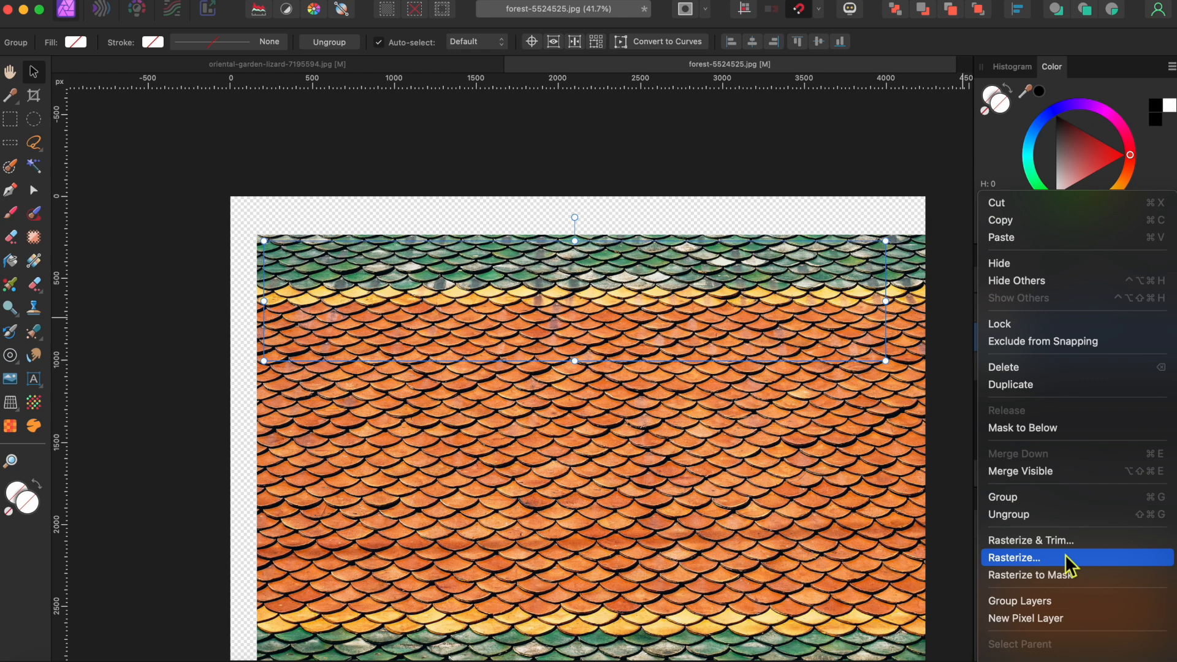
{"action": "left_click", "coordinate": [1065, 554]}
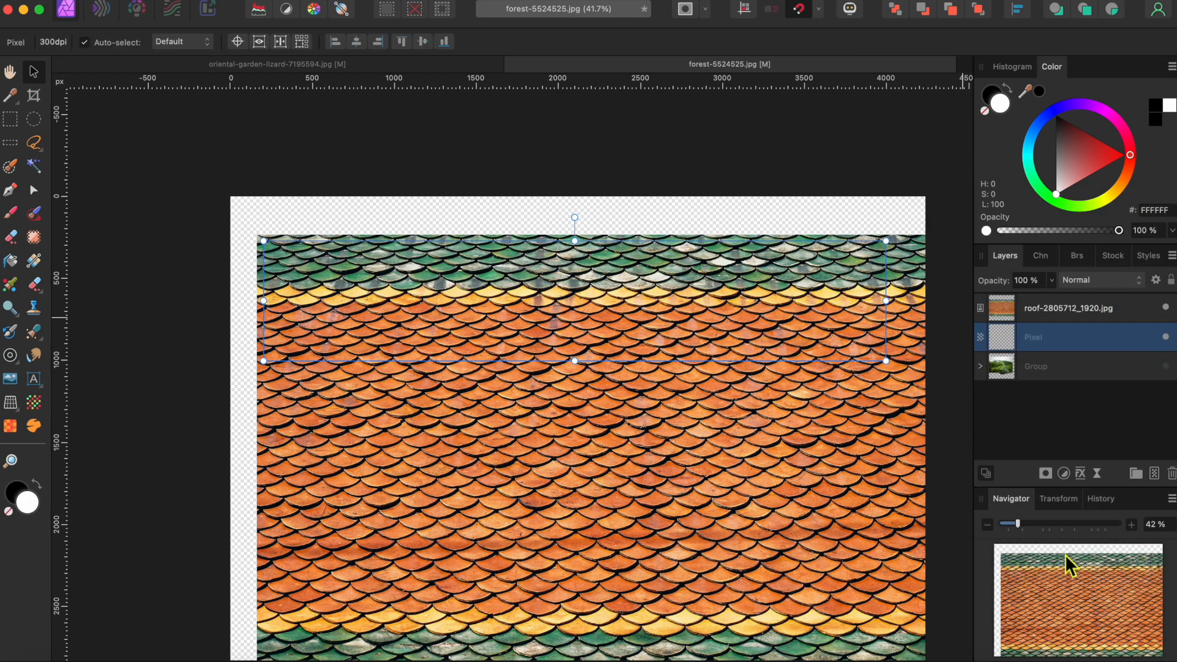
{"action": "left_click_drag", "start_coordinate": [1054, 312], "coordinate": [1080, 344]}
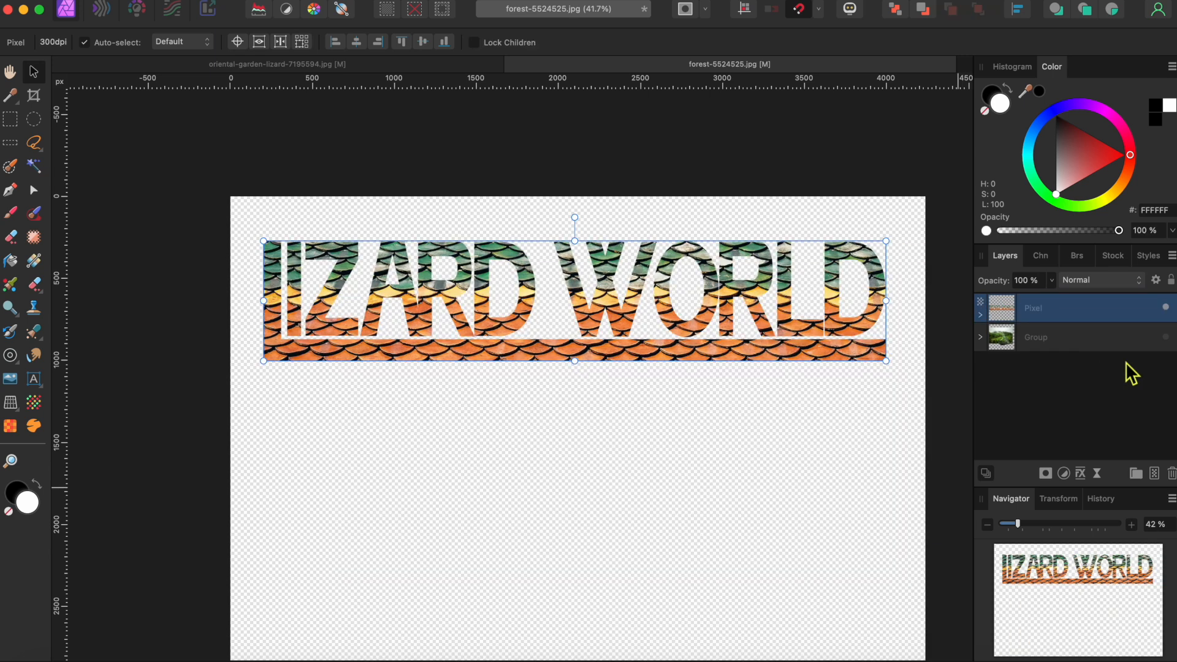
- Show and ungroup the lizard and forest group, and place the title layer between Liz no log and Liz w Log
{"action": "left_click", "coordinate": [1166, 338]}
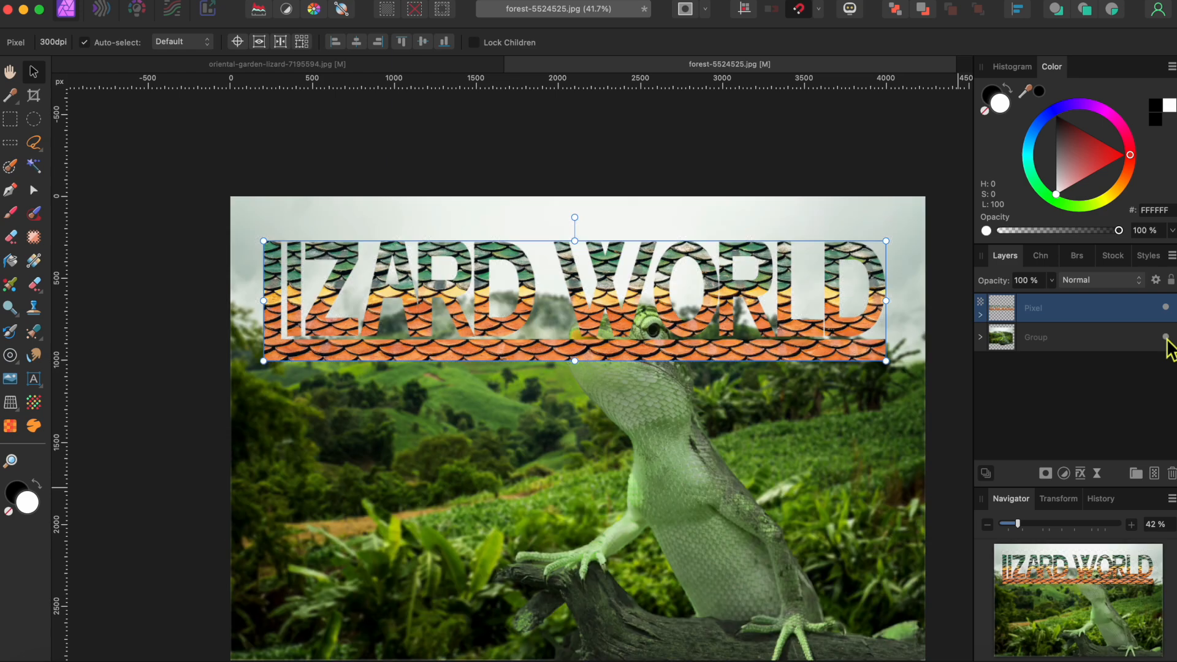
{"action": "left_click", "coordinate": [980, 337]}
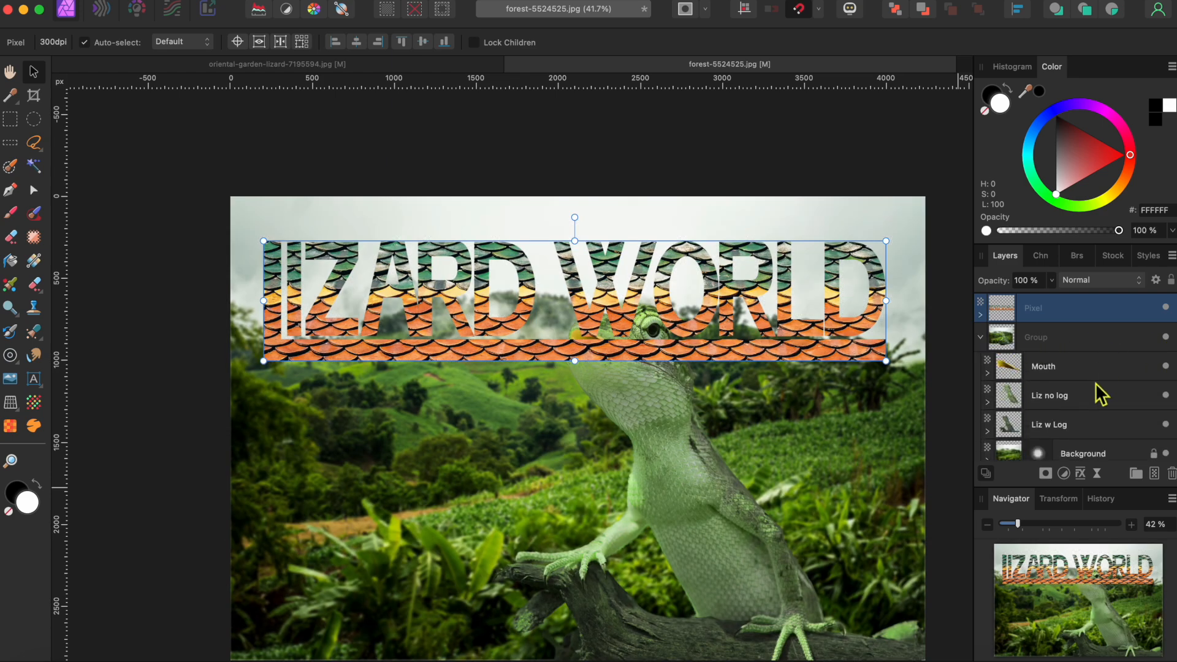
{"action": "right_click", "coordinate": [1062, 350]}
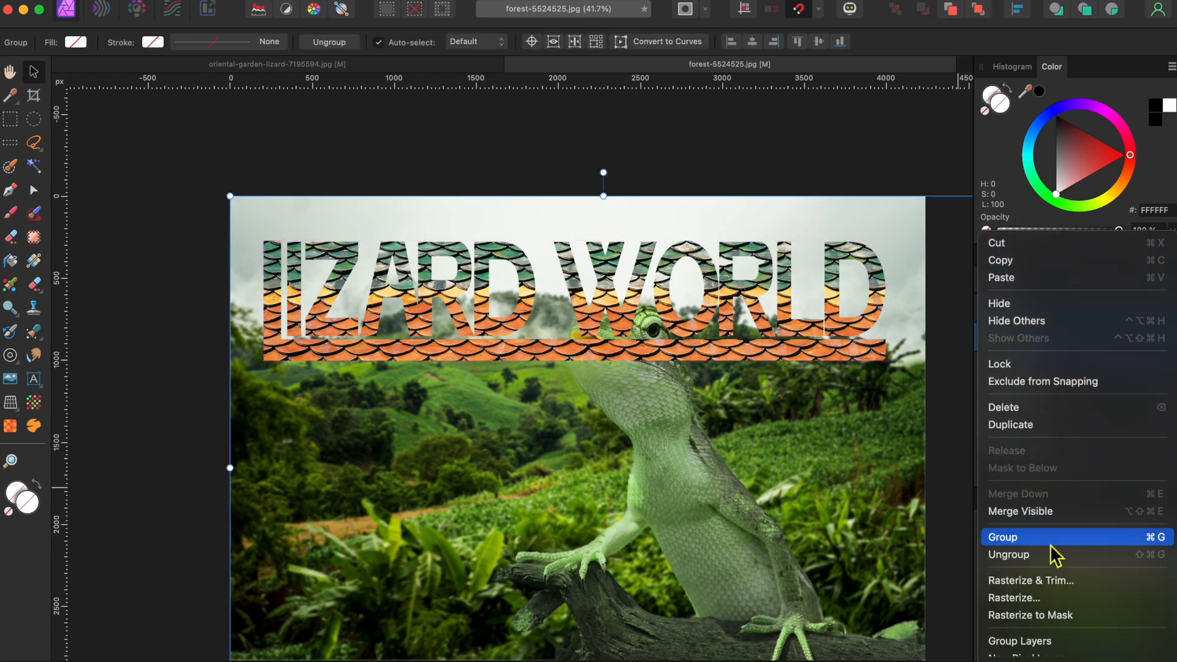
{"action": "left_click", "coordinate": [1050, 555]}
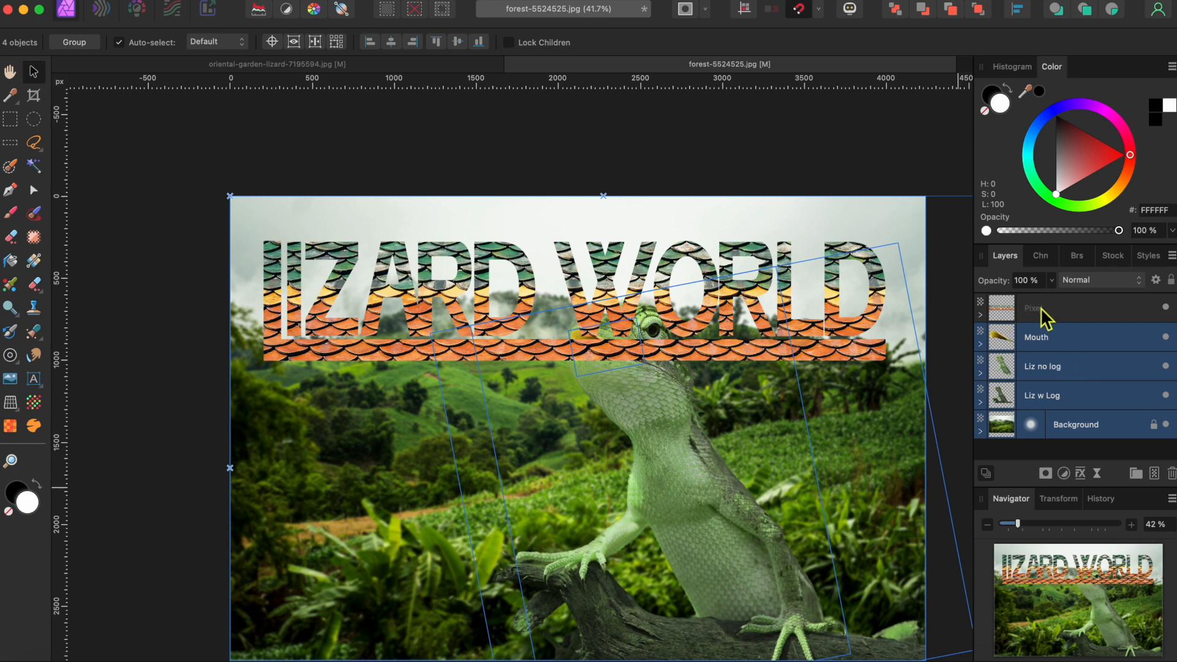
{"action": "left_click_drag", "start_coordinate": [1050, 307], "coordinate": [1012, 384]}
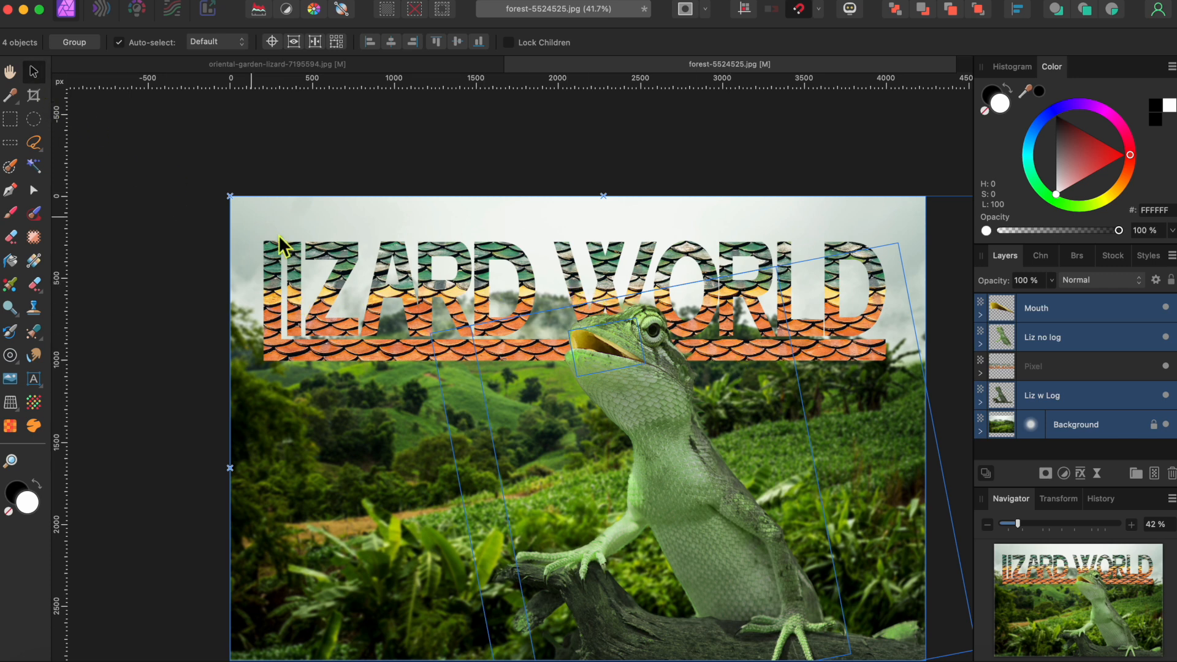
- Enlarge the tiled title proportionally to about 3950 px wide and center it horizontally near the top of the photo
{"action": "left_click", "coordinate": [328, 270]}
{"action": "left_click_drag", "start_coordinate": [264, 240], "coordinate": [240, 236]}
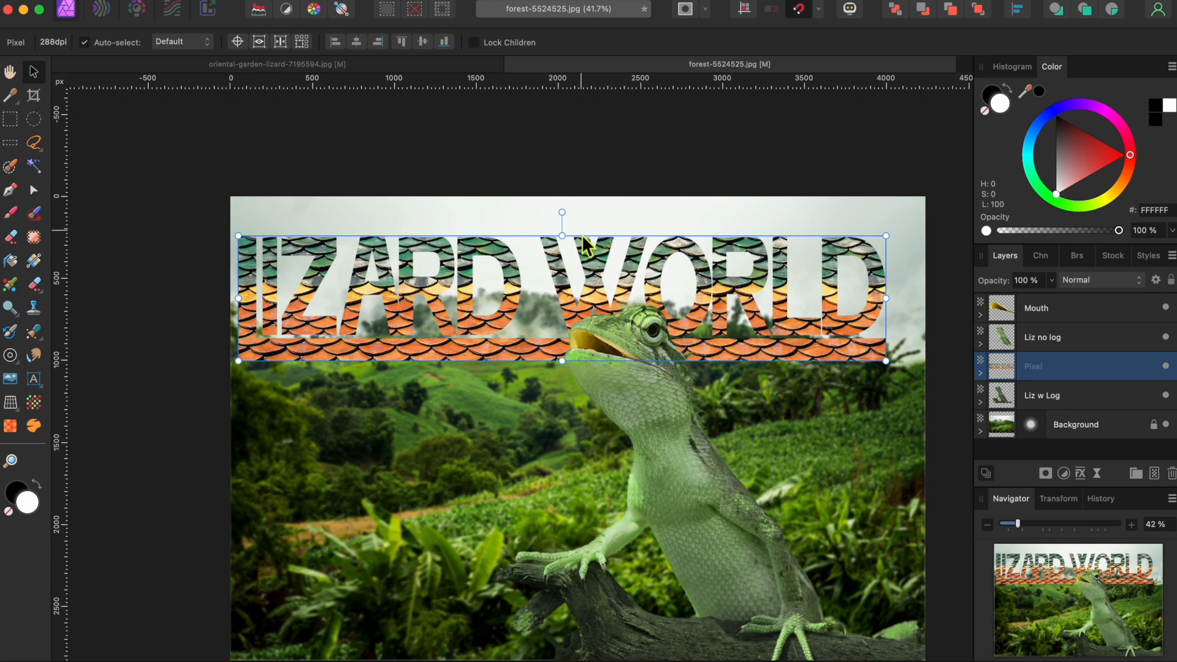
{"action": "left_click_drag", "start_coordinate": [560, 268], "coordinate": [581, 266]}
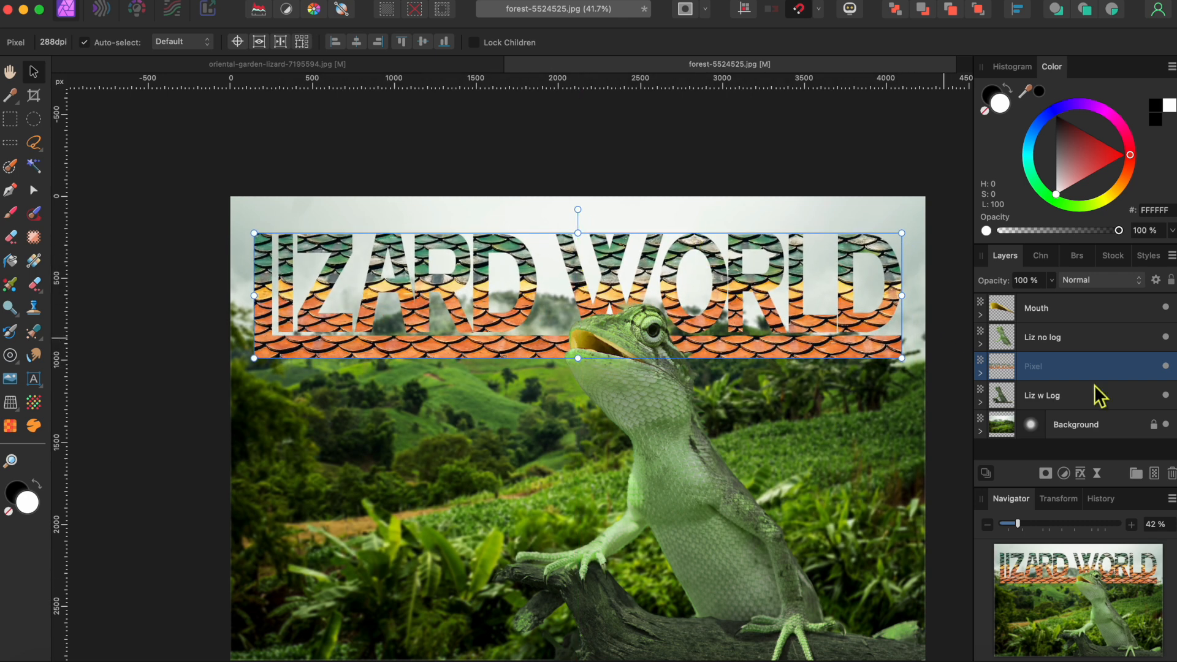
- Add a 3D layer effect to the title with a radius of about 21 px
{"action": "left_click", "coordinate": [1082, 475]}
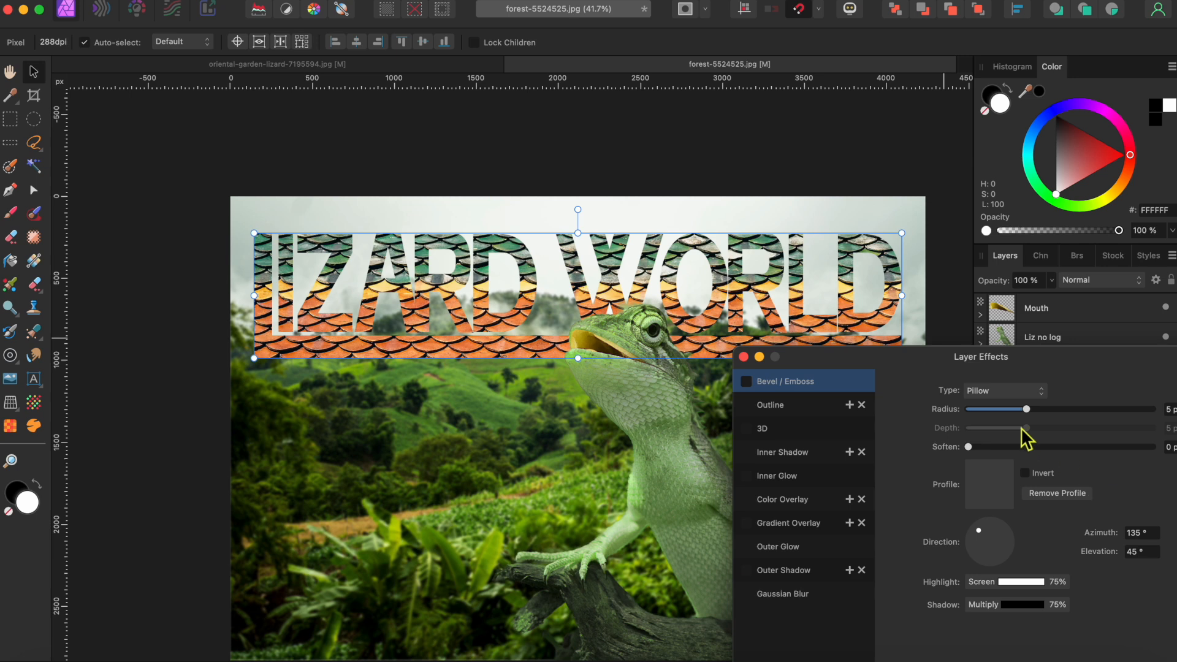
{"action": "left_click", "coordinate": [800, 431]}
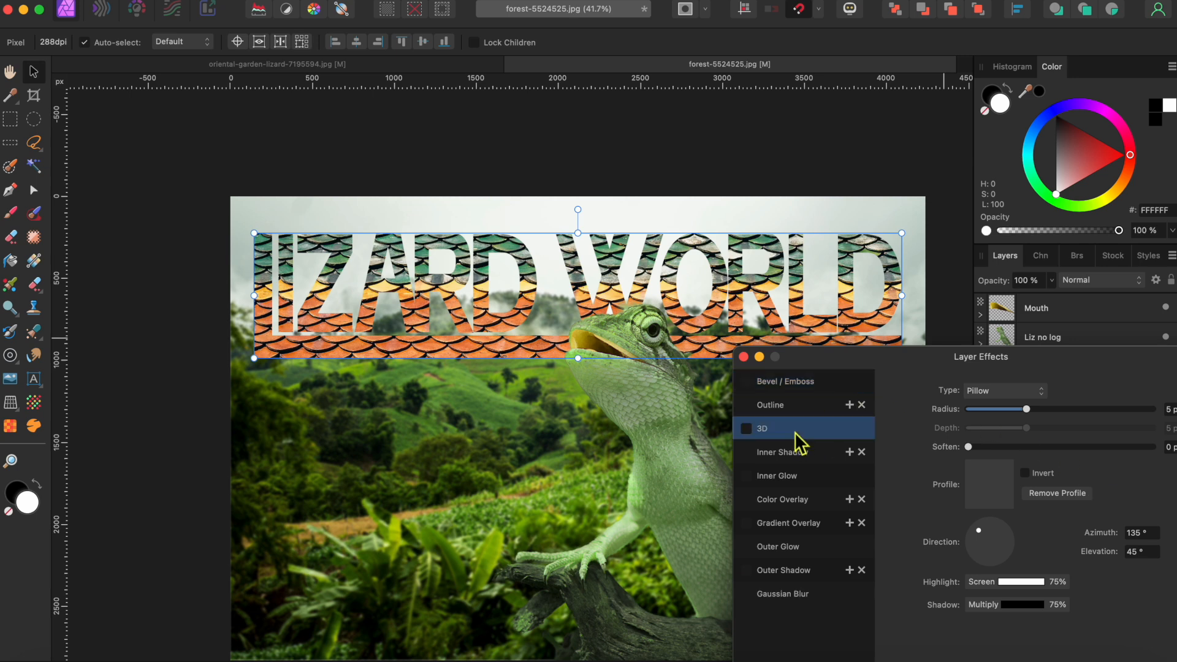
{"action": "left_click", "coordinate": [748, 429]}
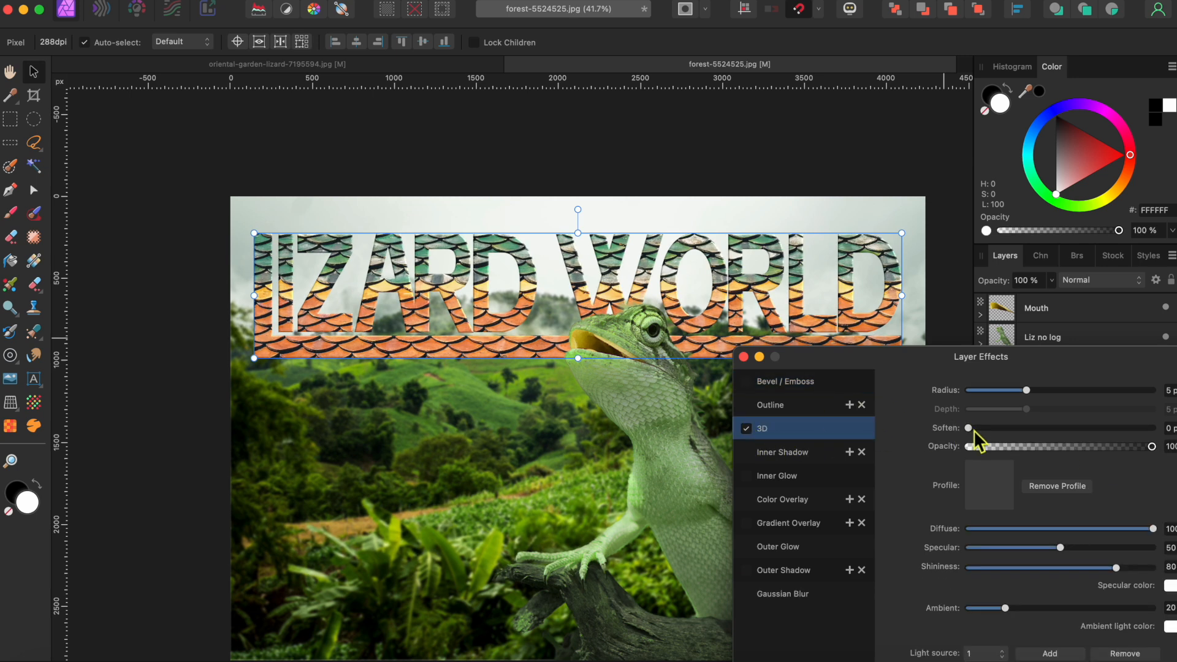
{"action": "left_click_drag", "start_coordinate": [1032, 392], "coordinate": [1068, 396]}
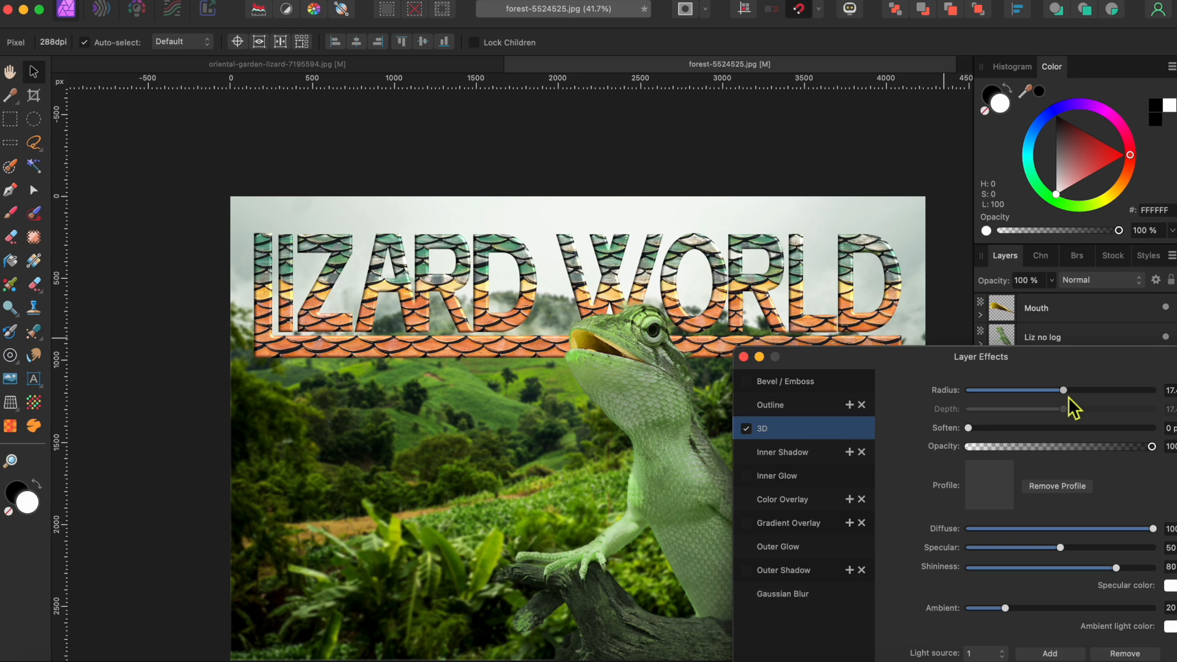
{"action": "left_click_drag", "start_coordinate": [1069, 397], "coordinate": [1077, 398]}
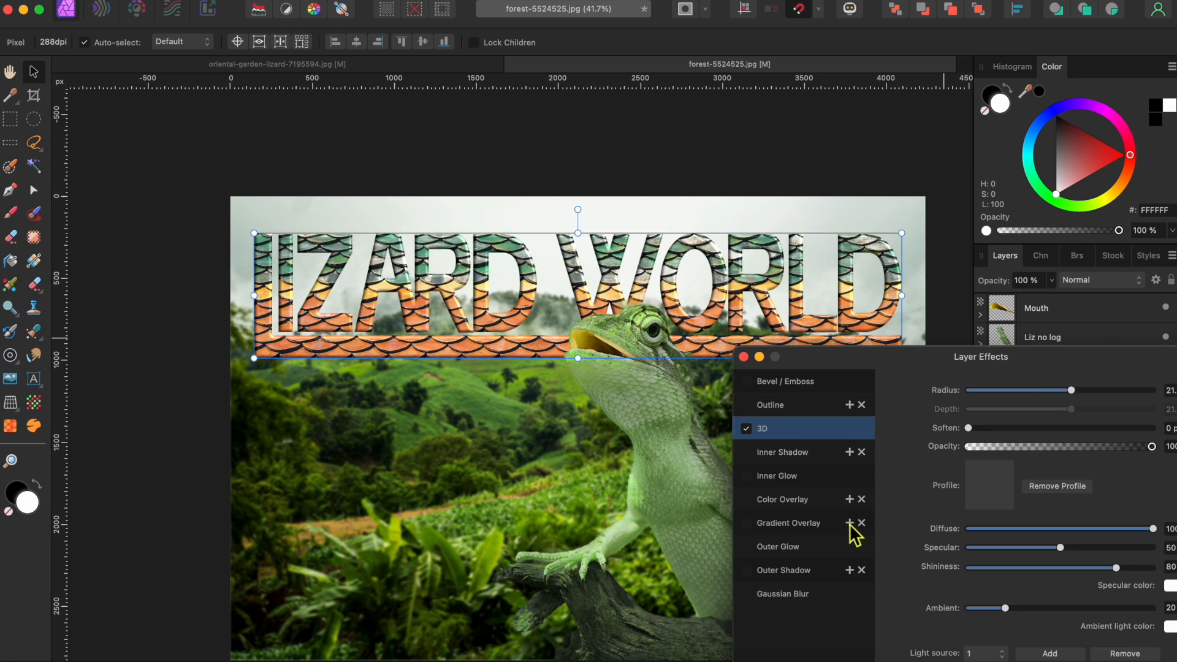
- Add an Outer Shadow to the title with a radius of about 7.6 px, an offset of about 42 px and a 297° angle
{"action": "left_click", "coordinate": [752, 571]}
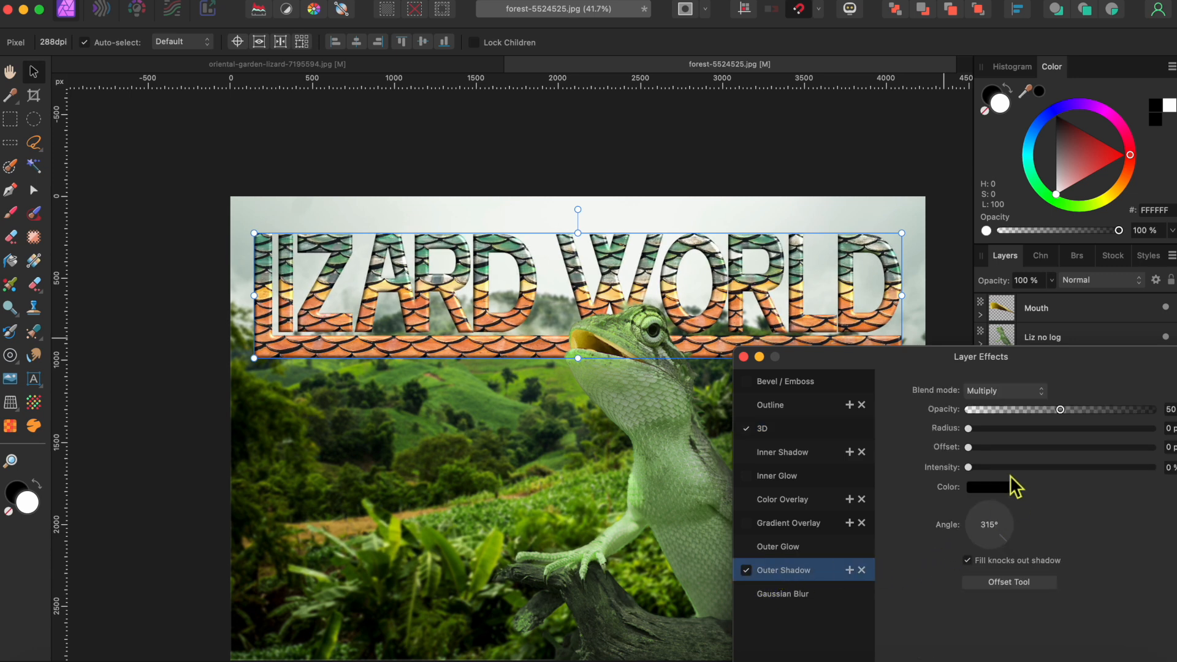
{"action": "left_click_drag", "start_coordinate": [970, 430], "coordinate": [1036, 439]}
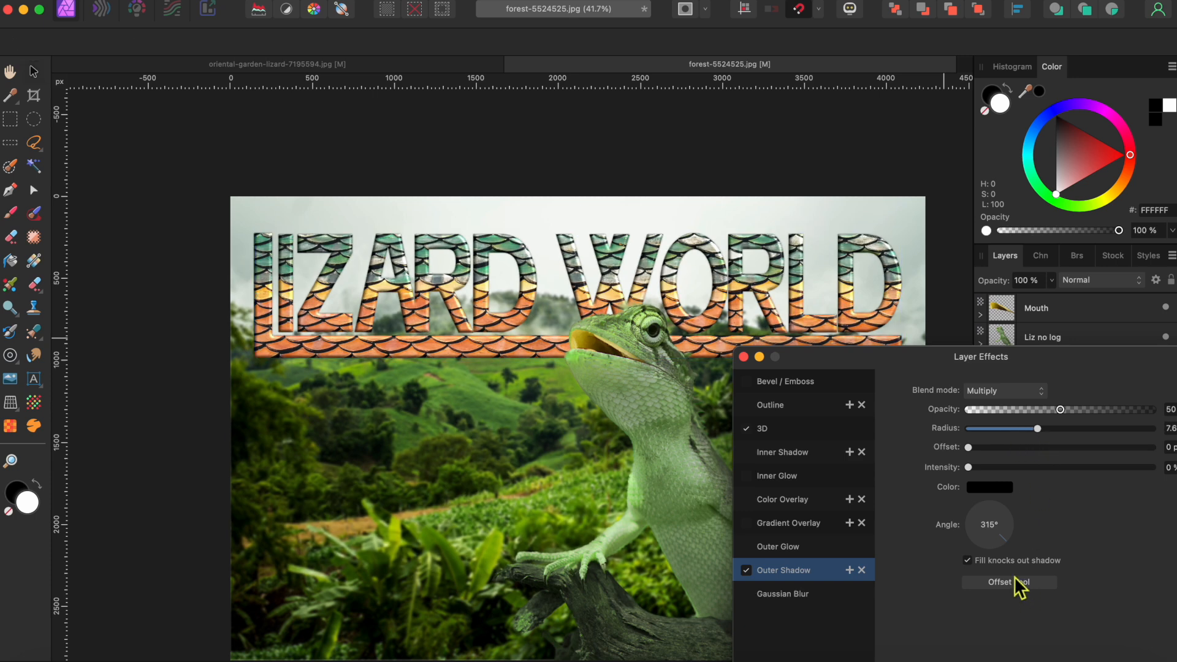
{"action": "left_click_drag", "start_coordinate": [549, 363], "coordinate": [542, 354]}
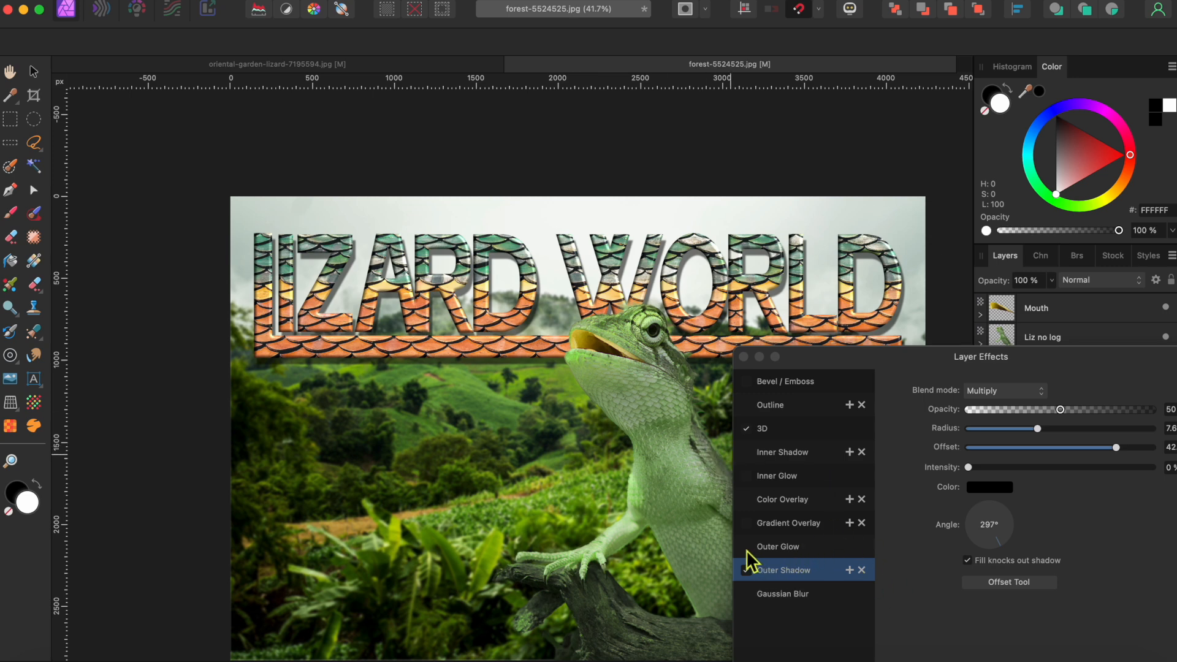
- Add an Outer Glow to the title in bright green 1AFF00 with a radius of about 47 px, and close the layer effects
{"action": "left_click", "coordinate": [783, 547]}
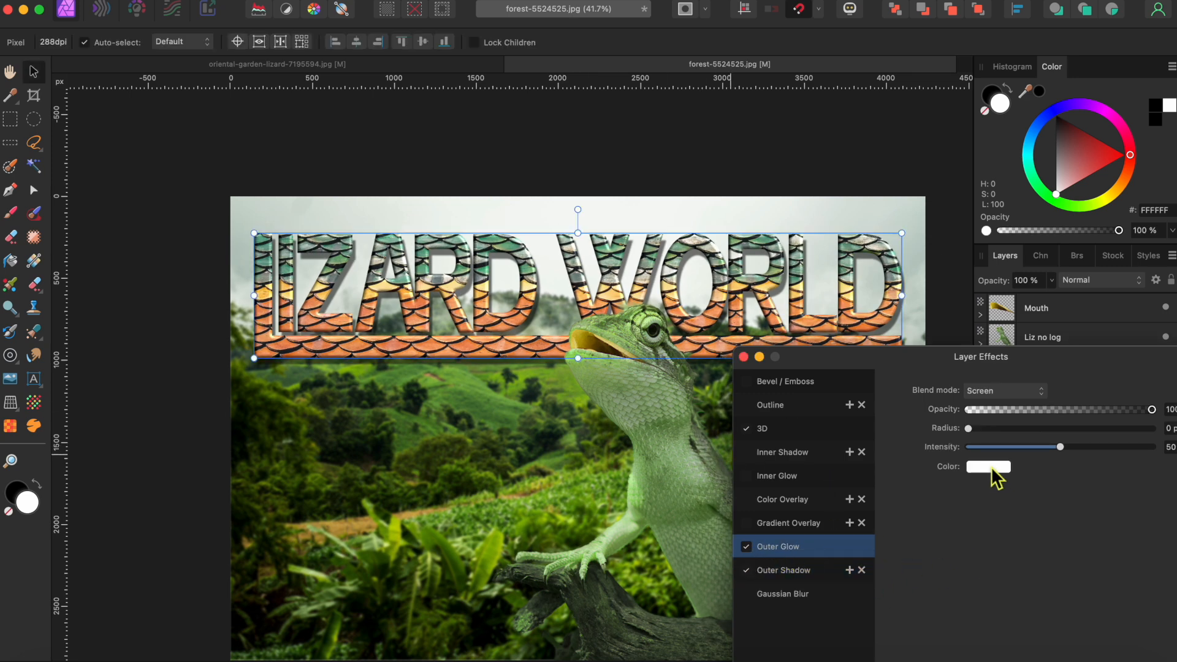
{"action": "left_click", "coordinate": [990, 469]}
{"action": "left_click", "coordinate": [1024, 410]}
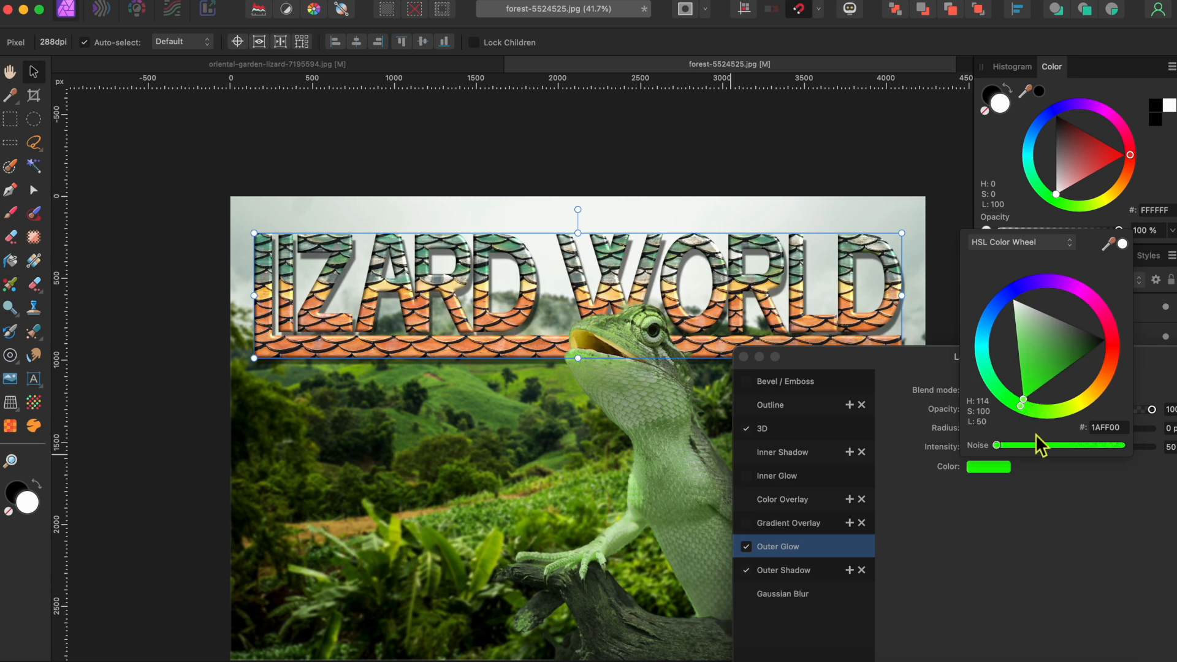
{"action": "left_click", "coordinate": [1046, 481]}
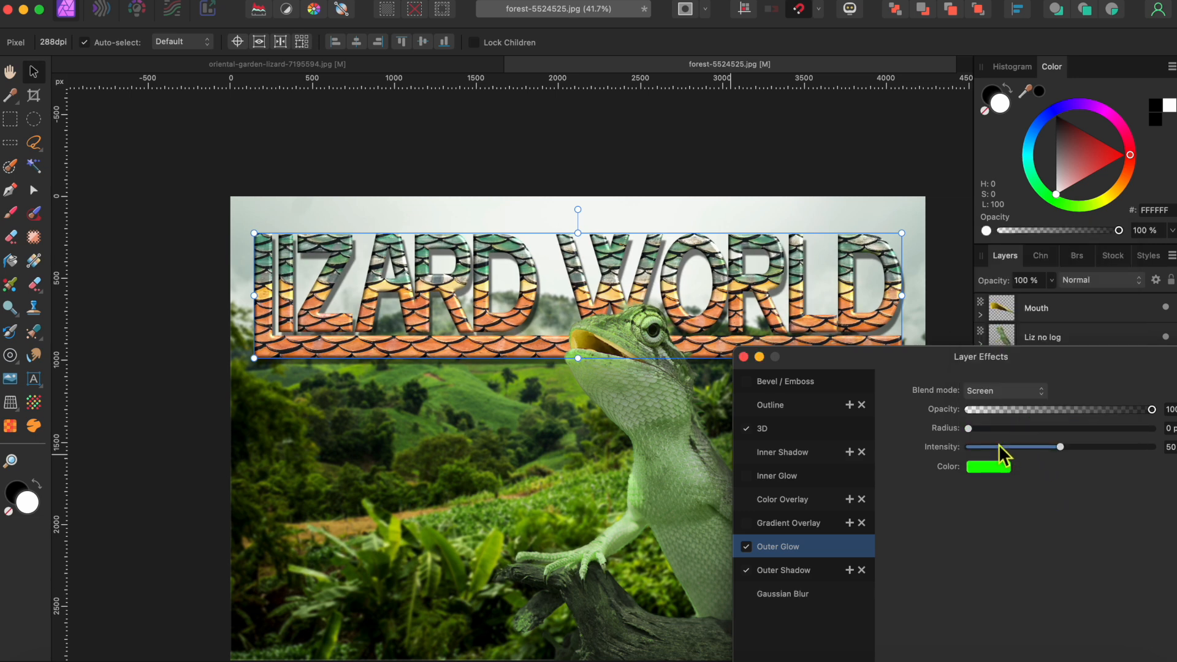
{"action": "left_click_drag", "start_coordinate": [969, 430], "coordinate": [1135, 454]}
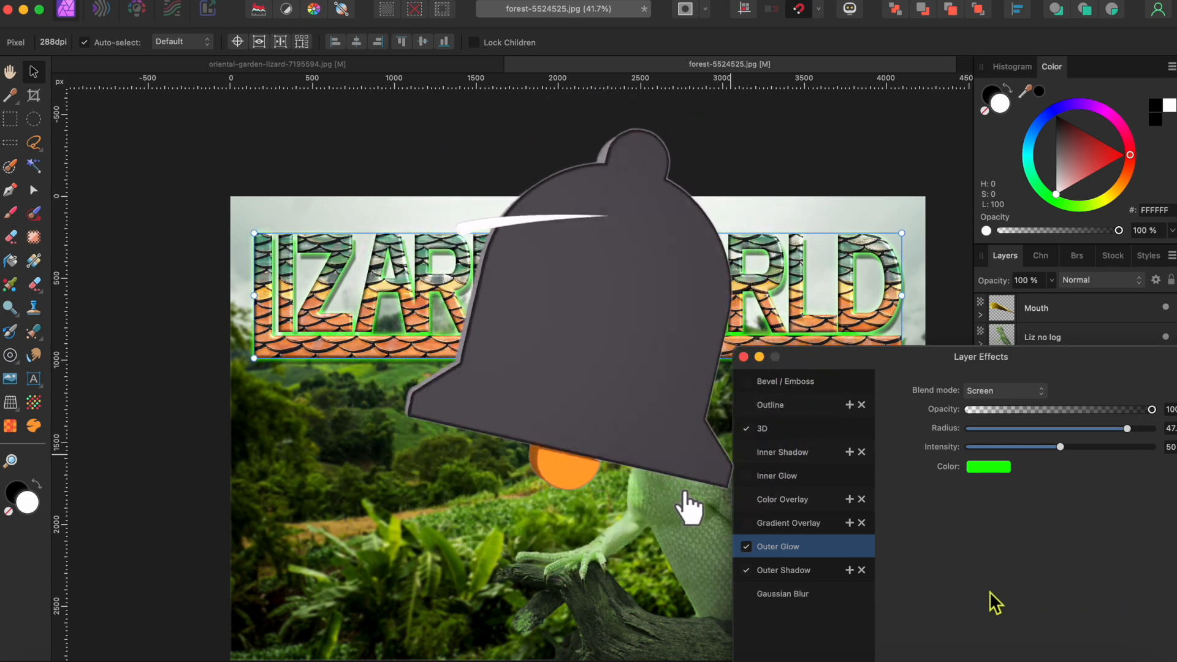
{"action": "left_click", "coordinate": [743, 356]}
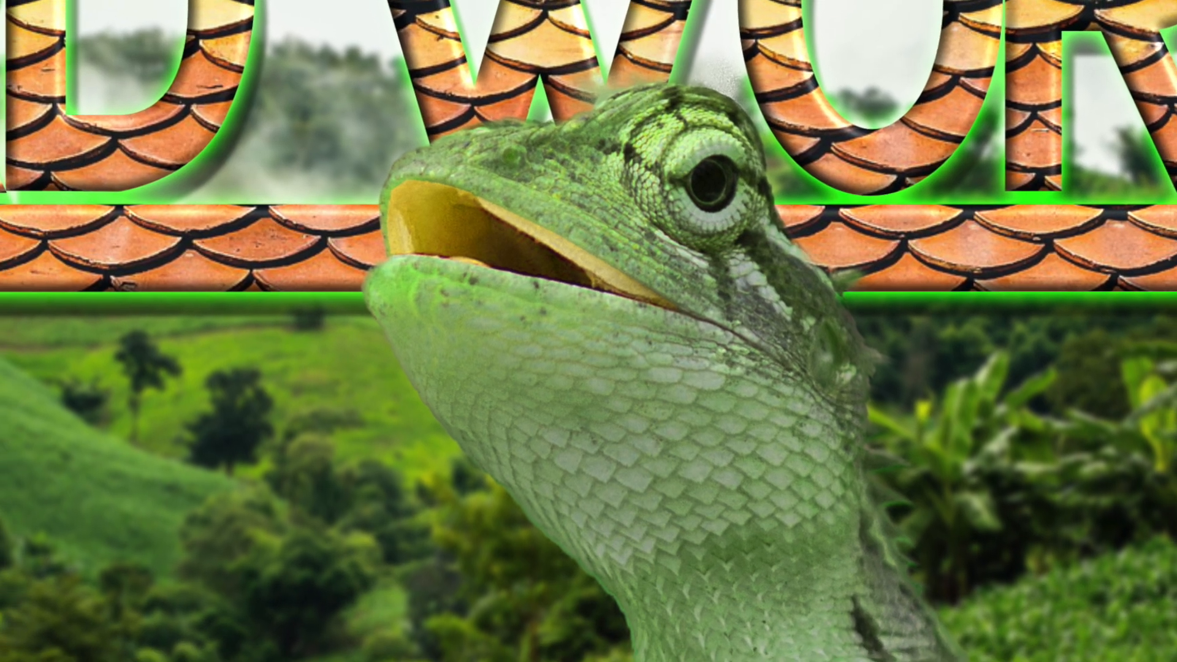